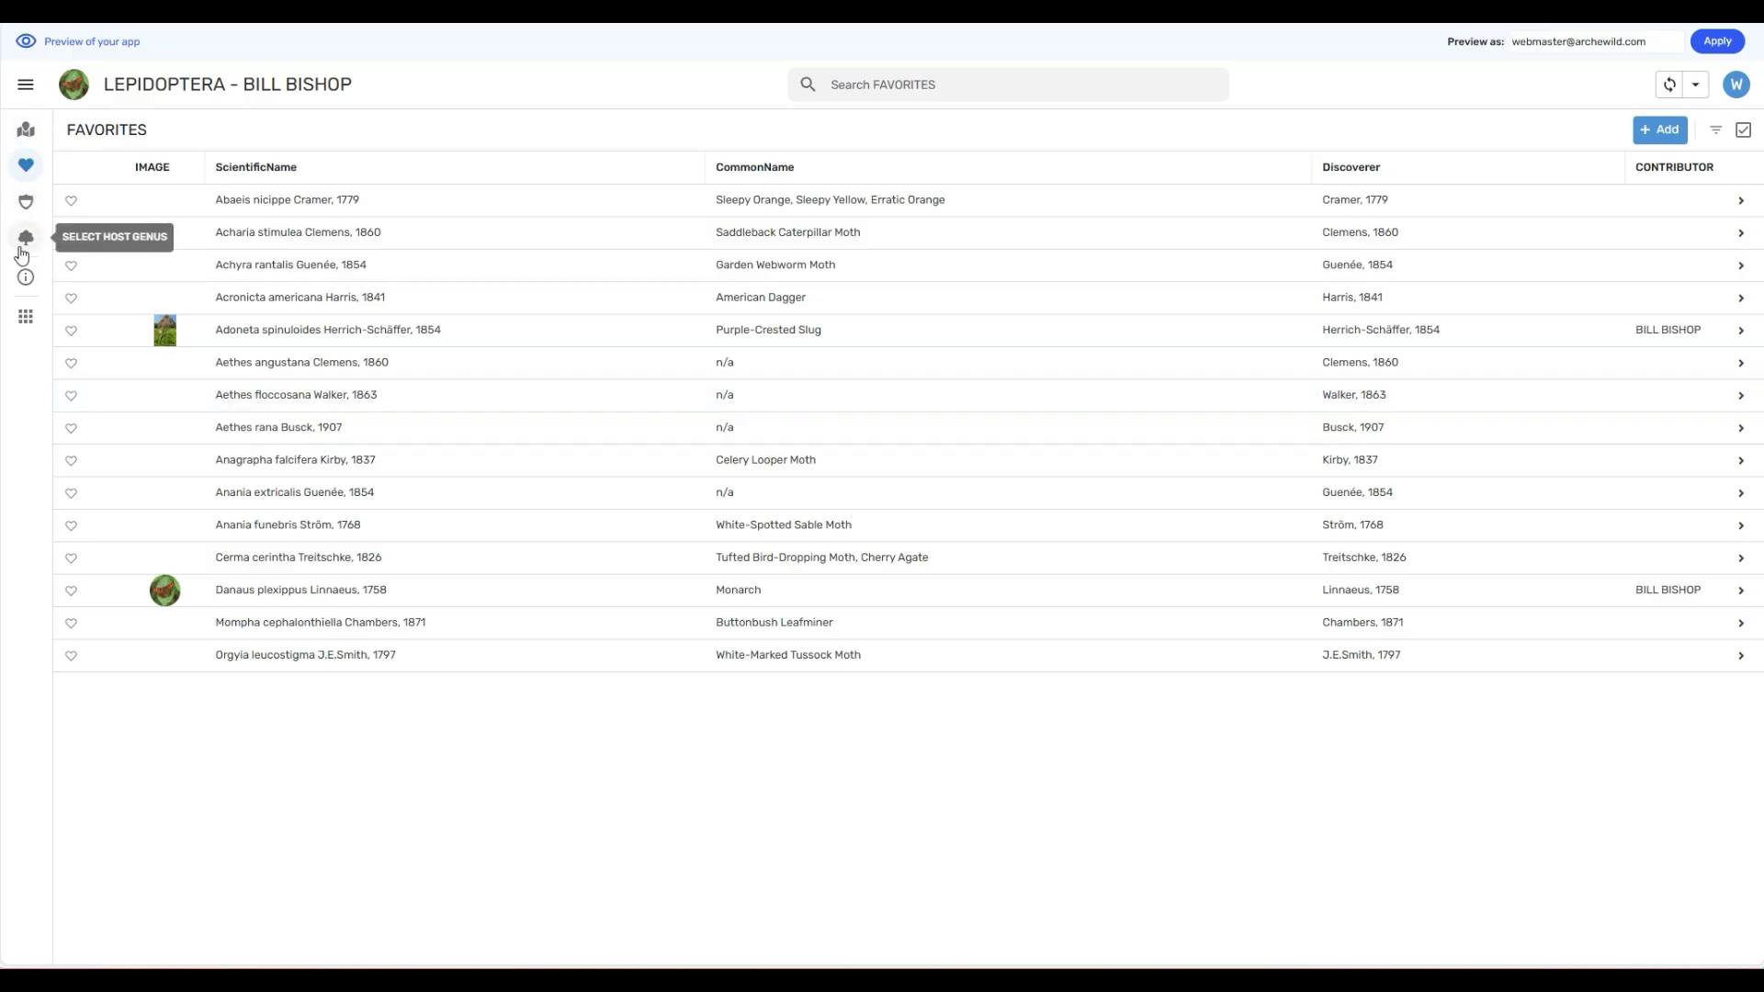
# Expand the side navigation to show its view names and check the app's About information.
pyautogui.click(26, 84)
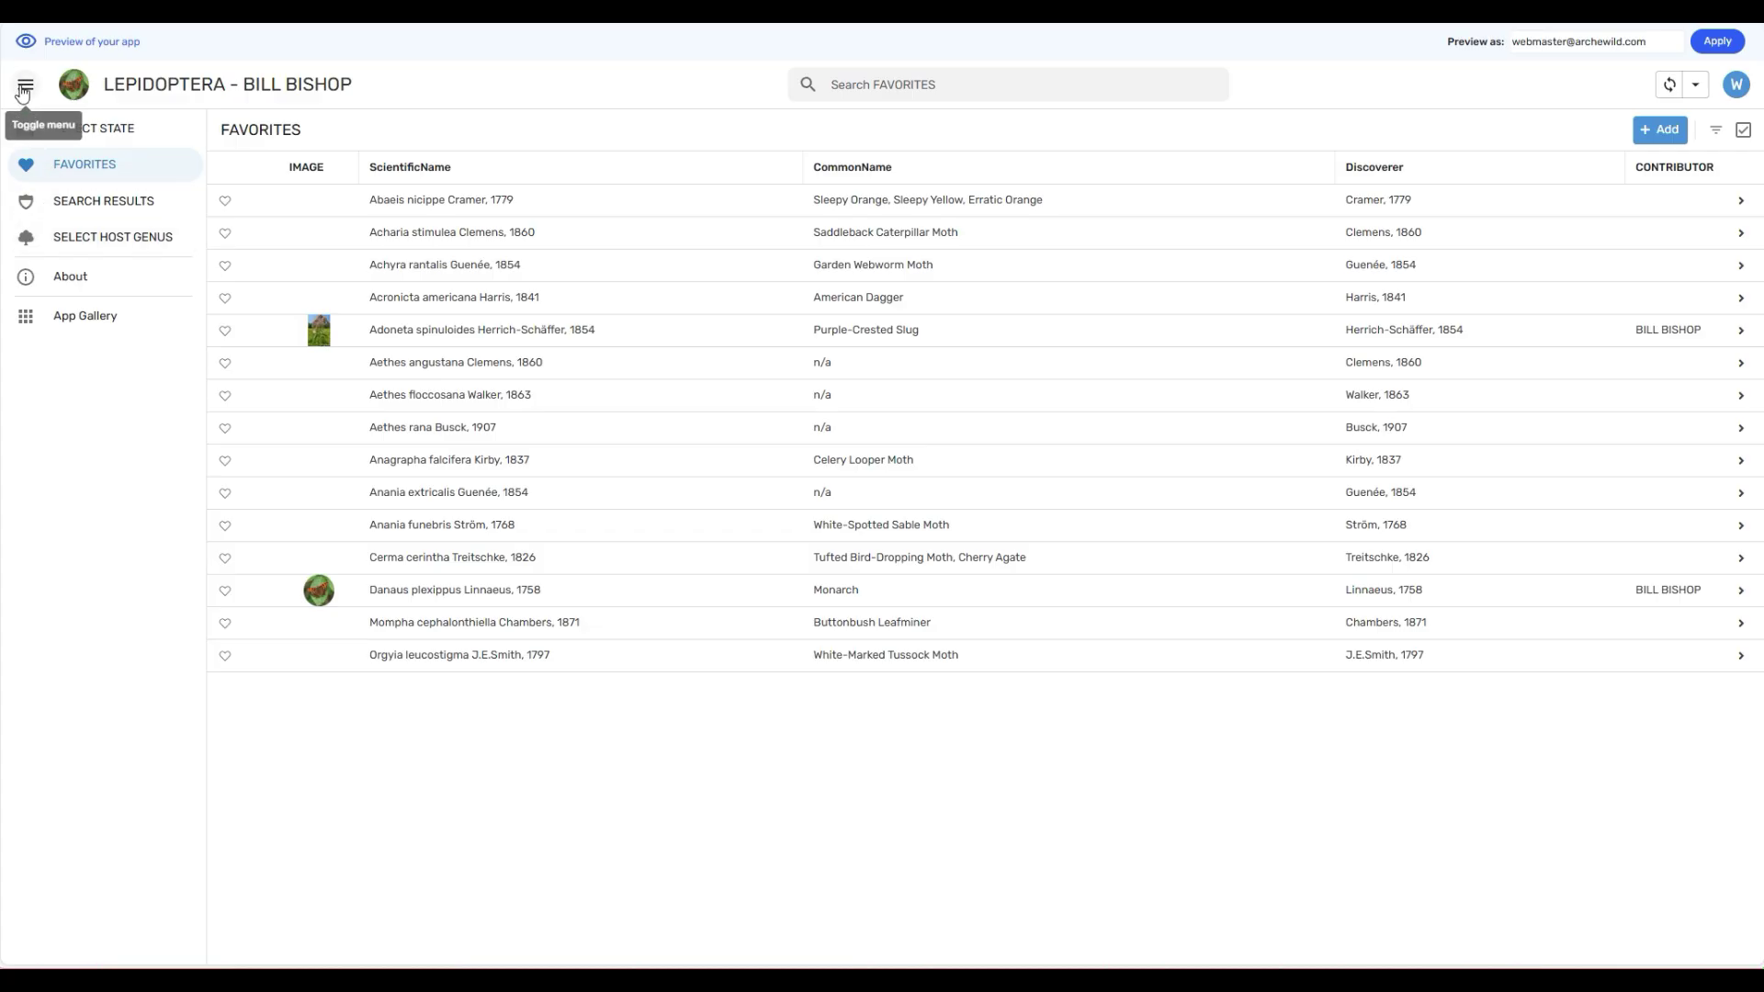
pyautogui.click(26, 86)
pyautogui.click(26, 87)
pyautogui.click(25, 86)
pyautogui.click(25, 86)
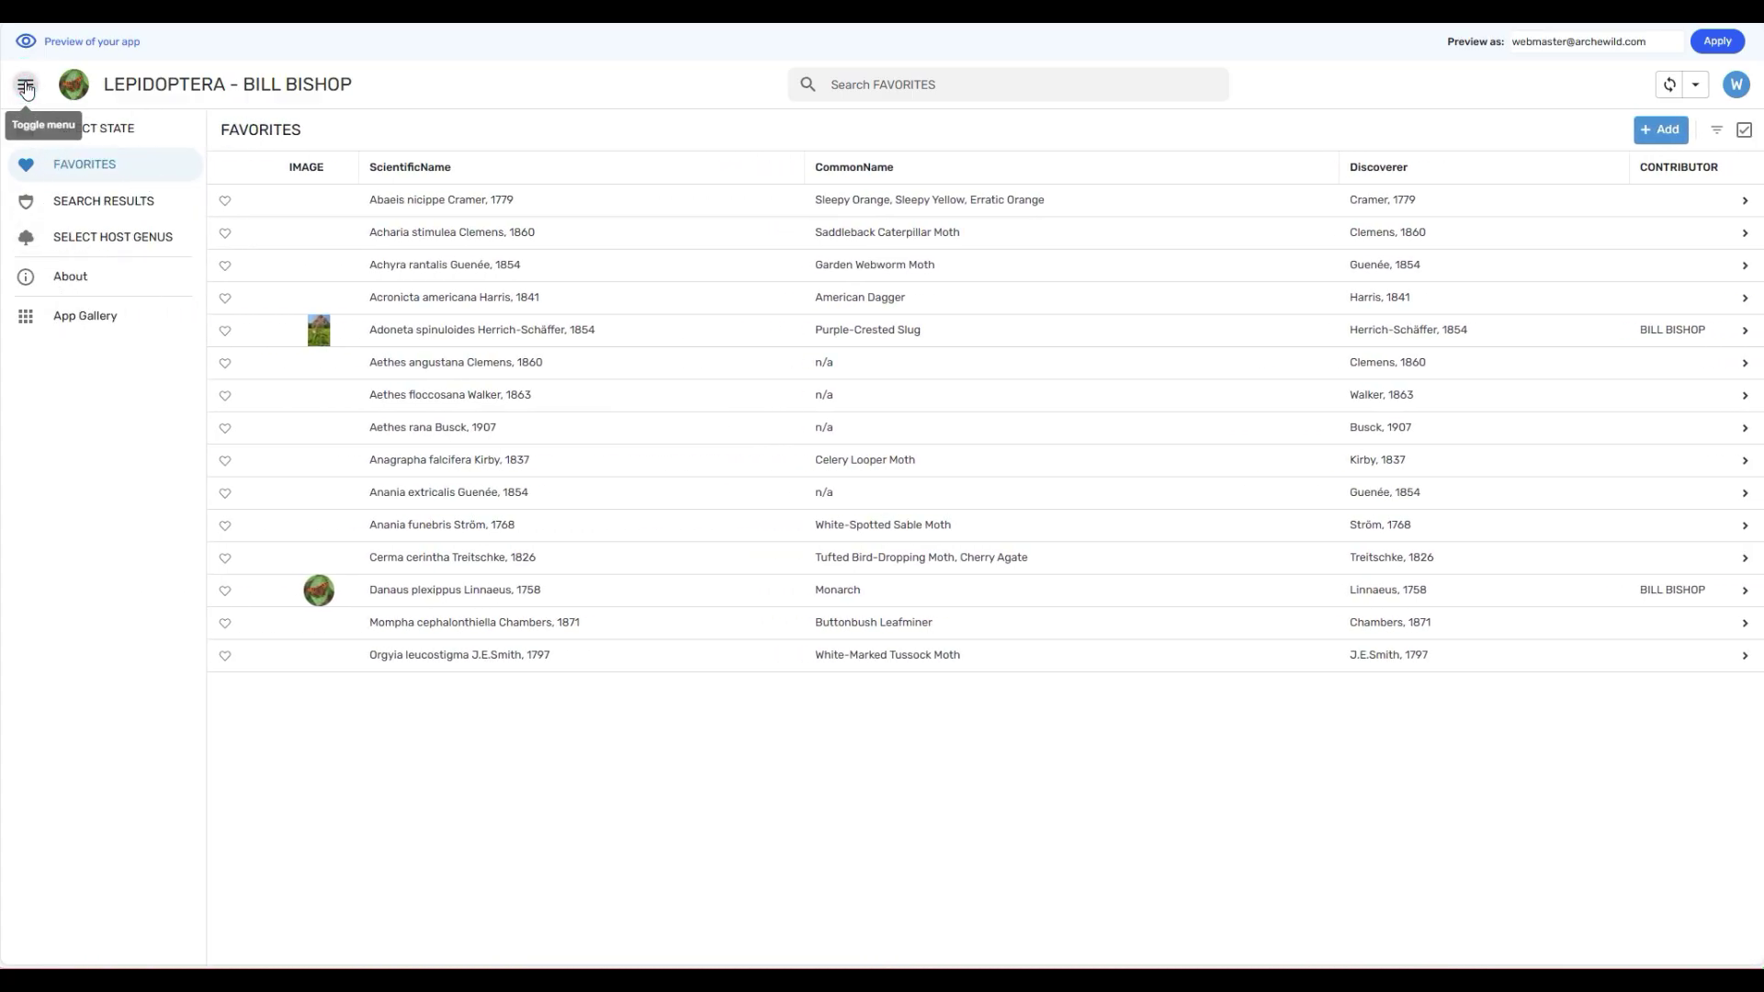
pyautogui.click(25, 284)
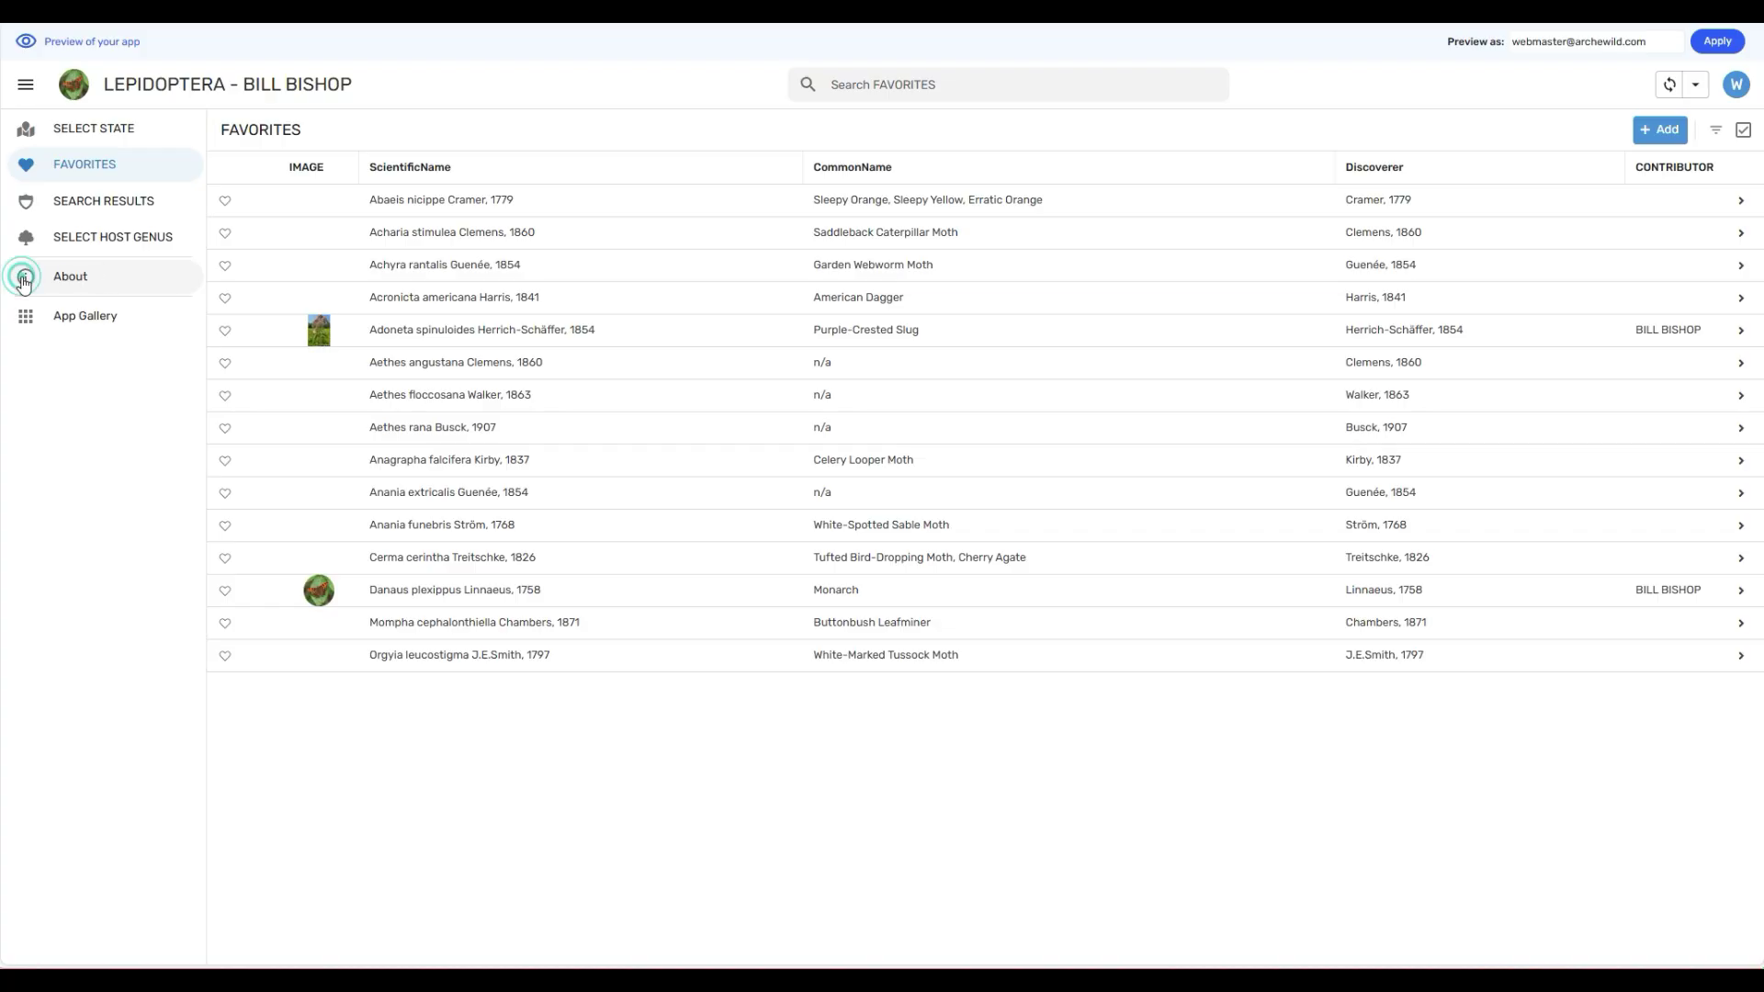
pyautogui.click(925, 910)
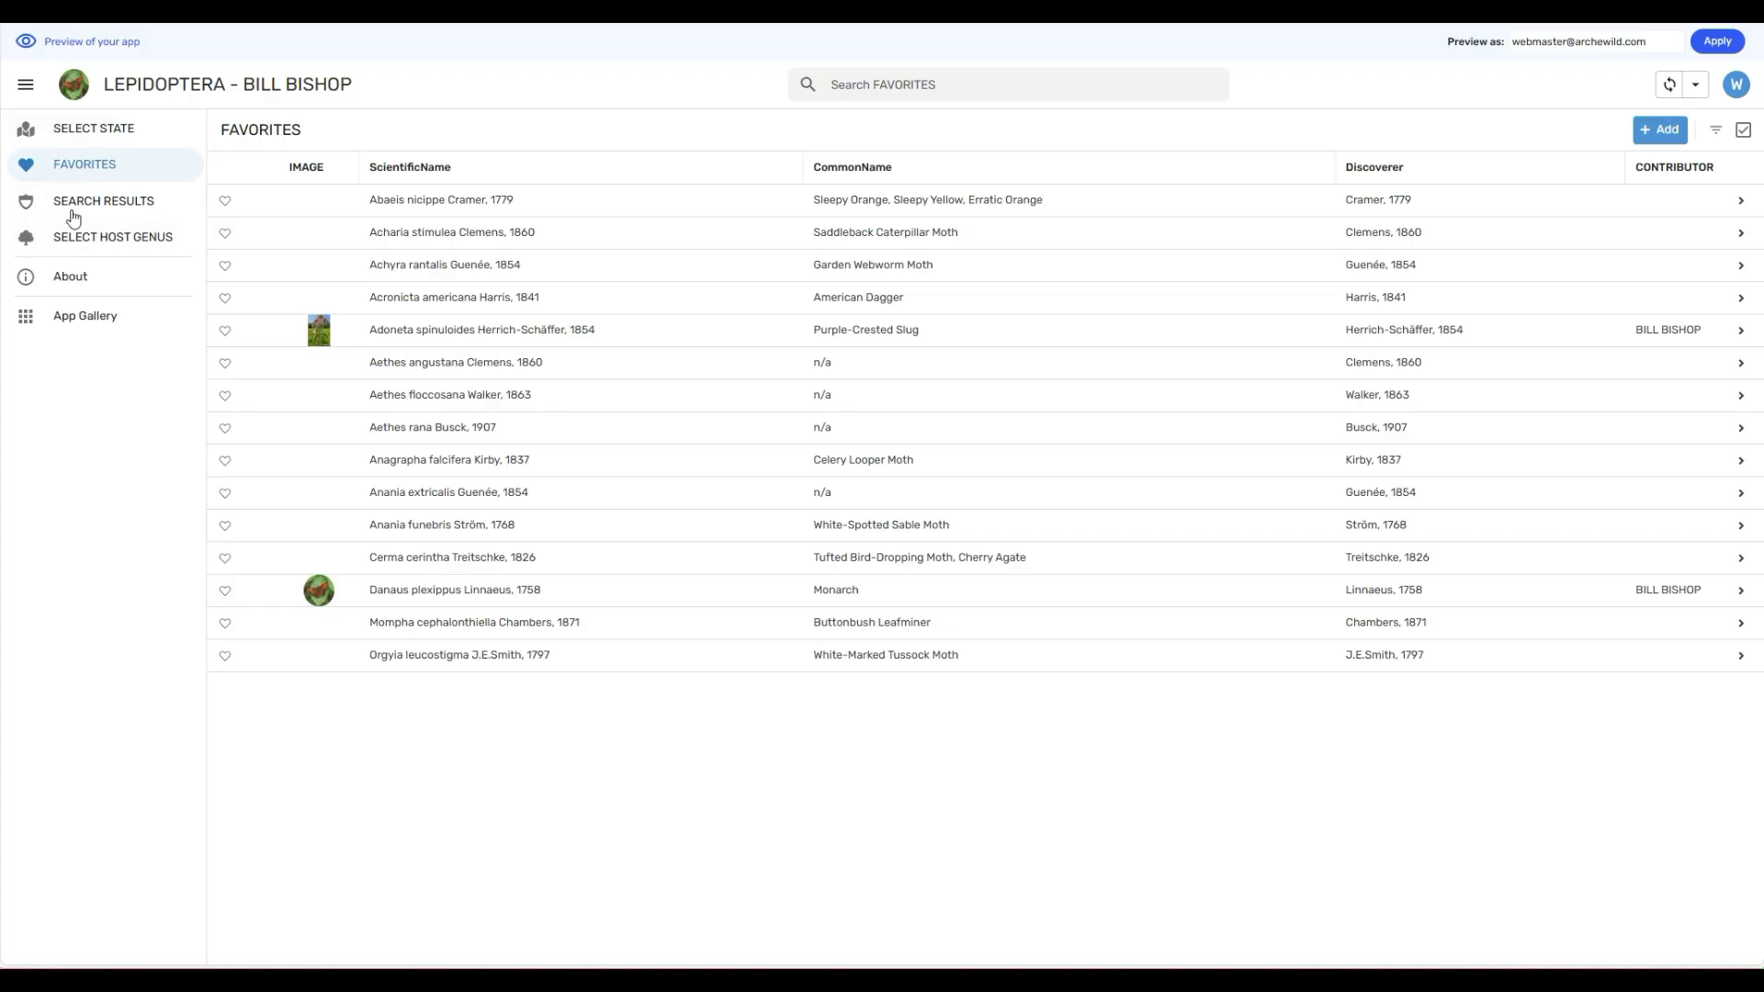
# On the state selection page, try RI, NH, LA and CO, settle on PA as the state/province, and save.
pyautogui.click(102, 135)
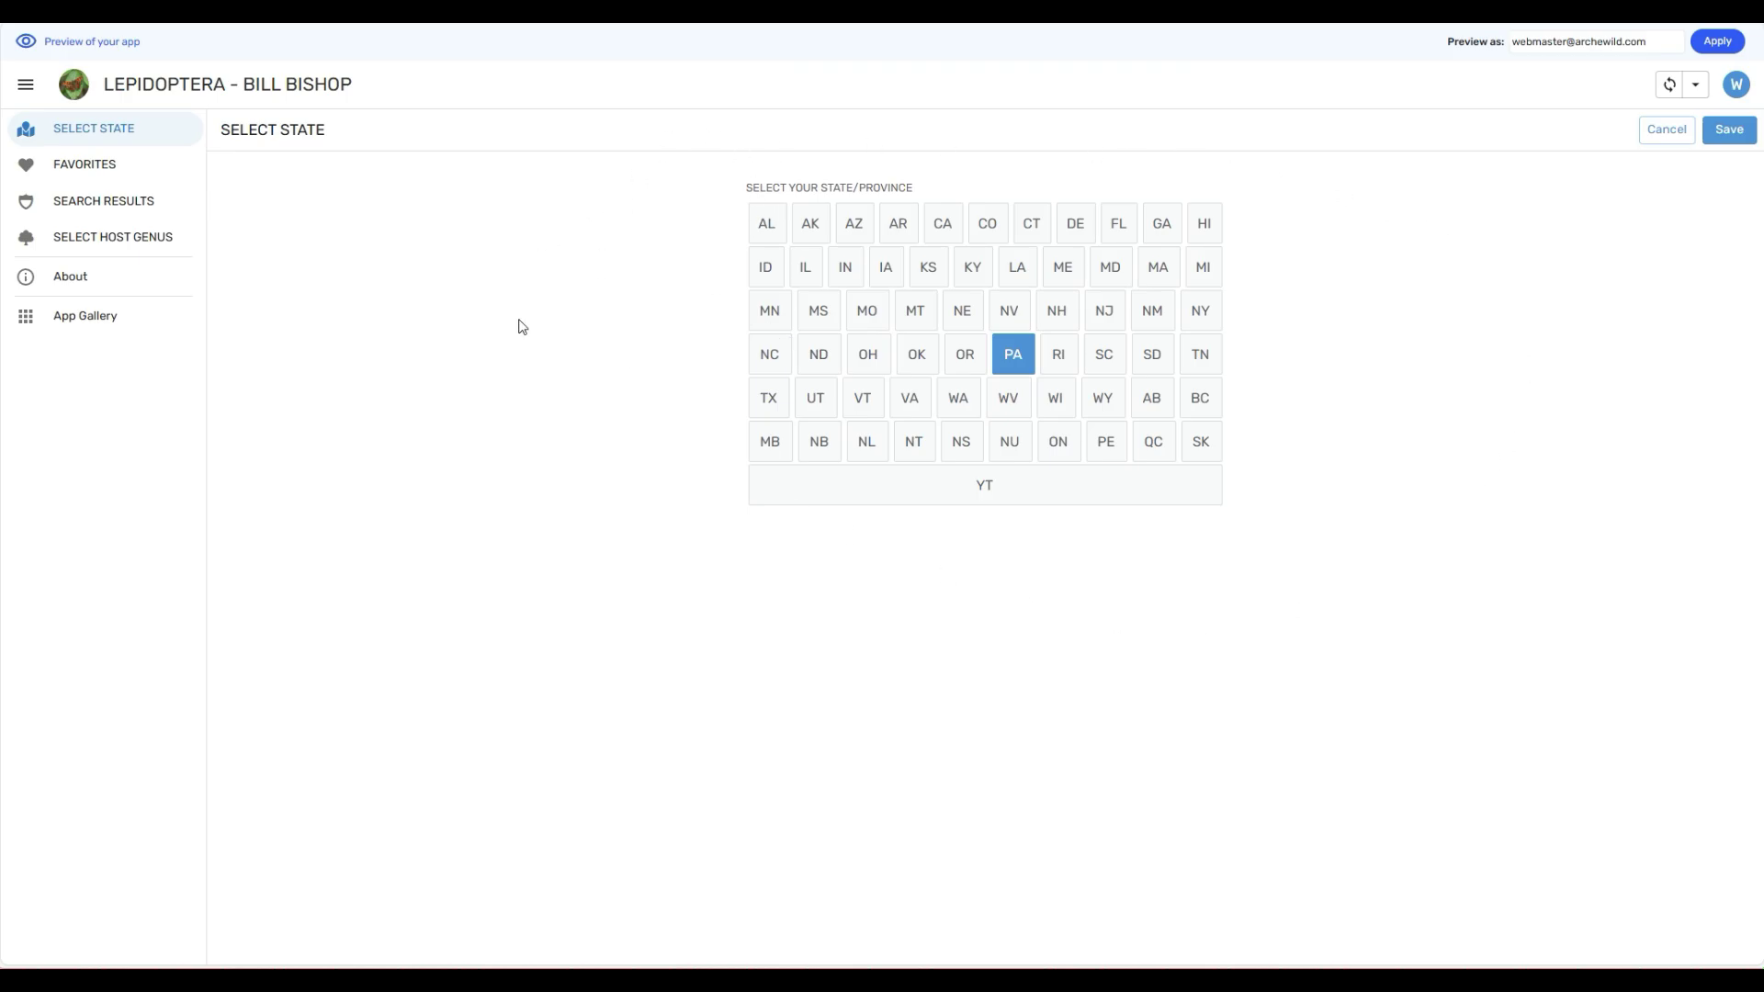
pyautogui.click(1059, 354)
pyautogui.click(1057, 311)
pyautogui.click(1017, 267)
pyautogui.click(988, 226)
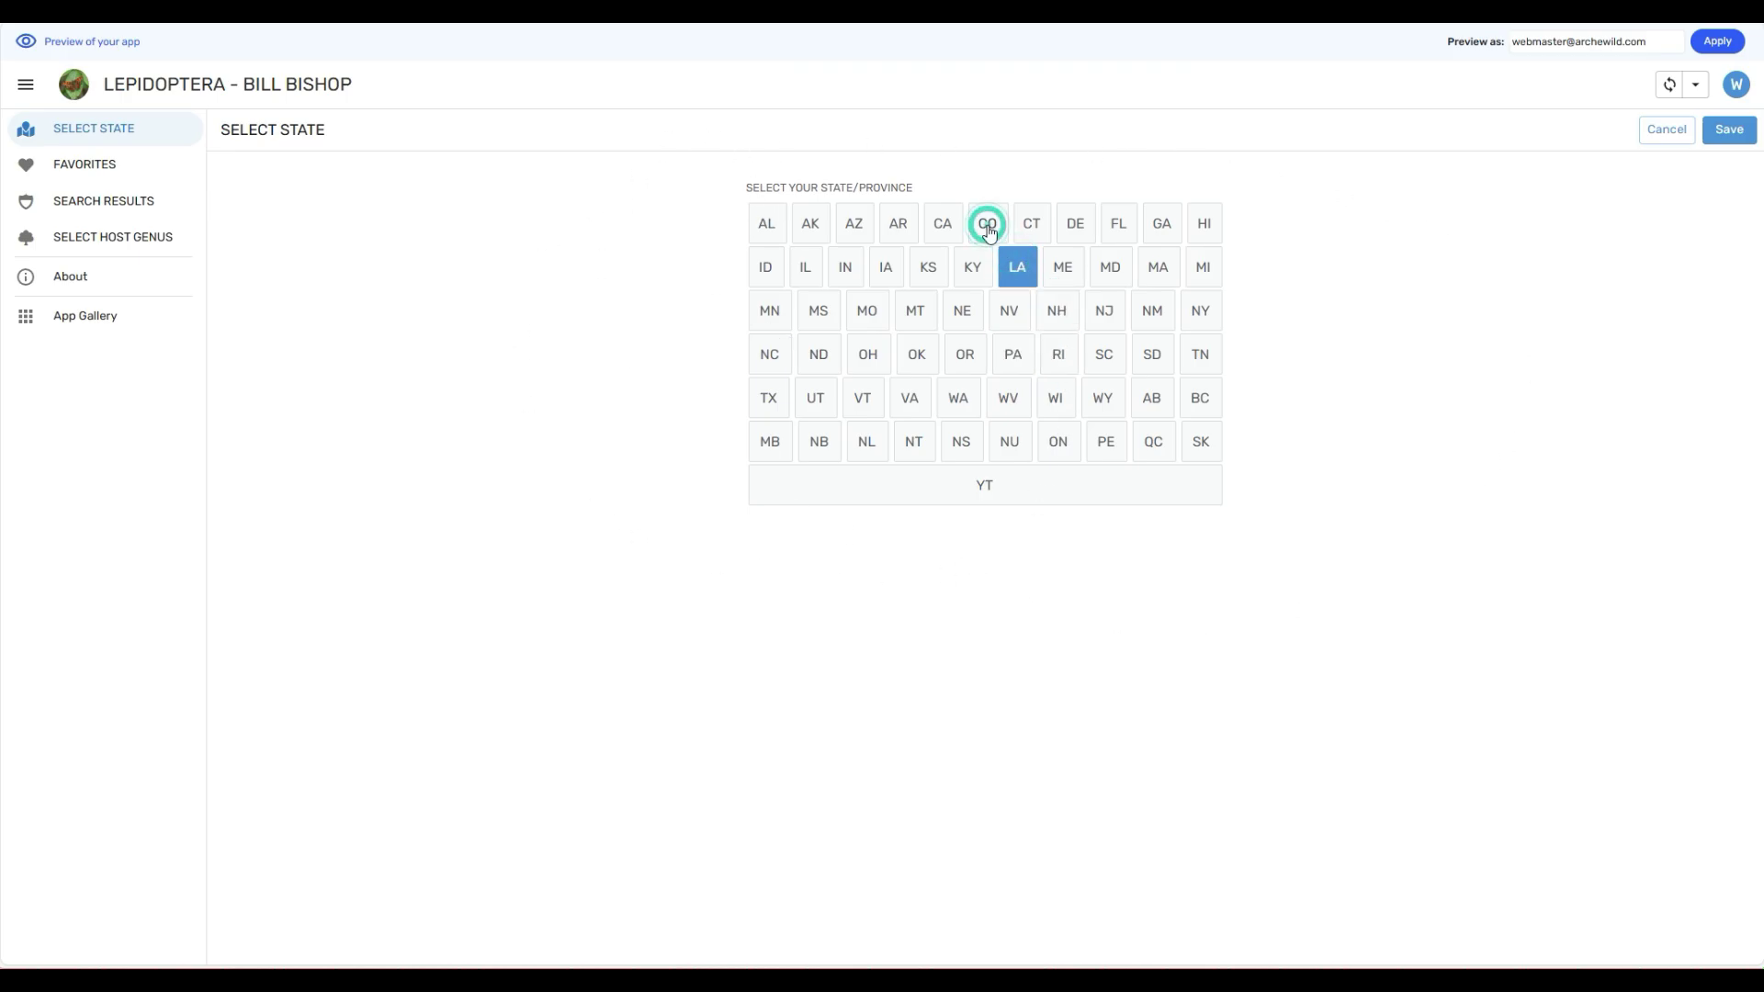
pyautogui.click(1006, 354)
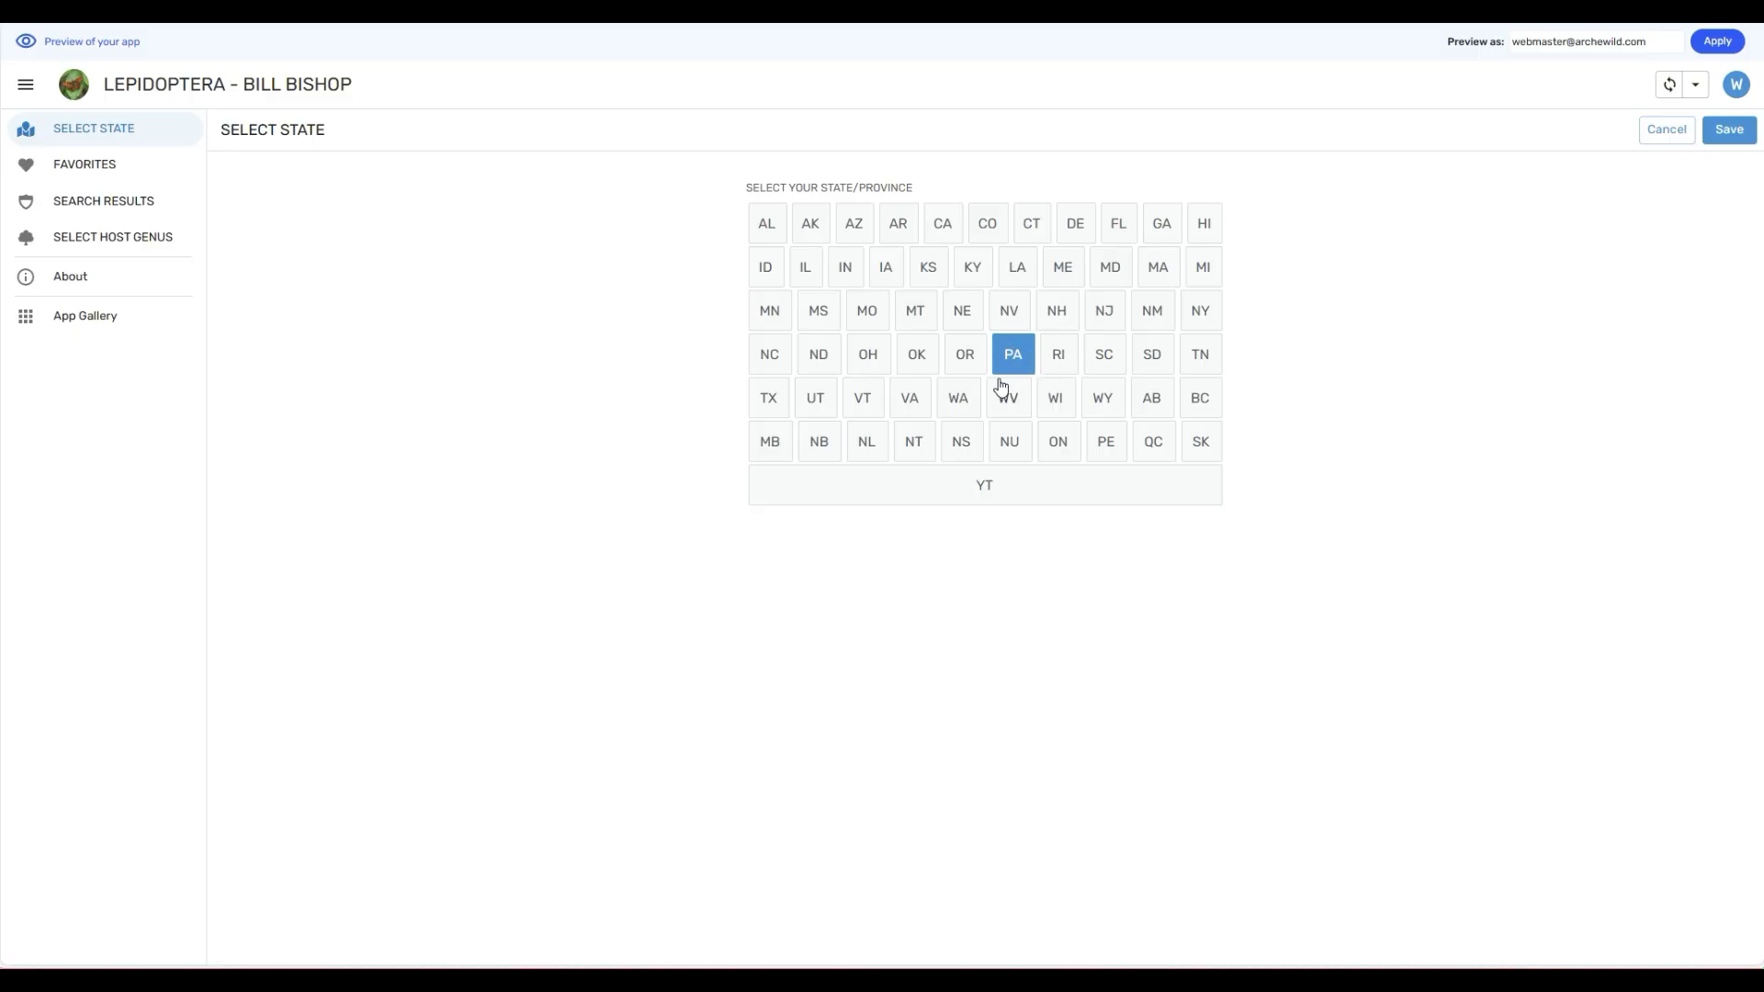
pyautogui.click(1728, 130)
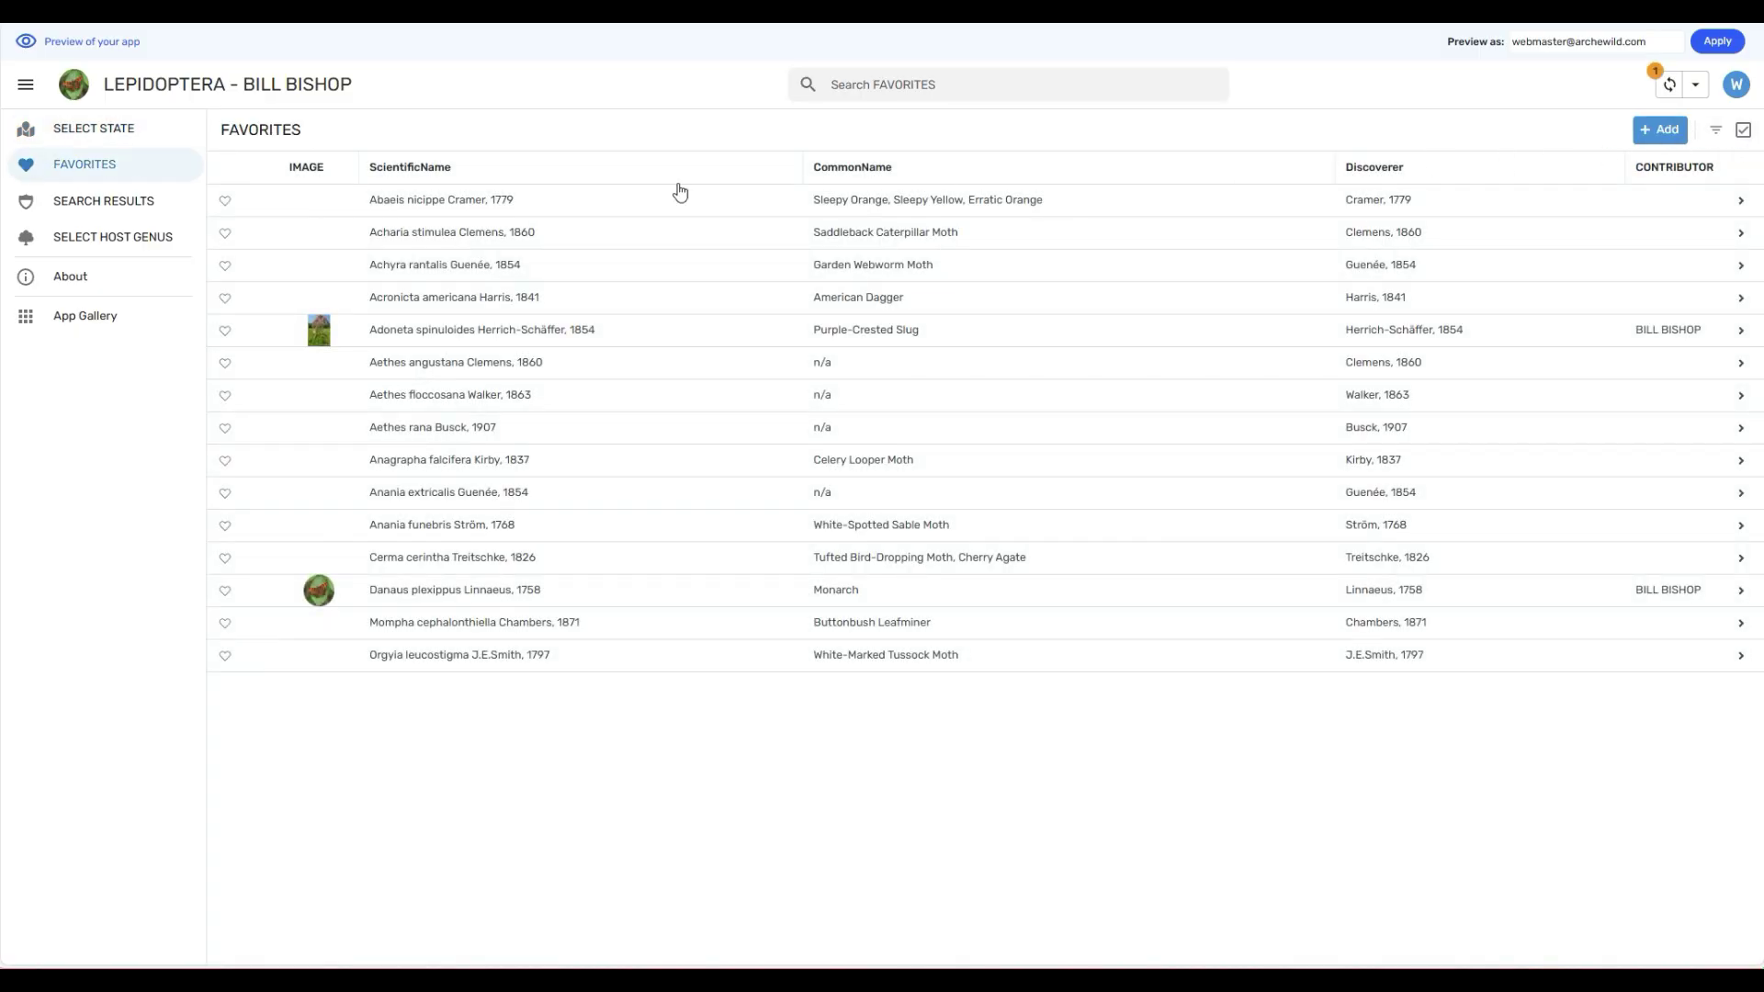
# Set the host genus to Prunus.
pyautogui.click(91, 243)
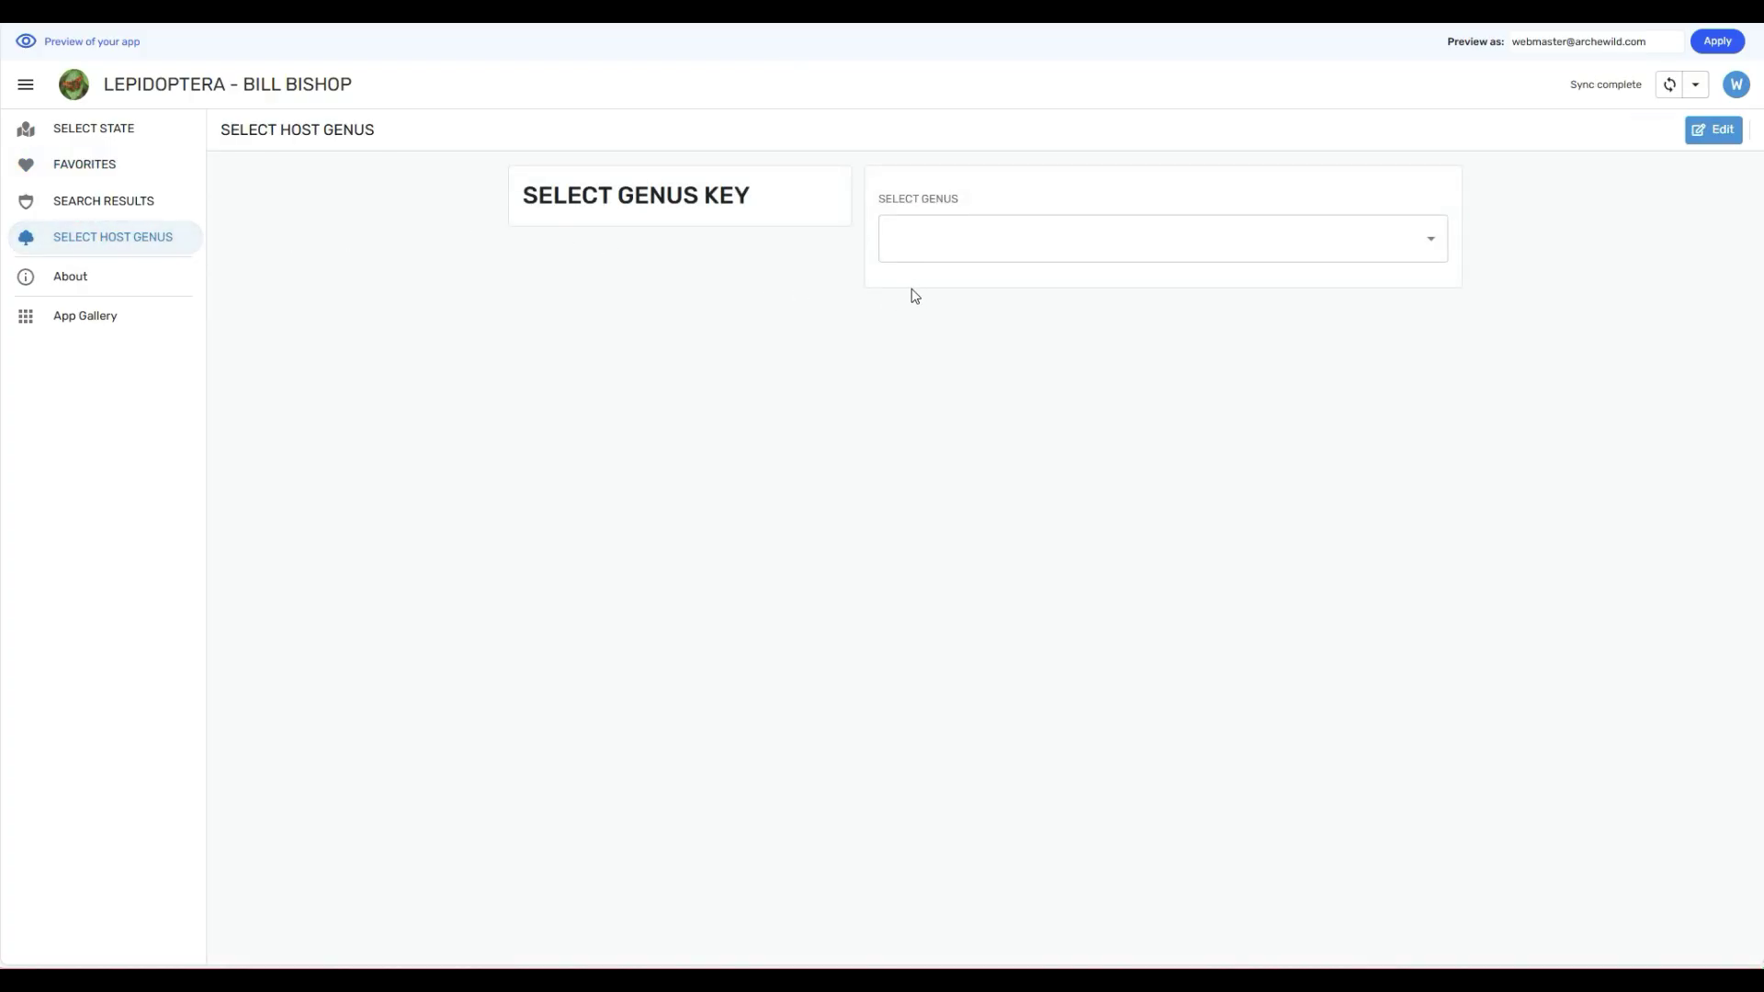
pyautogui.click(952, 244)
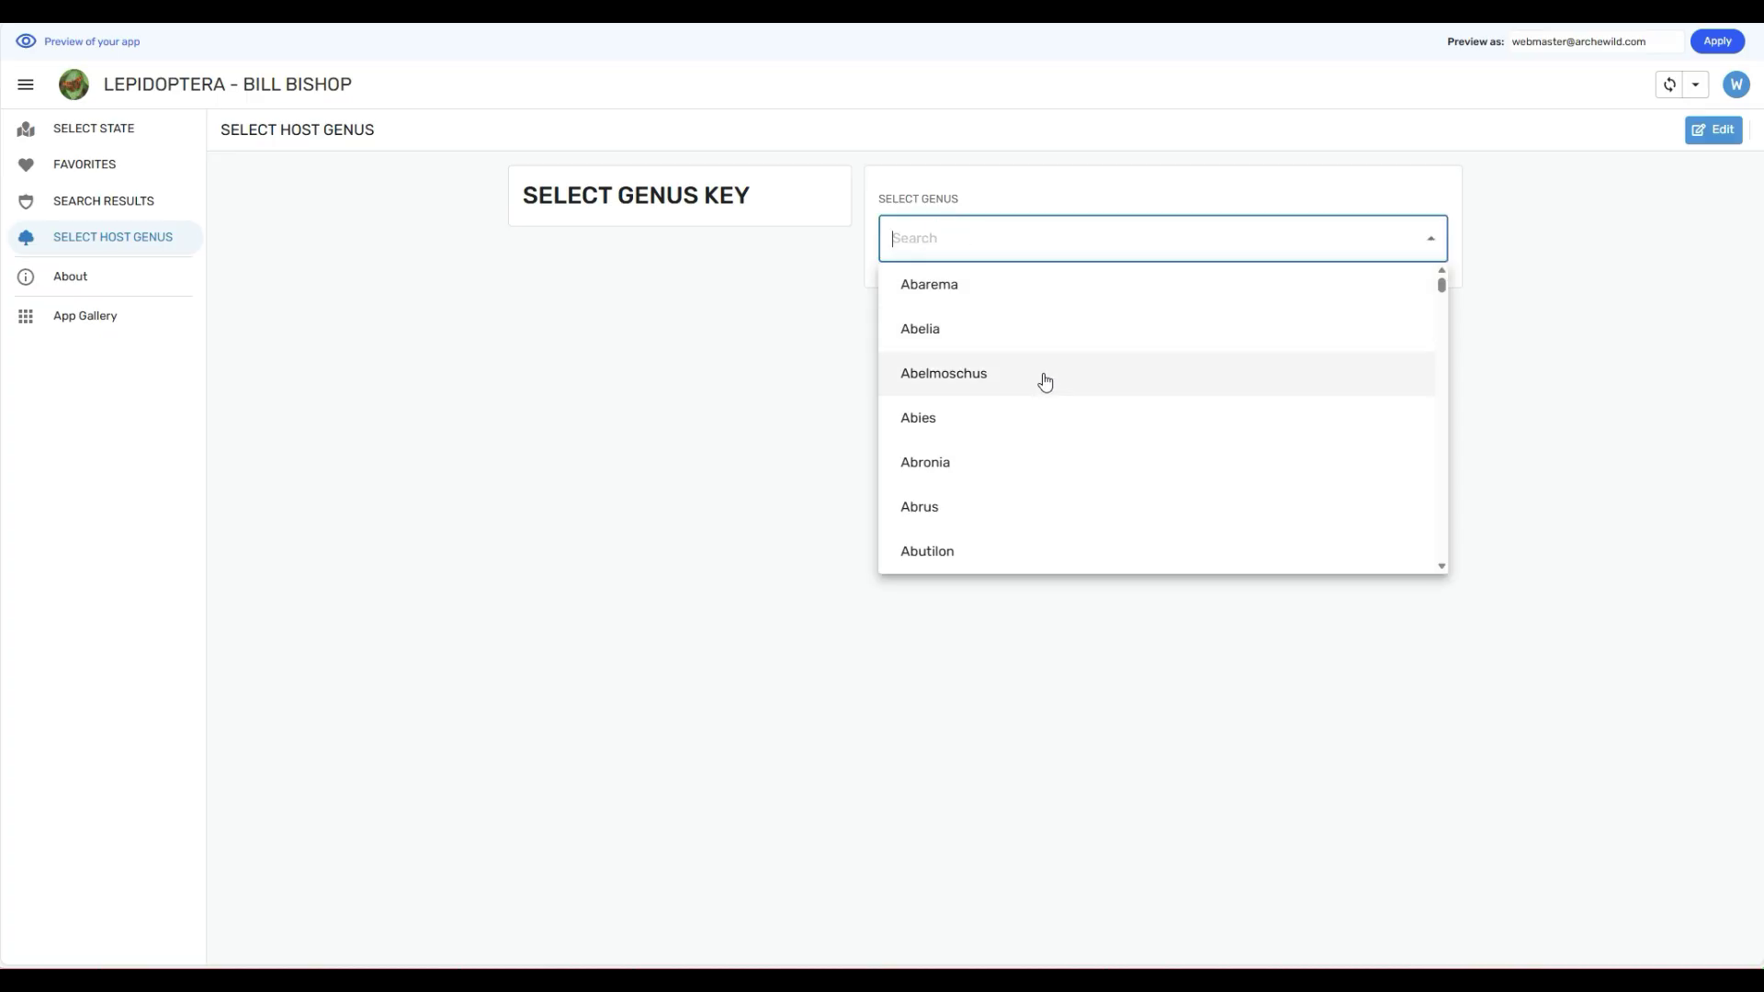
pyautogui.write('PRUNUS')
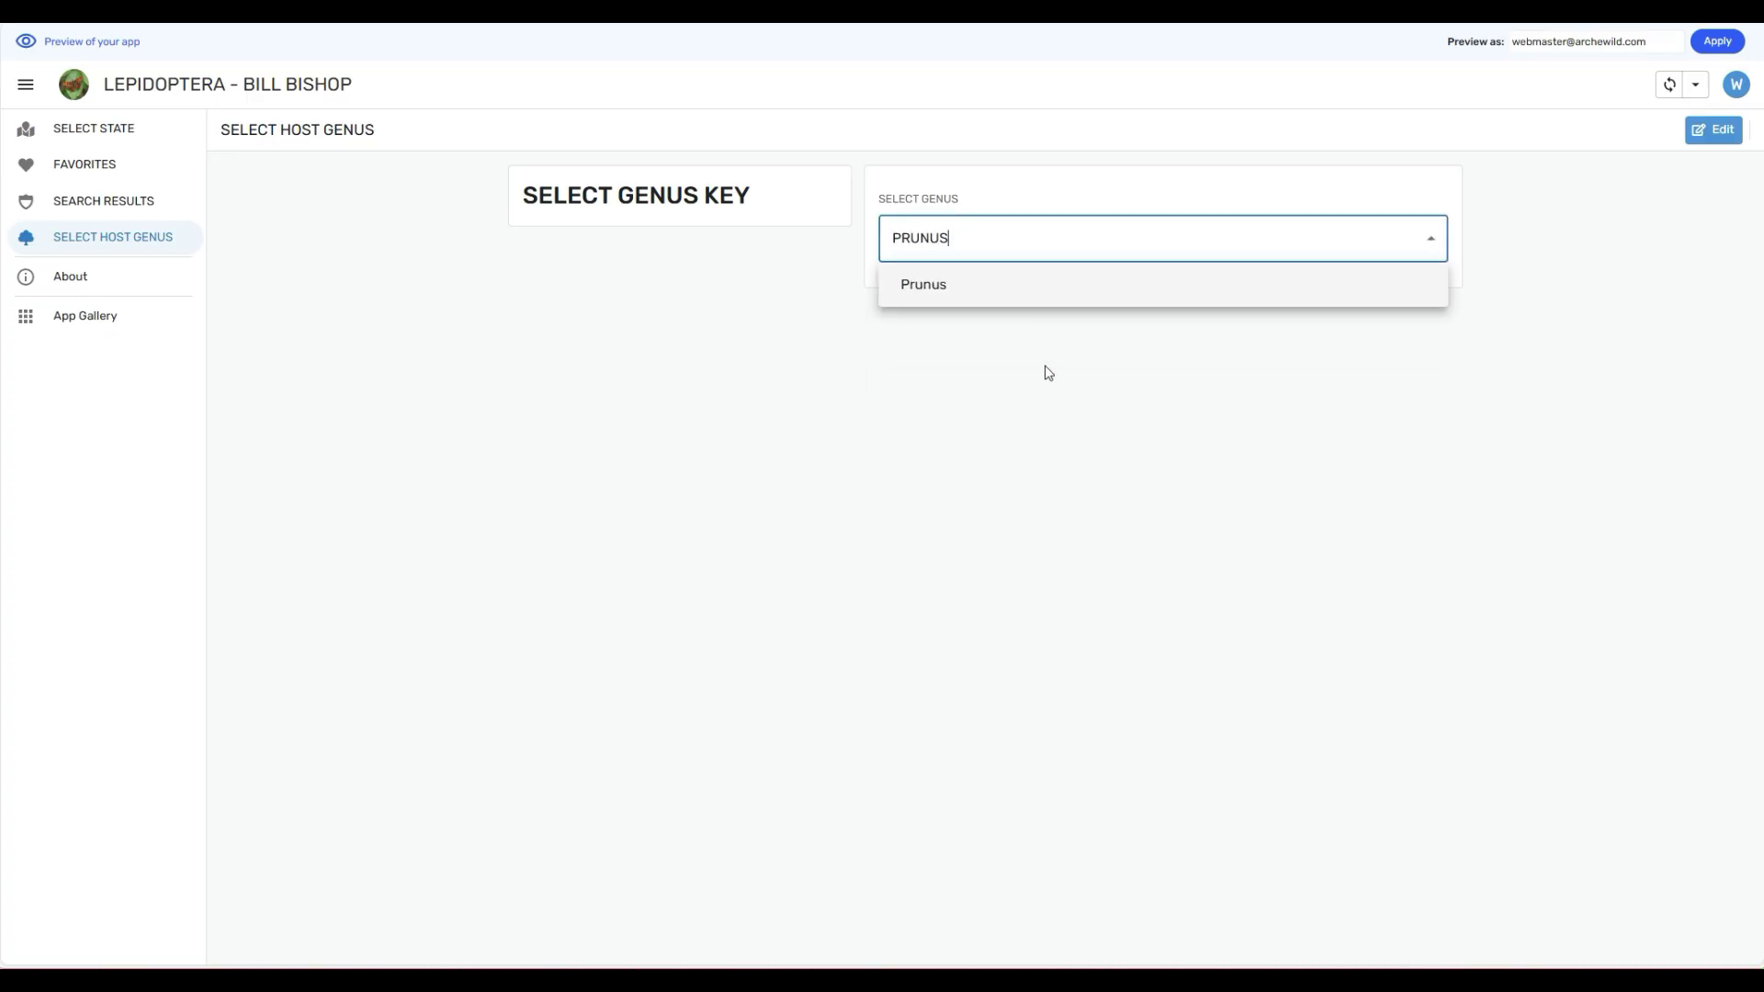
pyautogui.click(937, 286)
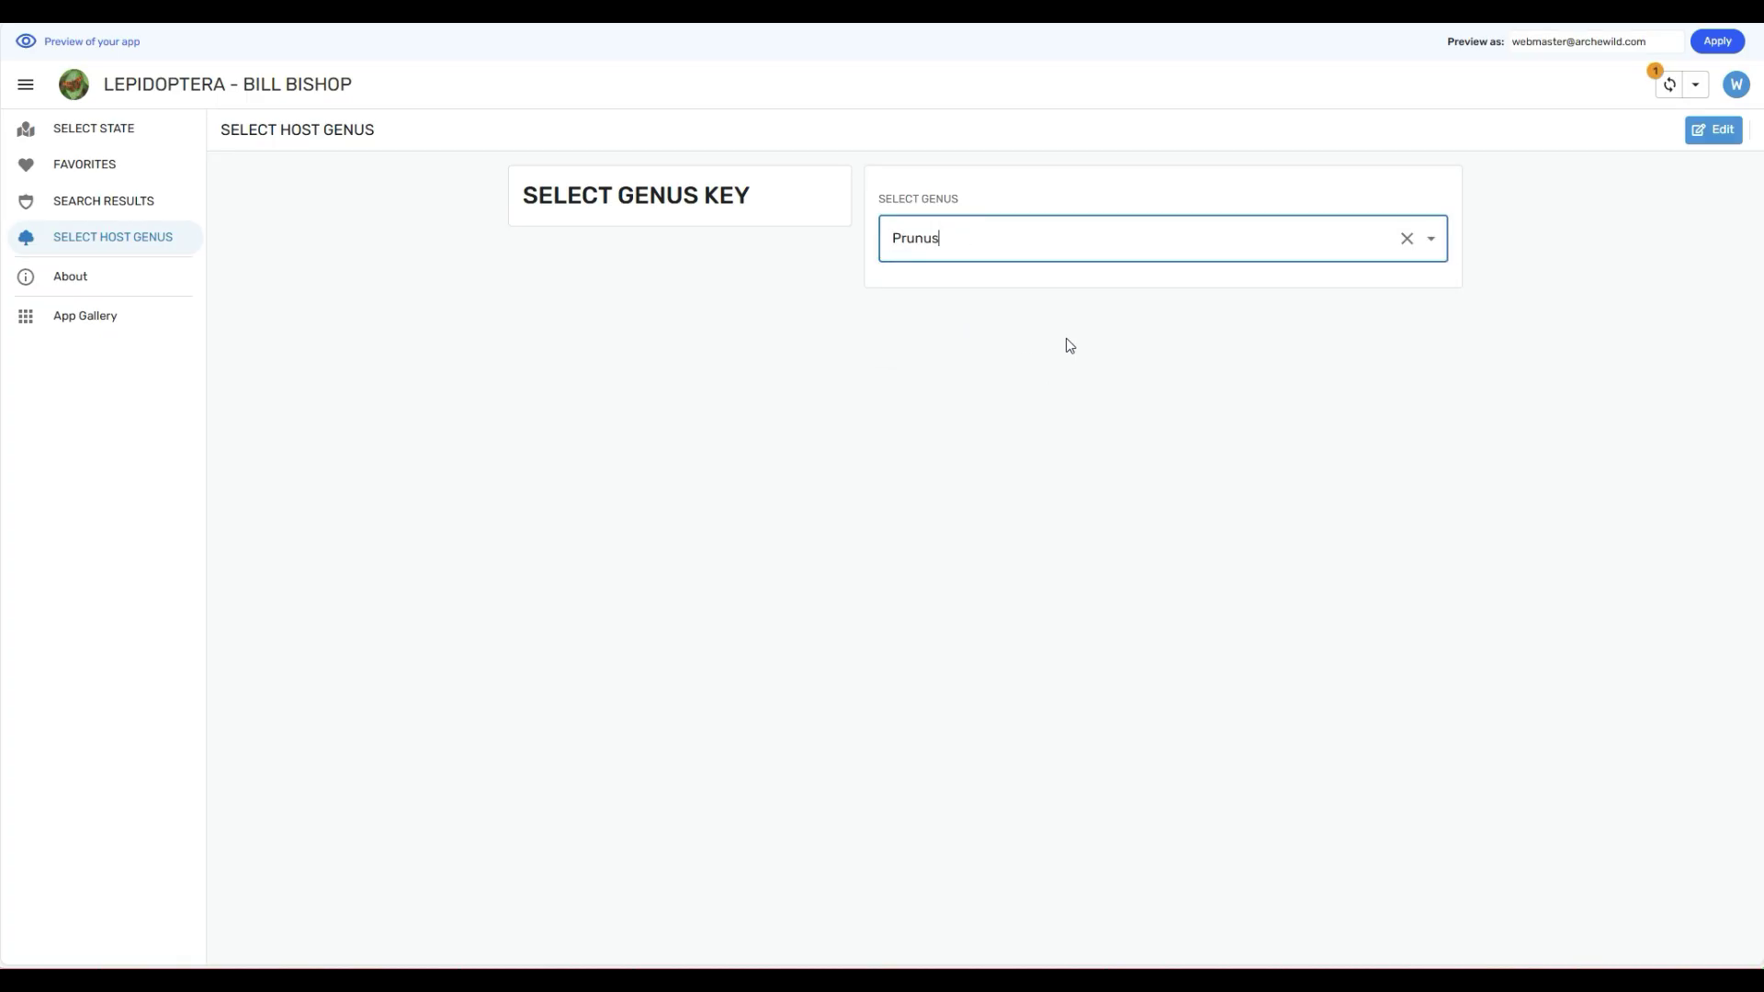
pyautogui.click(1464, 373)
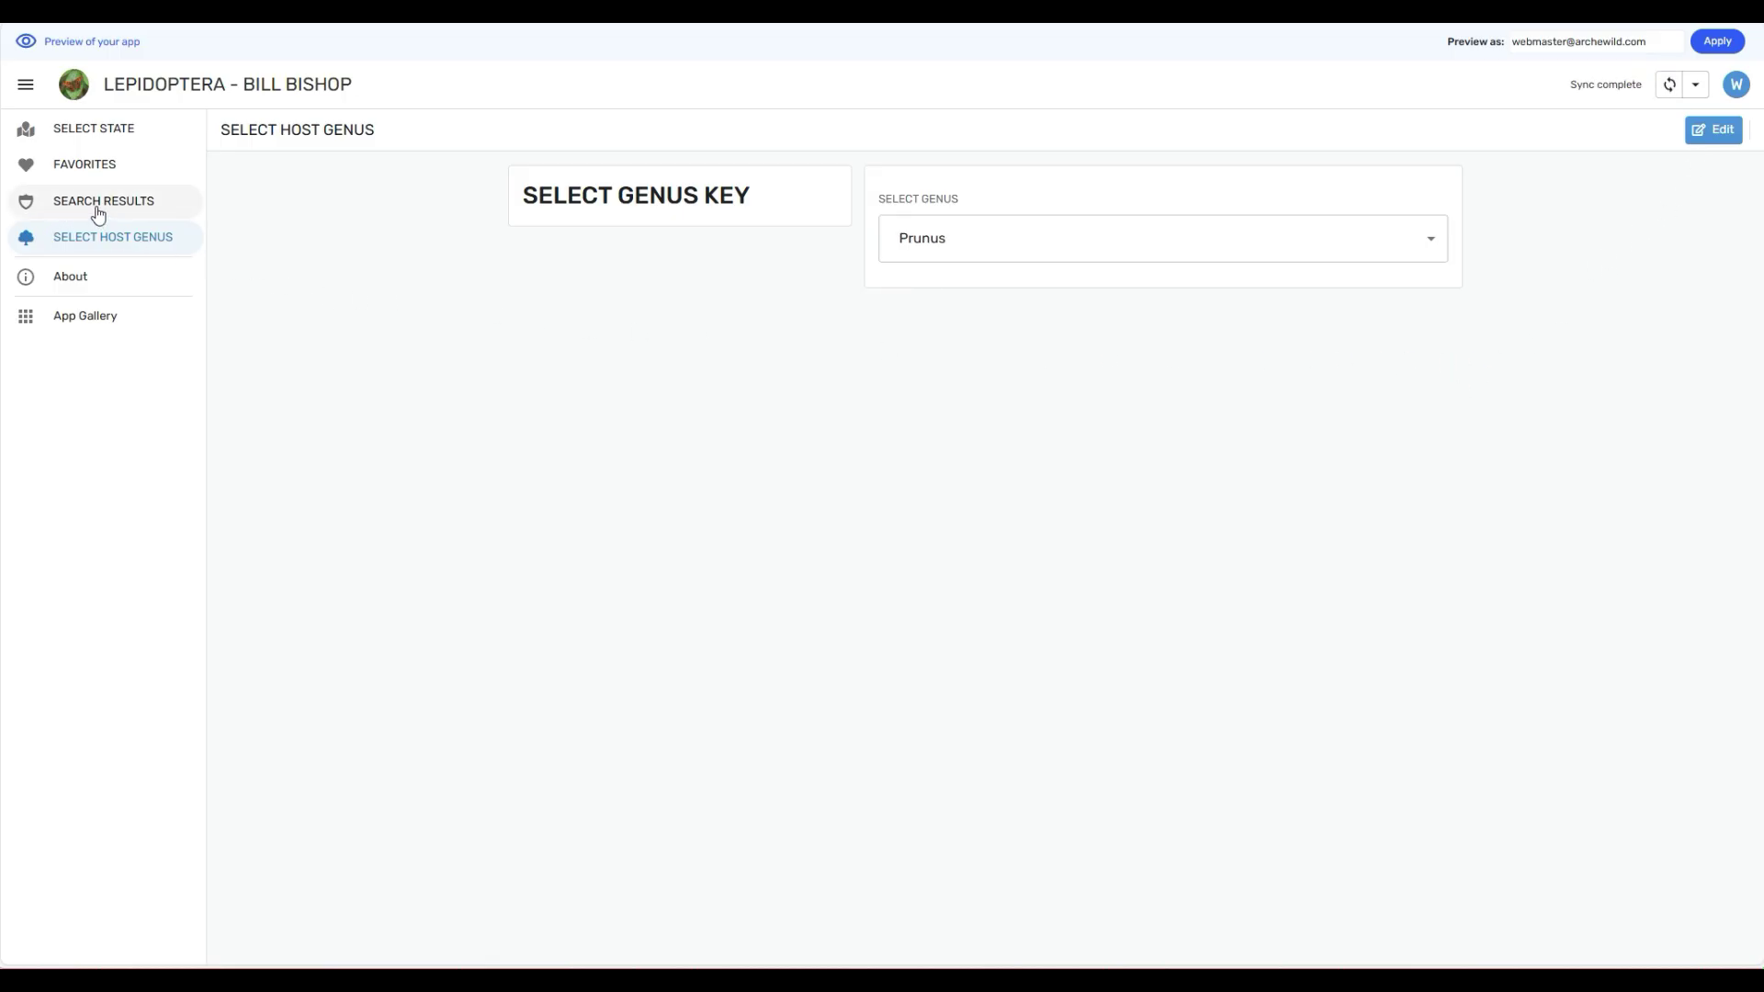
# Review the selected state and host genus, and browse the whole list of species in the search results.
pyautogui.click(87, 130)
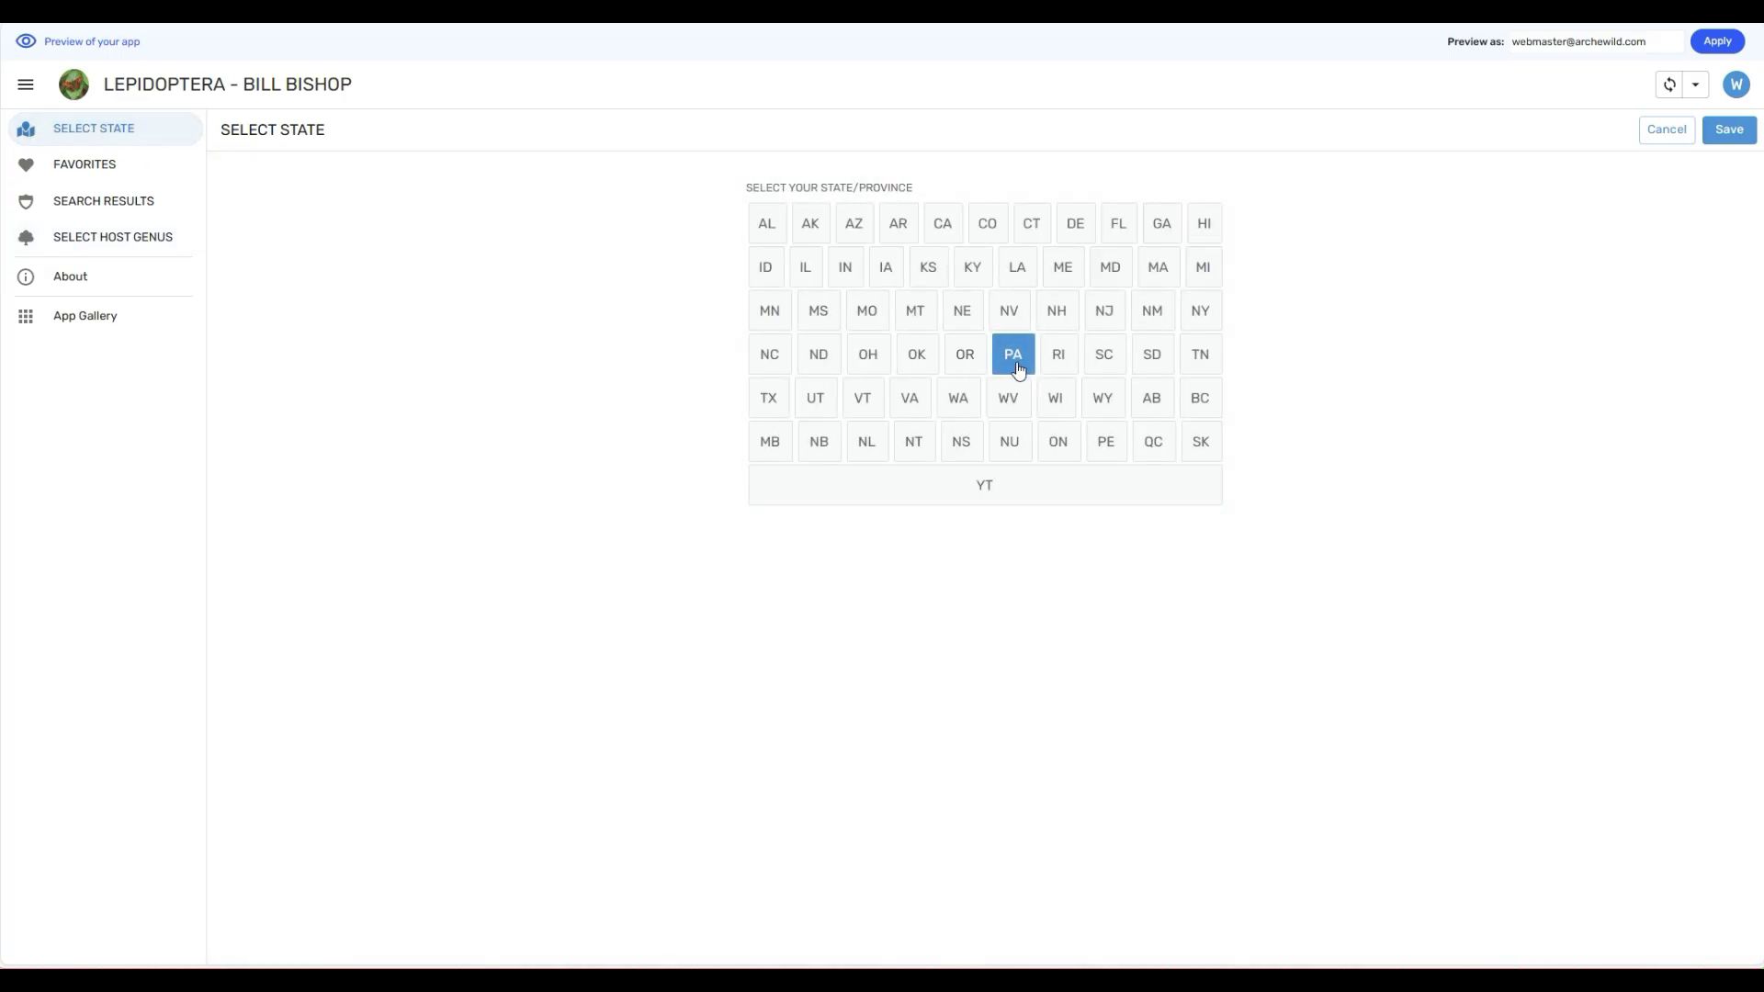
pyautogui.click(122, 237)
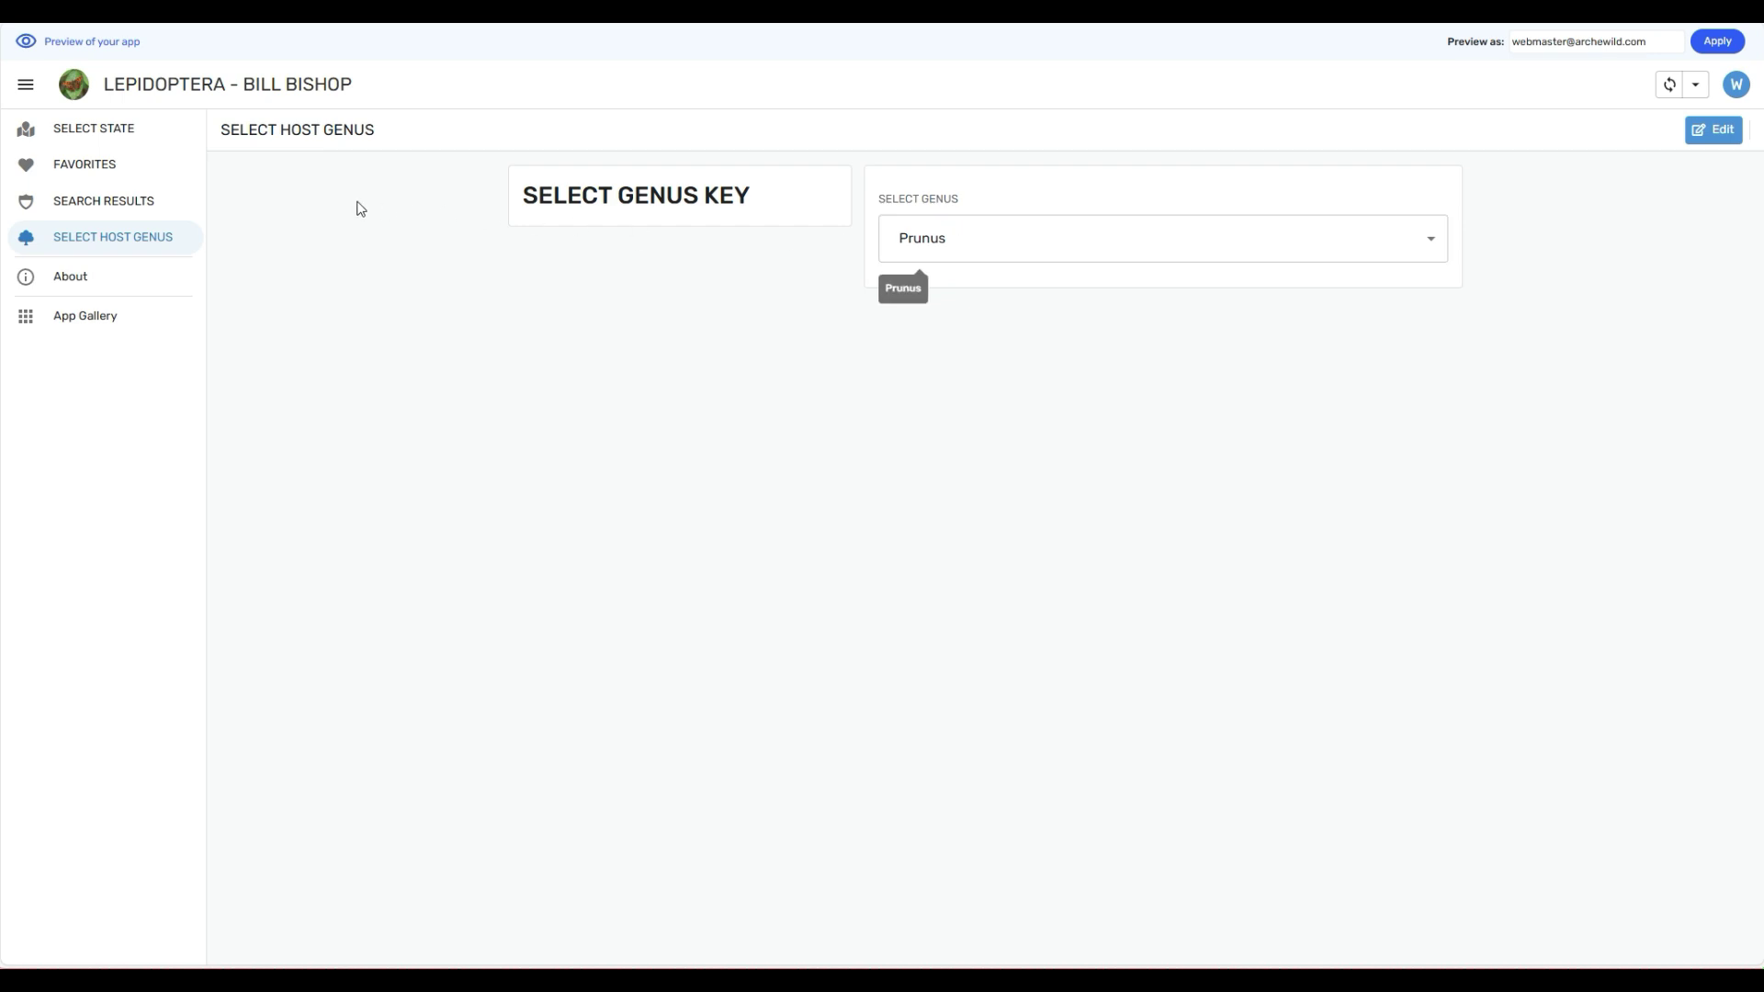
pyautogui.click(79, 204)
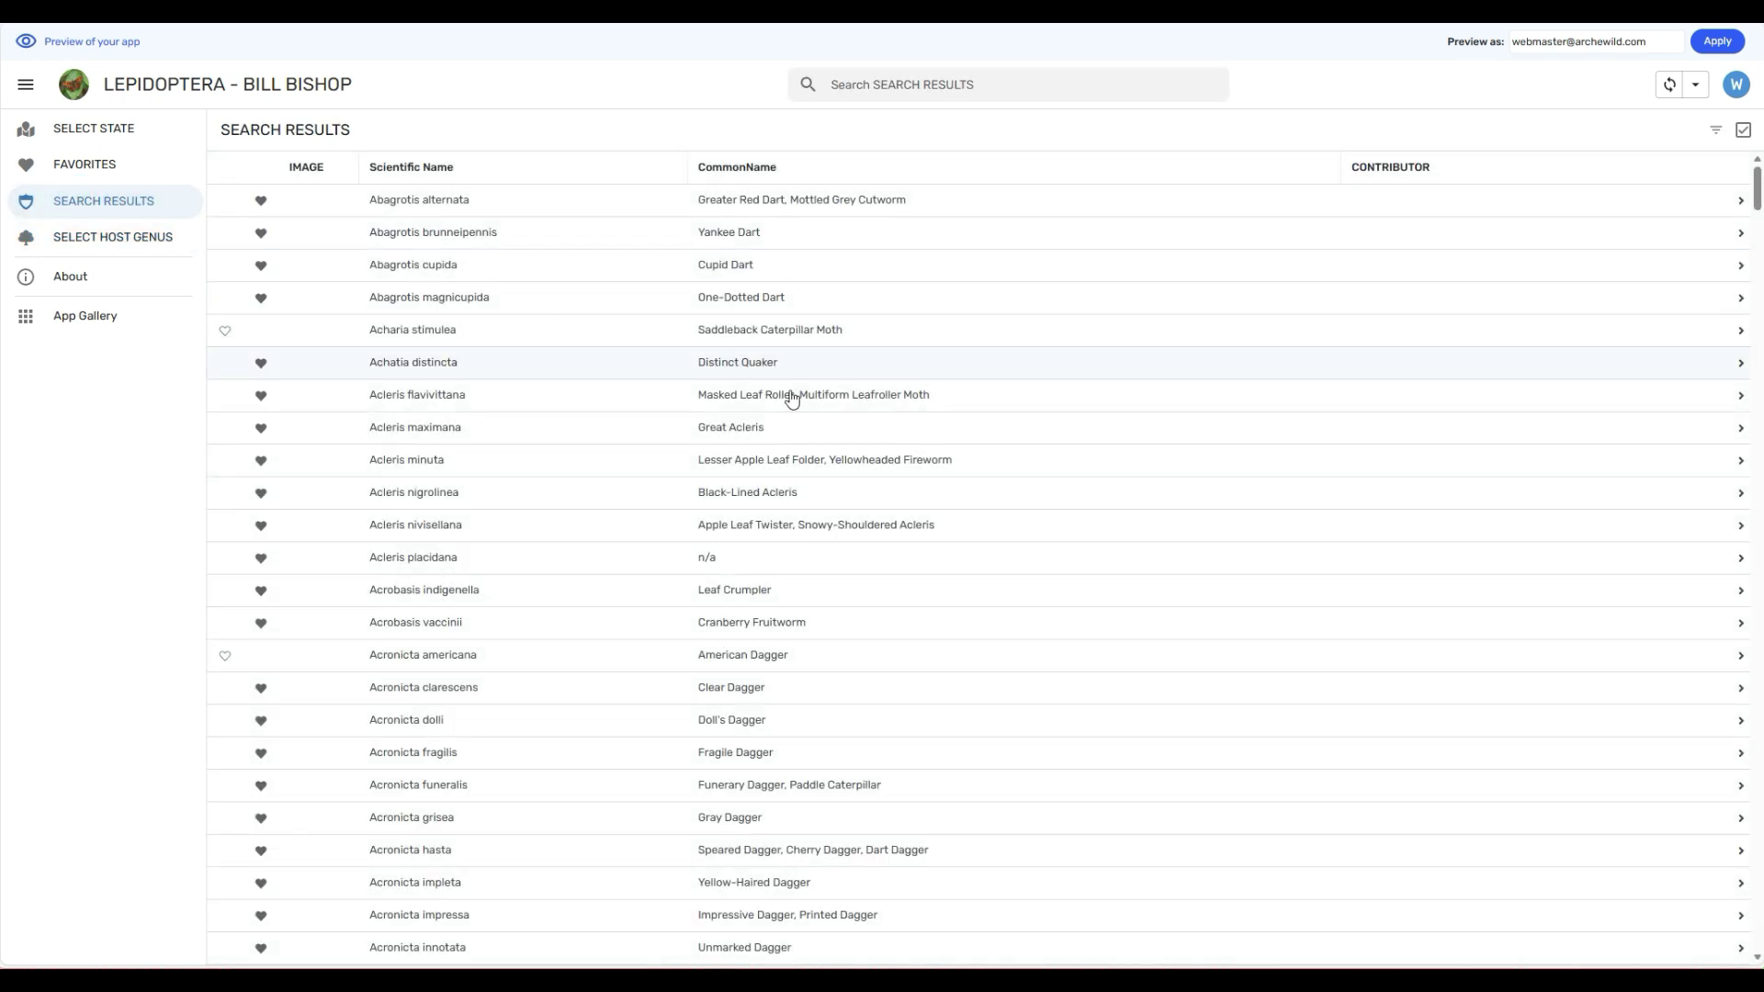
pyautogui.scroll(-20, 735, 261)
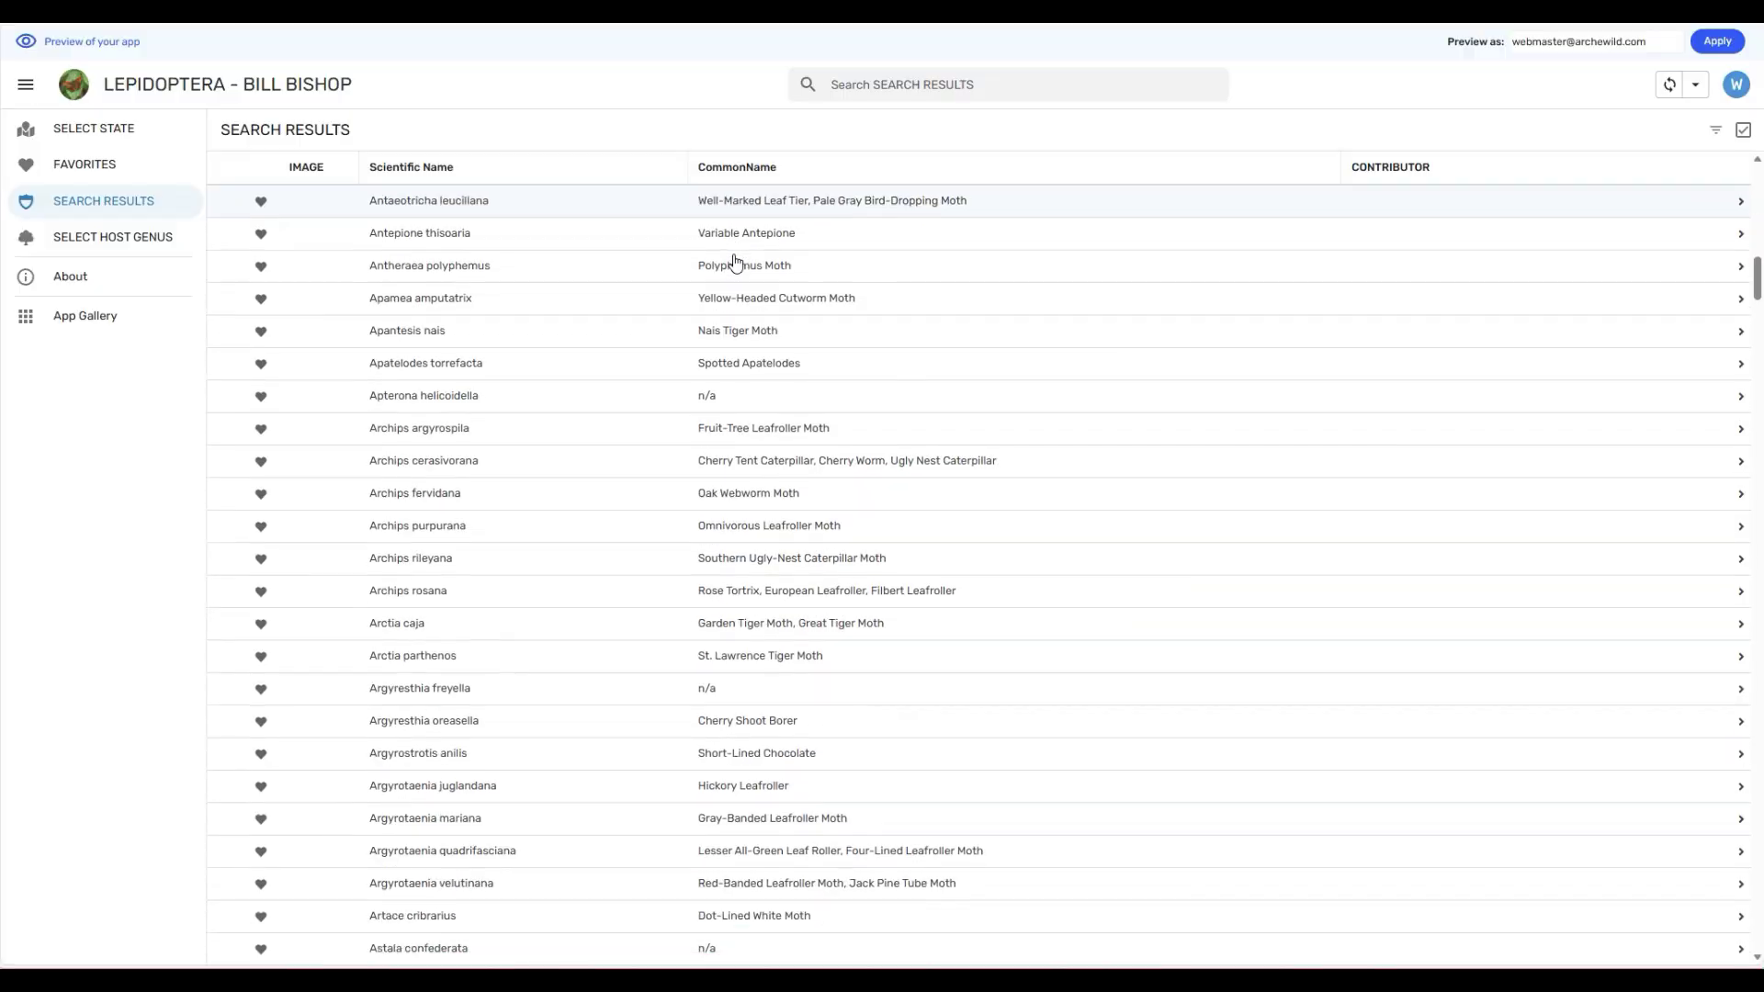
pyautogui.scroll(-15, 735, 262)
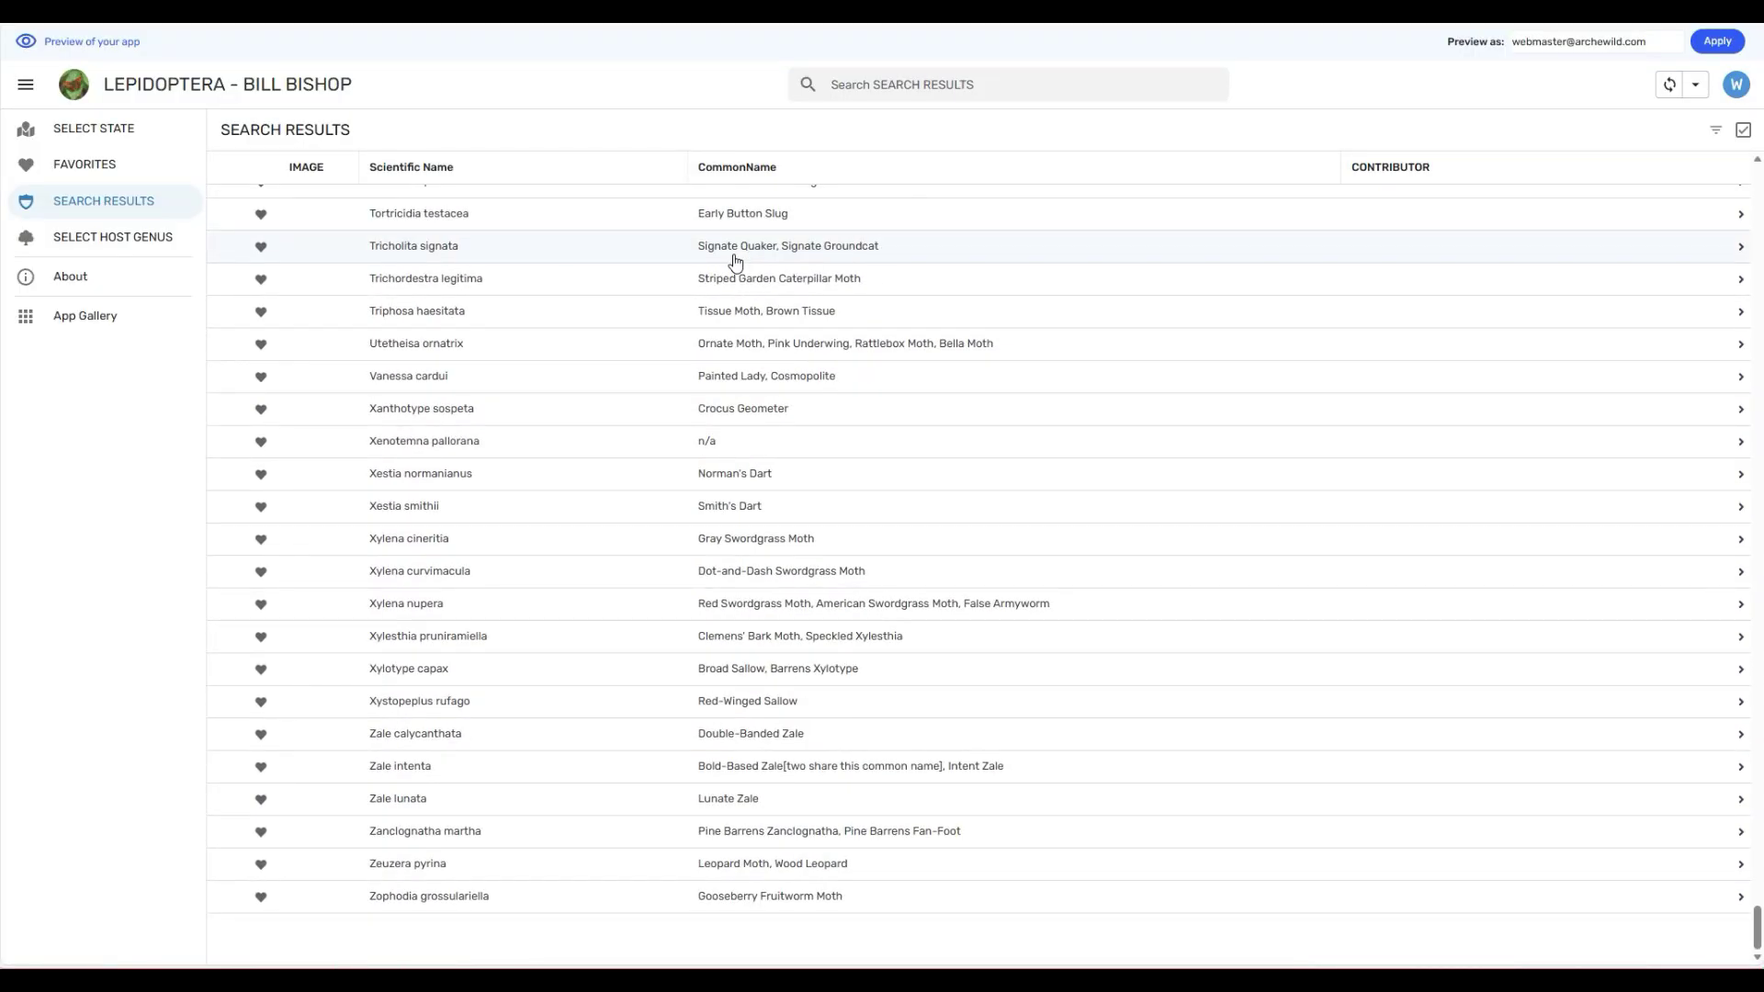
pyautogui.scroll(20, 789, 361)
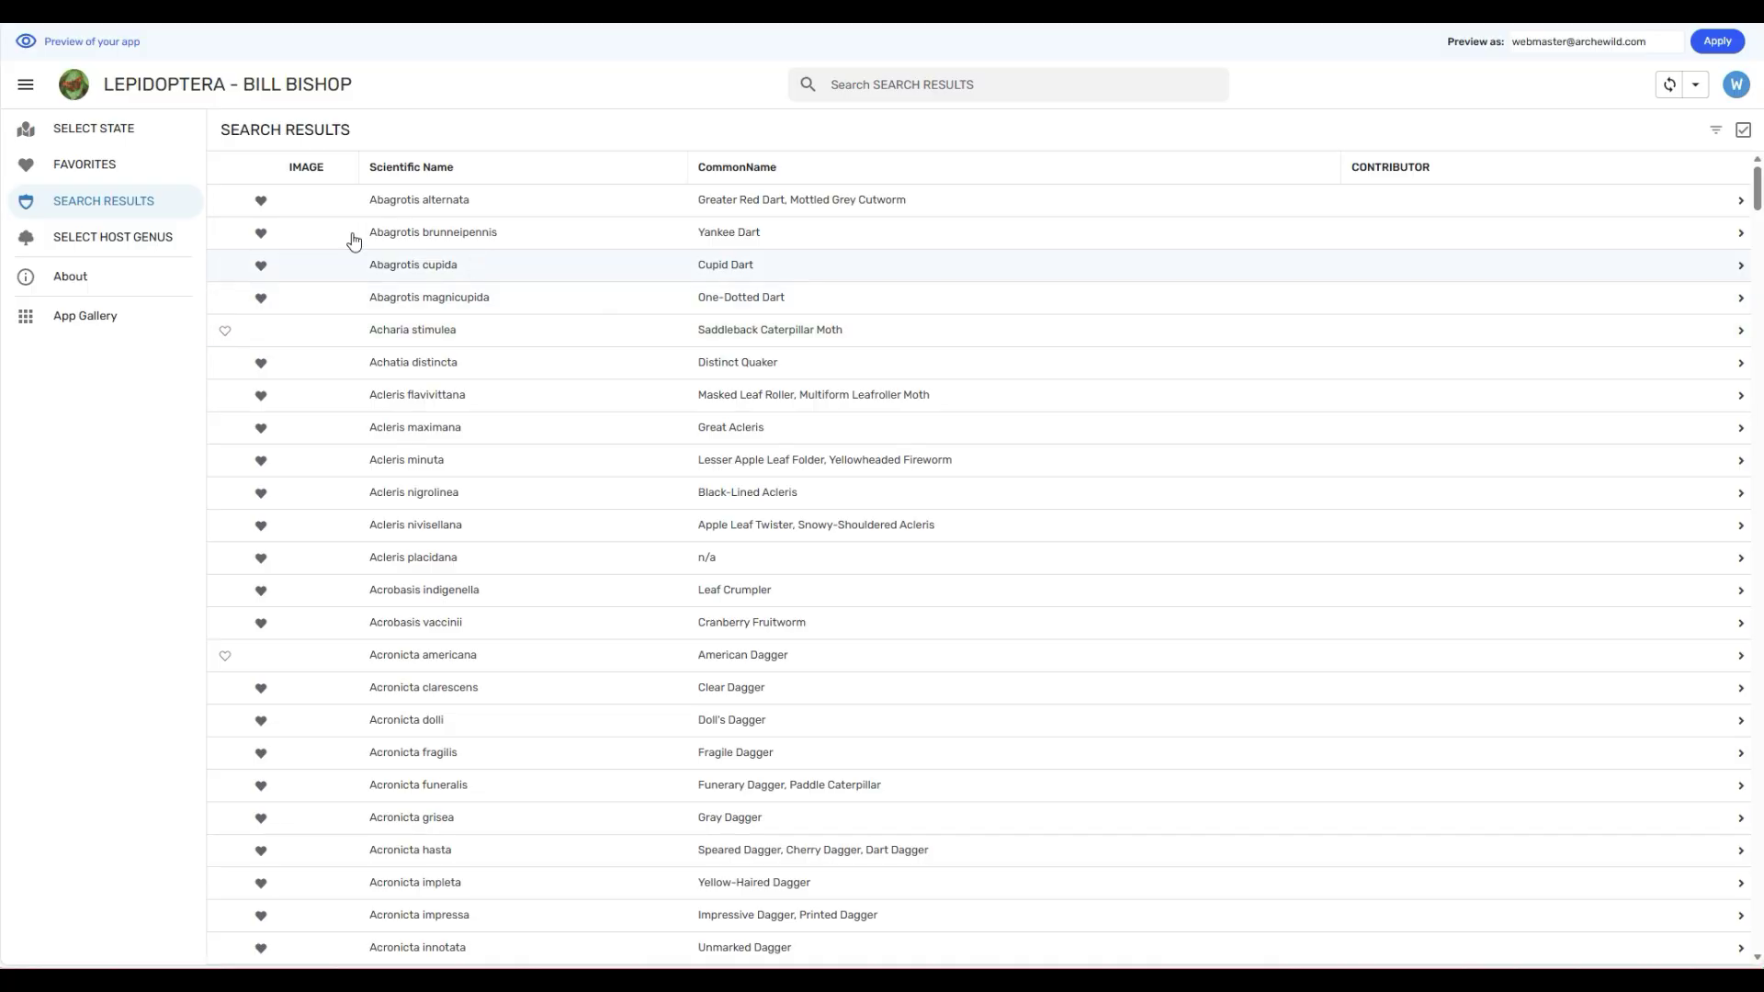
# Search the host genus list for "CEPHALA" and select the matching genus in place of Prunus.
pyautogui.click(101, 237)
pyautogui.click(969, 236)
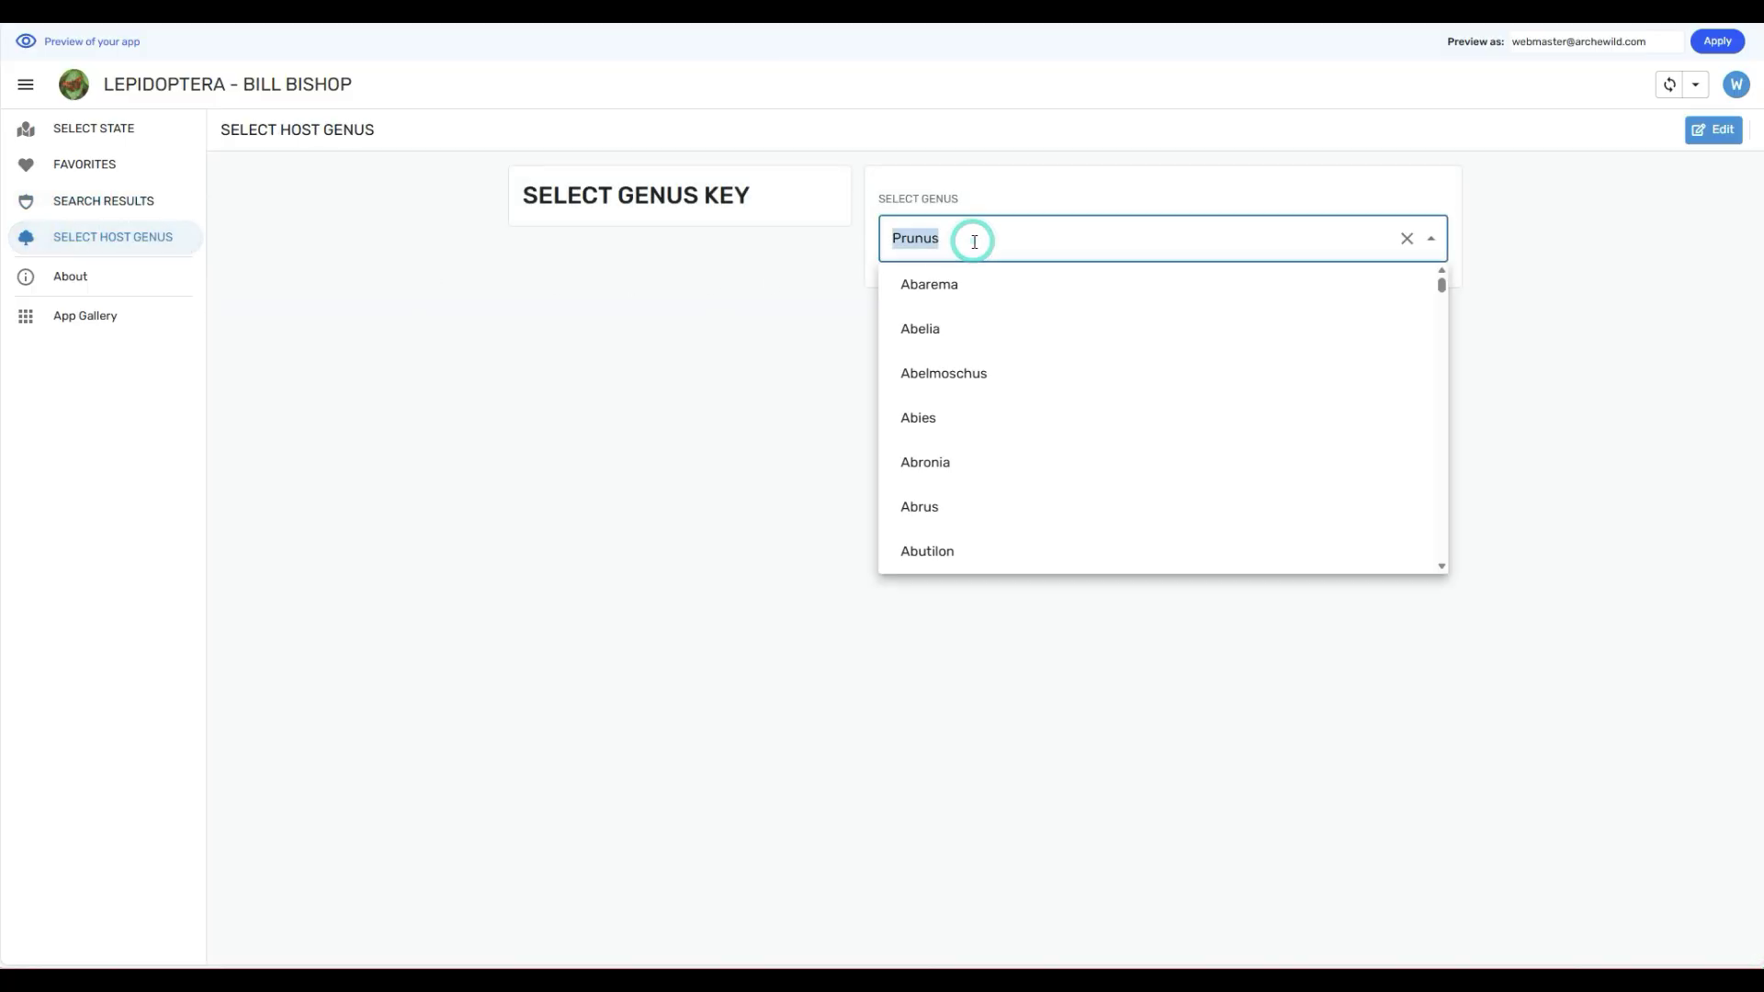
pyautogui.moveTo(960, 248); pyautogui.dragTo(803, 241)
pyautogui.write('CEWP')
pyautogui.press('BackSpace')
pyautogui.press('BackSpace')
pyautogui.write('PN')
pyautogui.press('BackSpace')
pyautogui.write('HALA')
pyautogui.click(933, 287)
# Set the host genus to Pinus.
pyautogui.click(953, 238)
pyautogui.moveTo(985, 237); pyautogui.dragTo(840, 231)
pyautogui.write('PINUS')
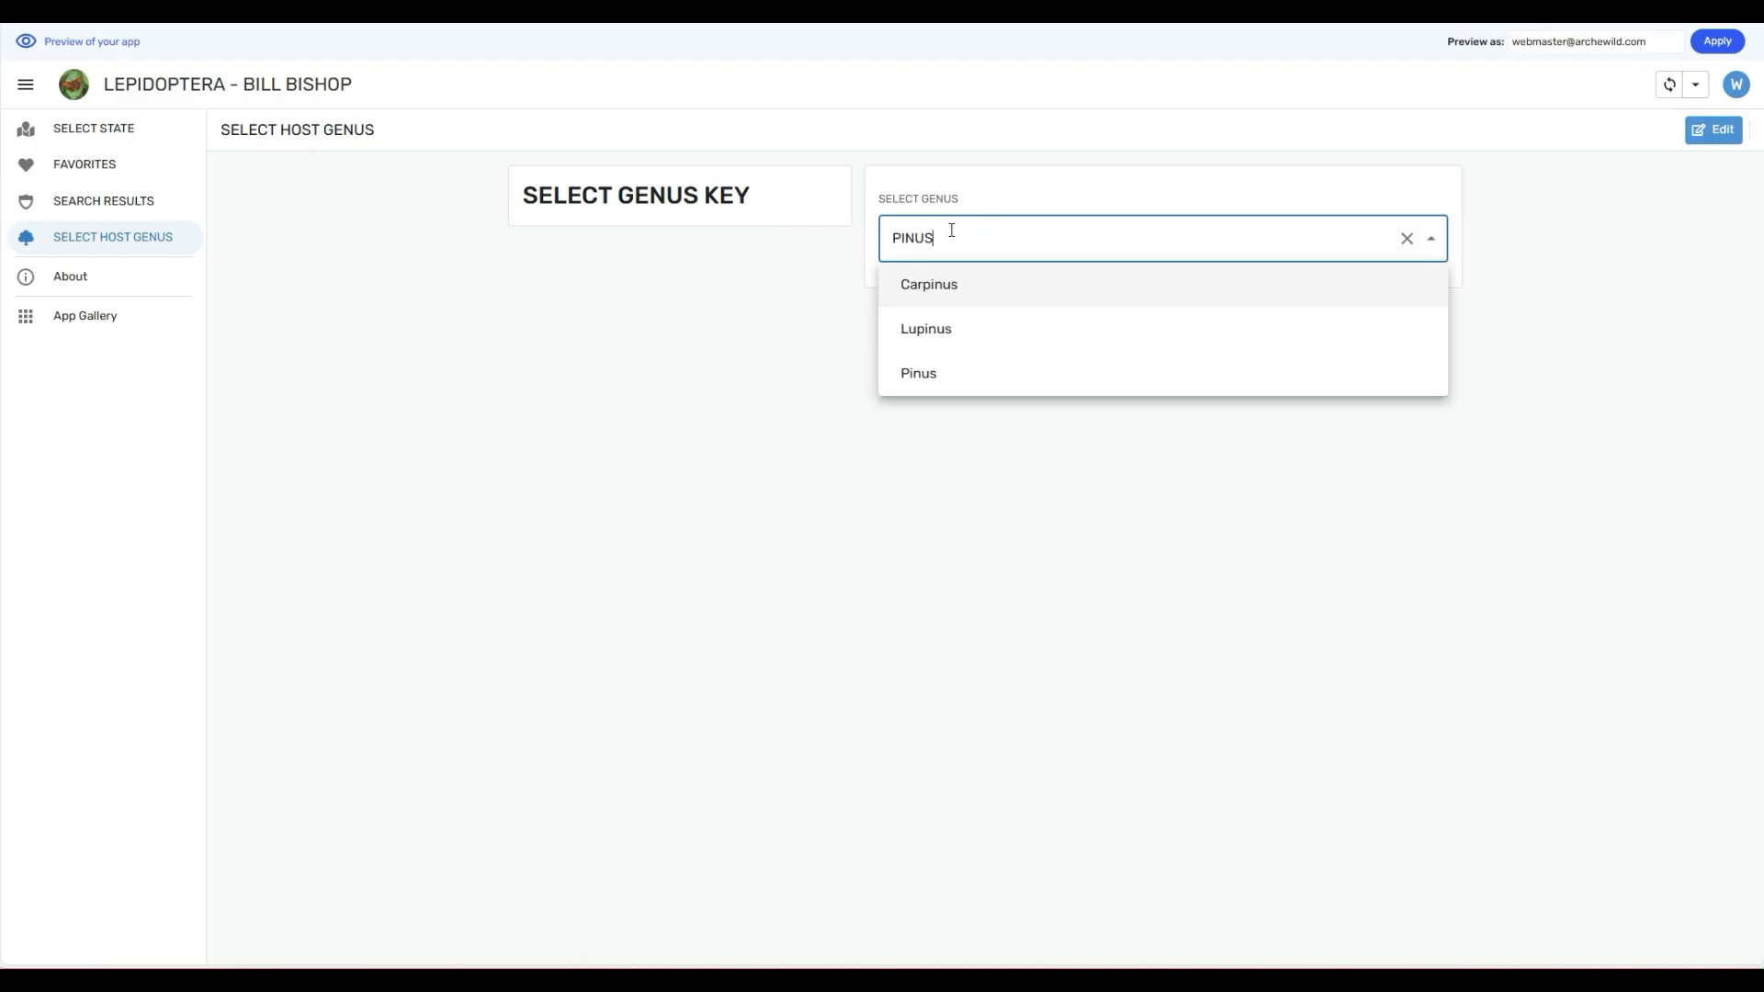
pyautogui.click(962, 373)
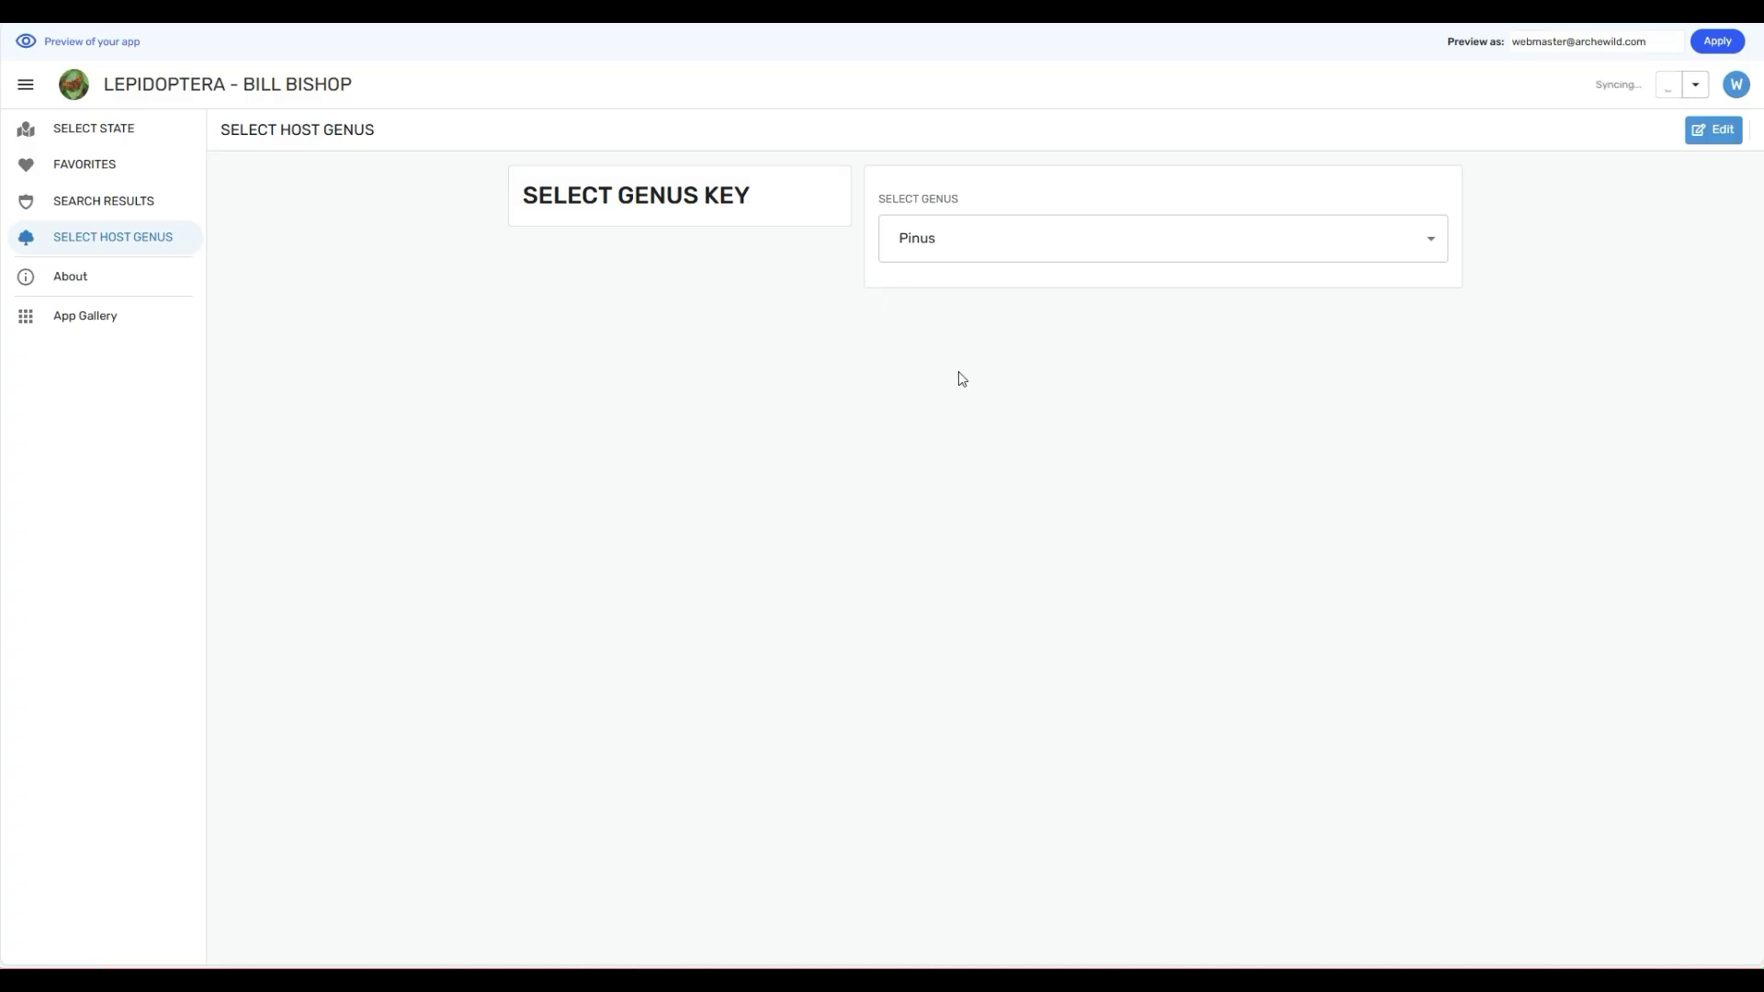
# Browse the search results for the Pinus host genus from start to end.
pyautogui.click(114, 200)
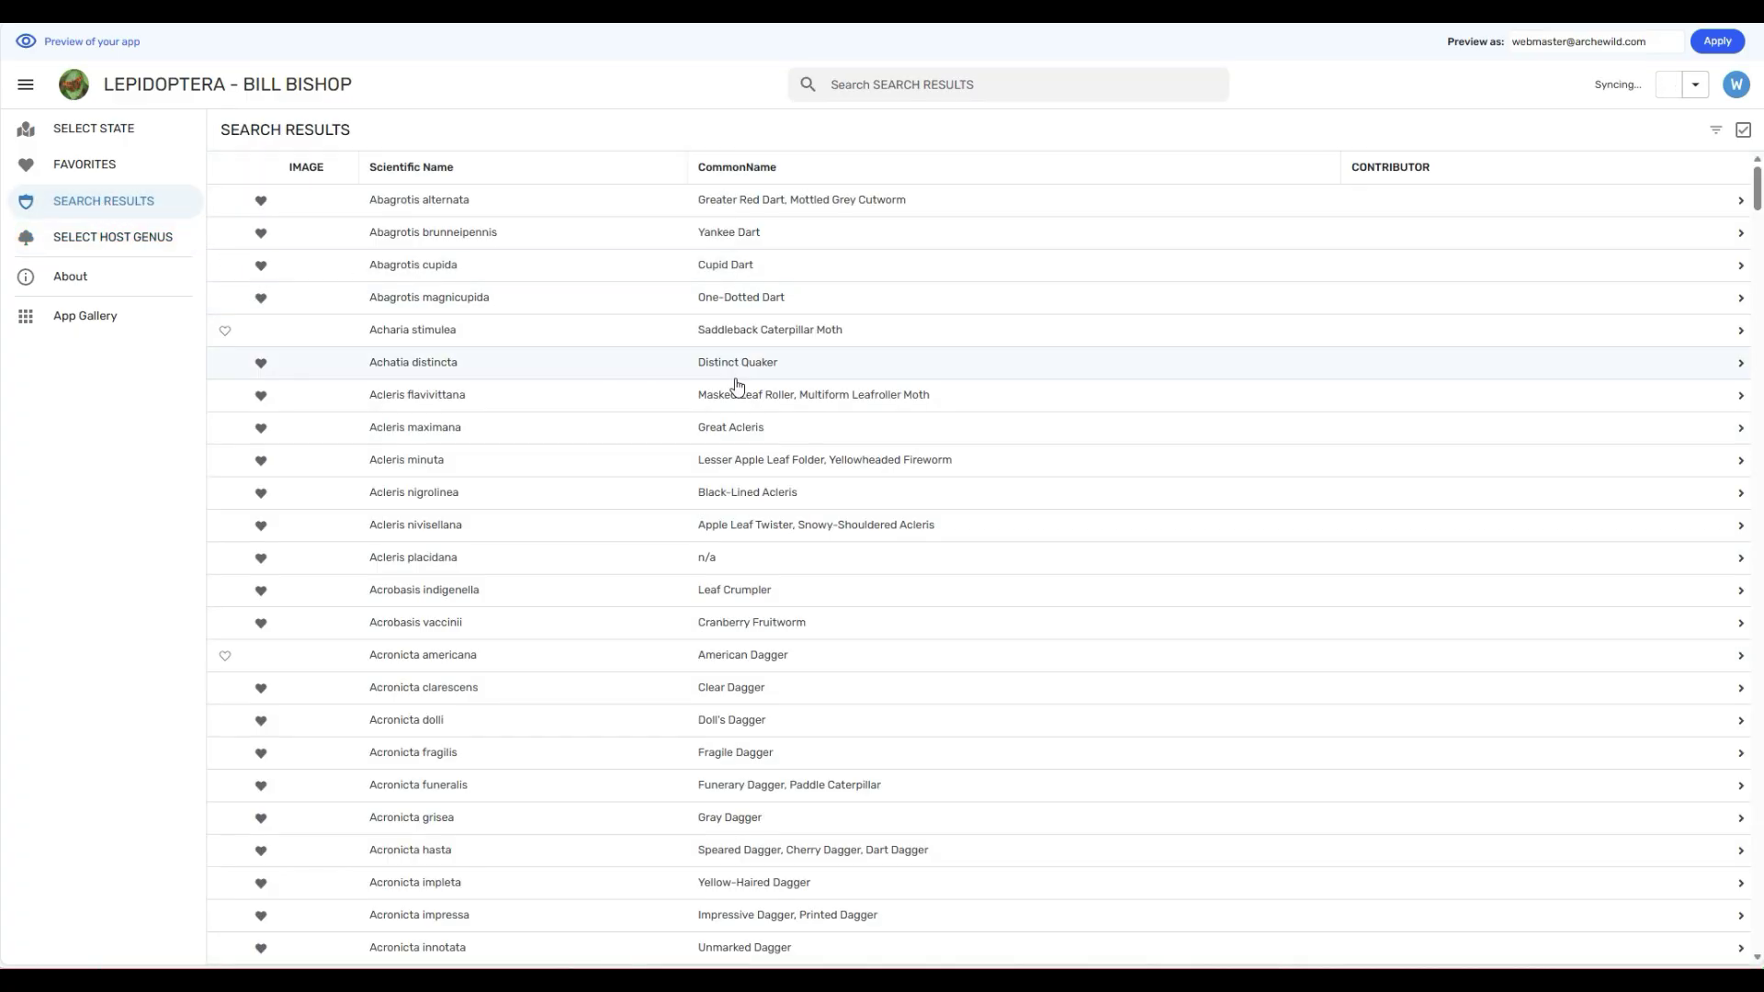
pyautogui.scroll(-15, 643, 331)
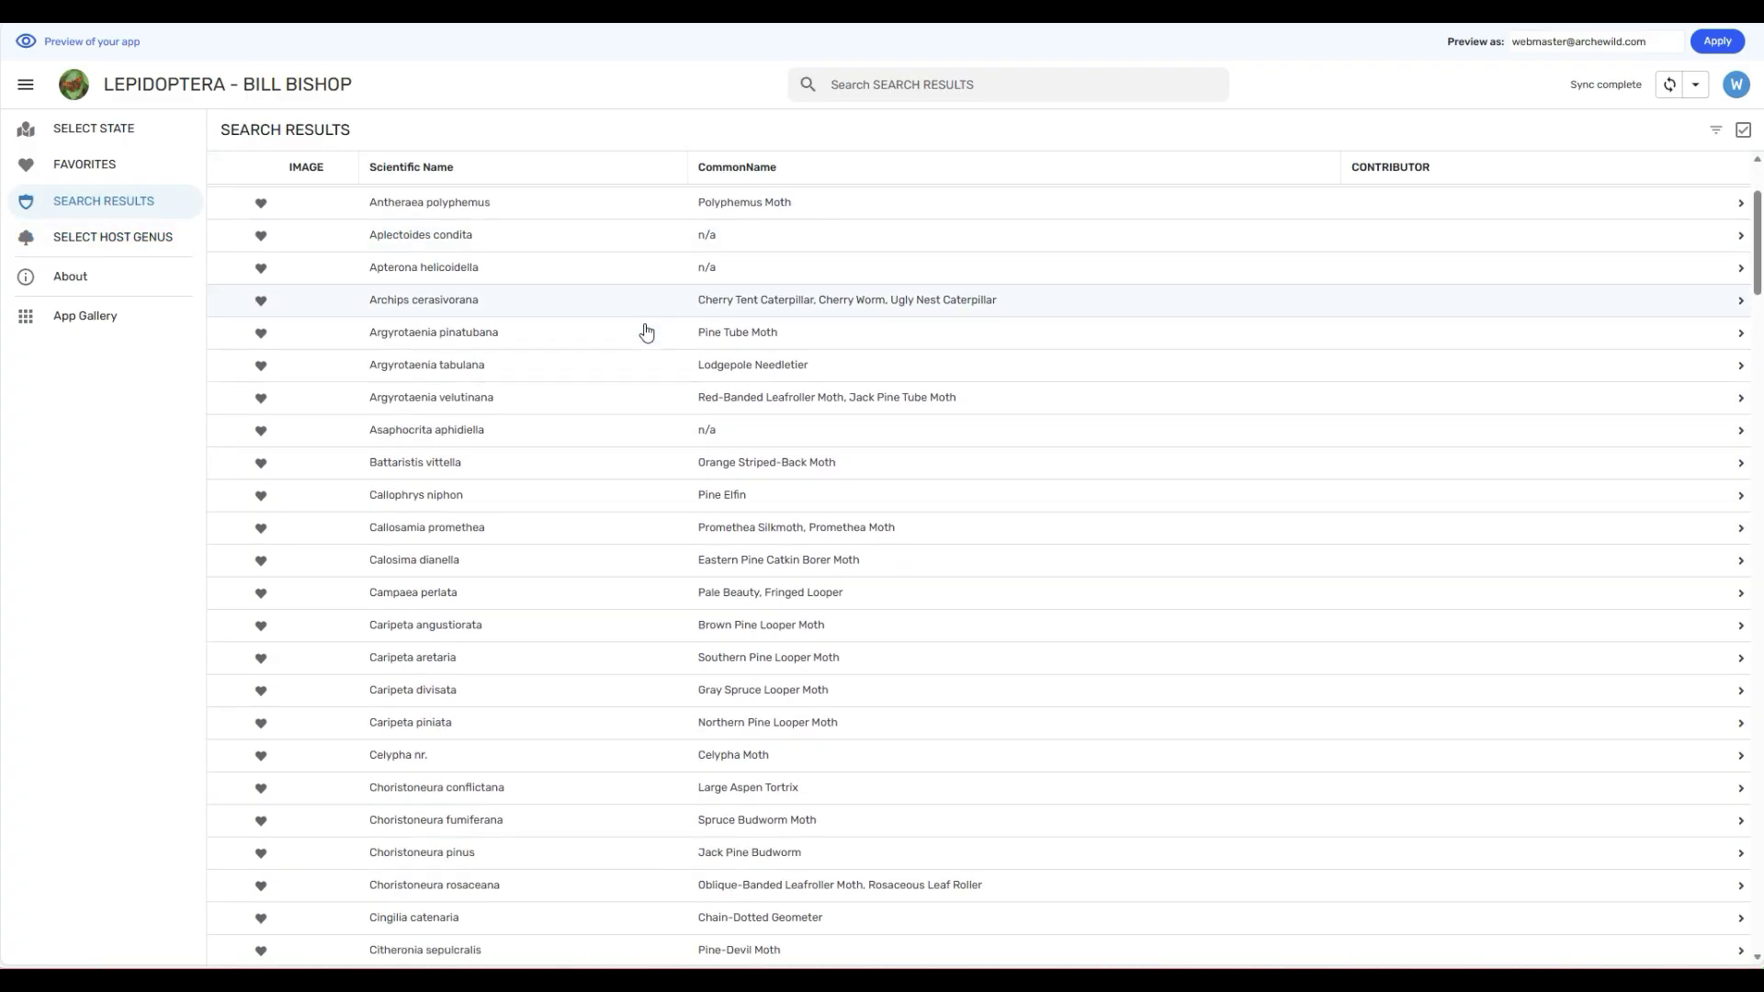
pyautogui.scroll(-20, 645, 329)
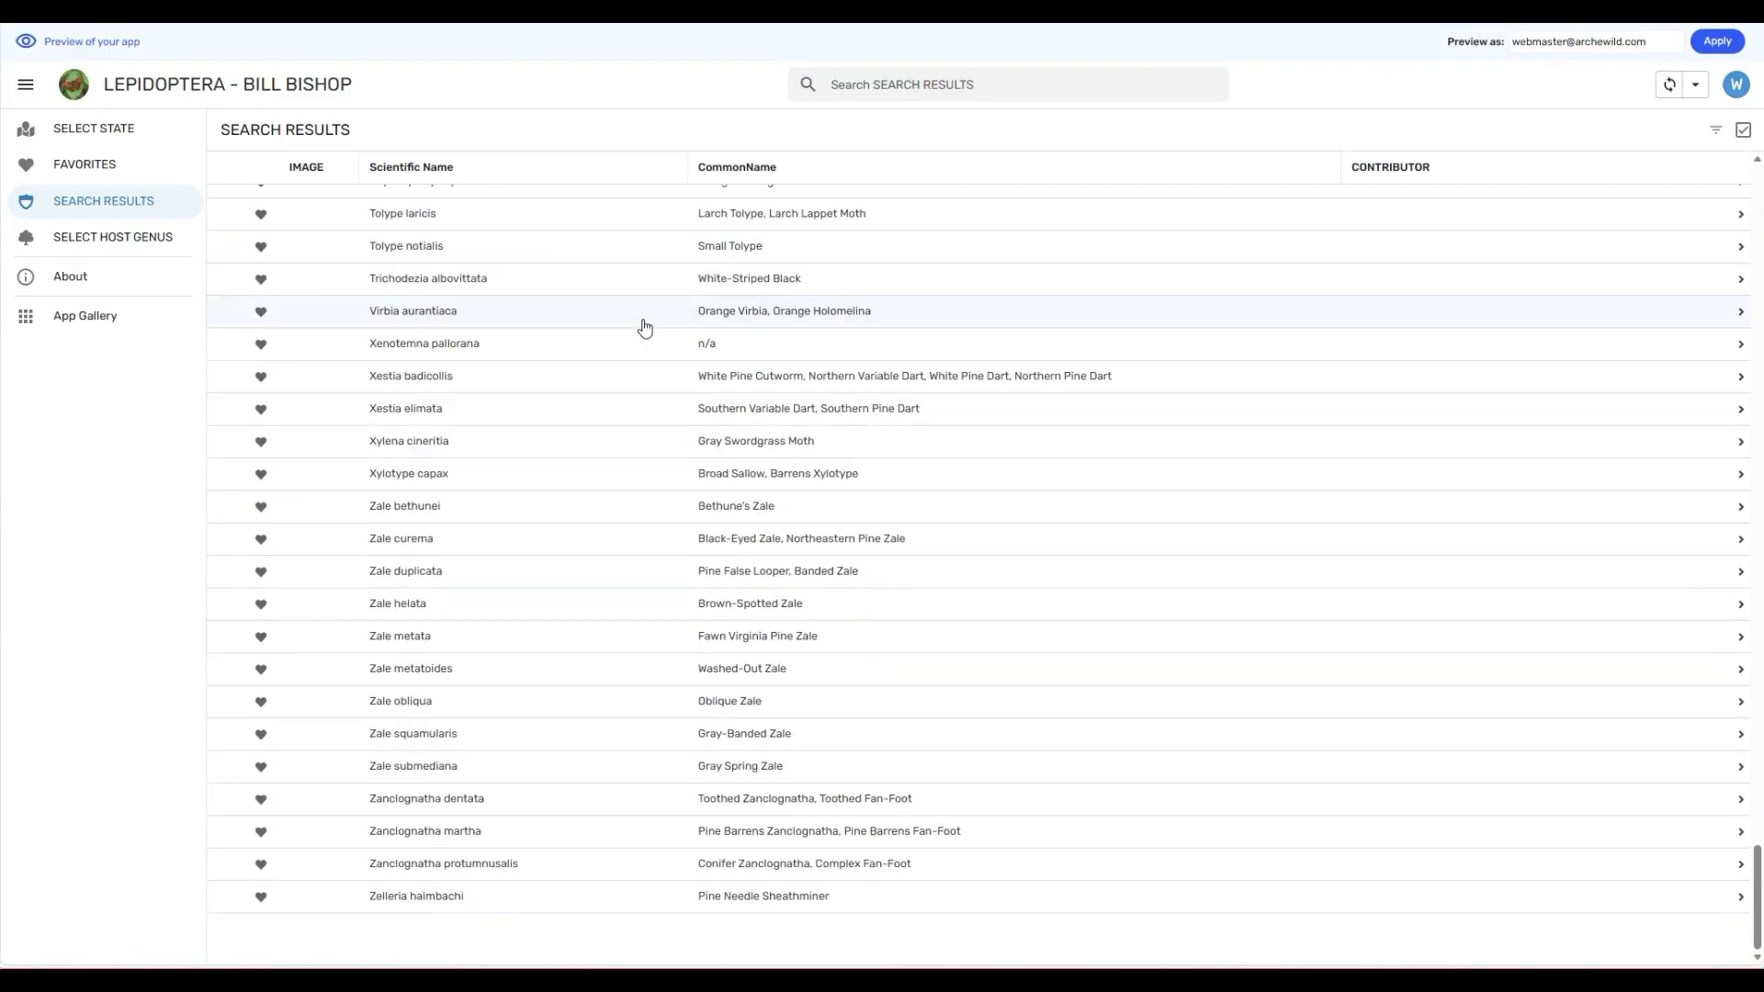
pyautogui.scroll(20, 645, 328)
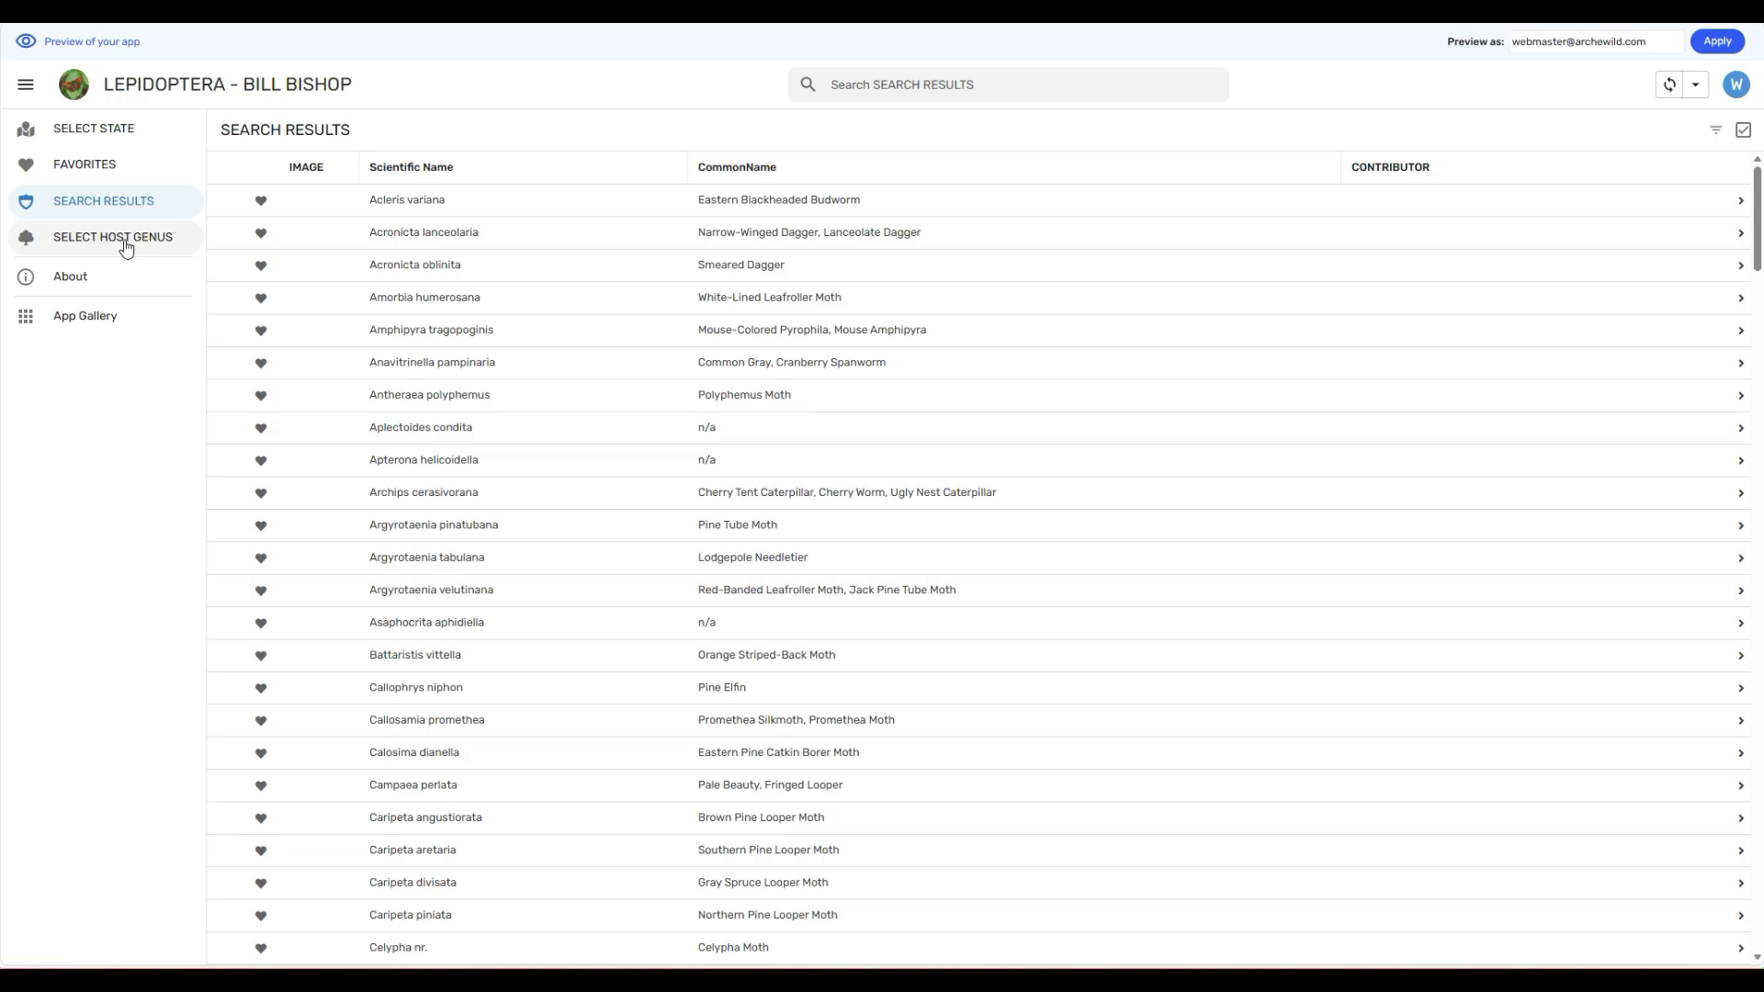
# Clear the host genus selection so that no genus is set.
pyautogui.click(127, 238)
pyautogui.click(949, 242)
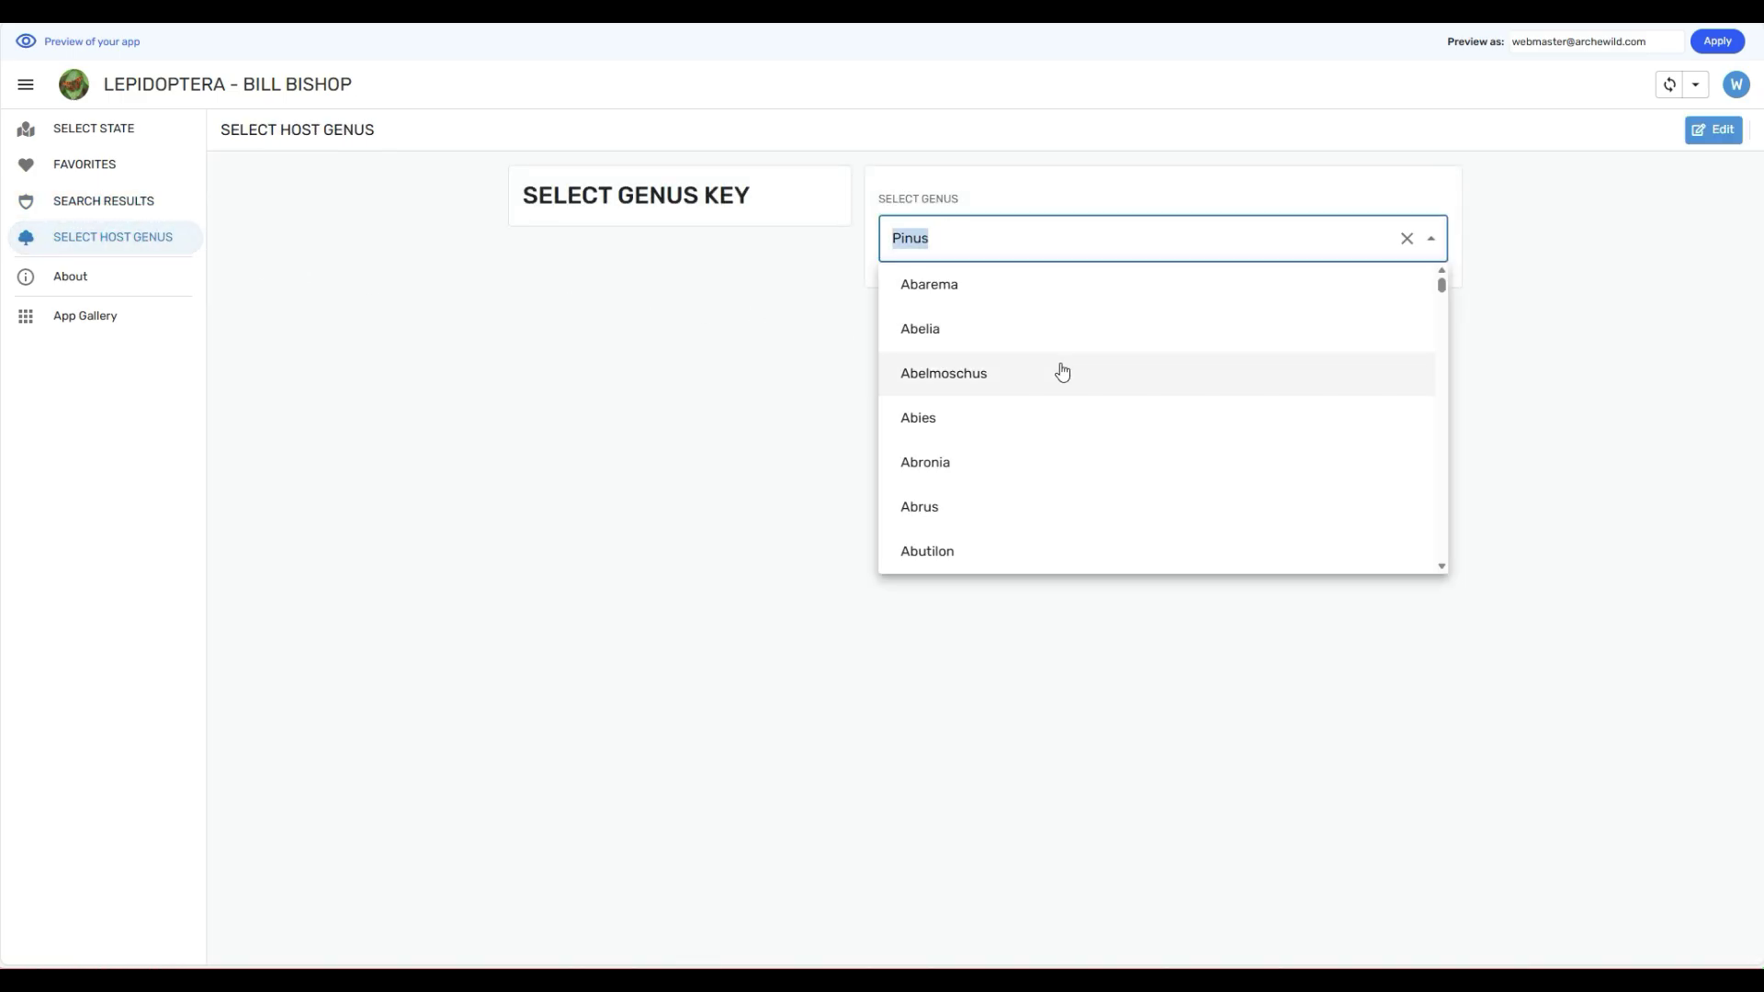
pyautogui.click(1410, 247)
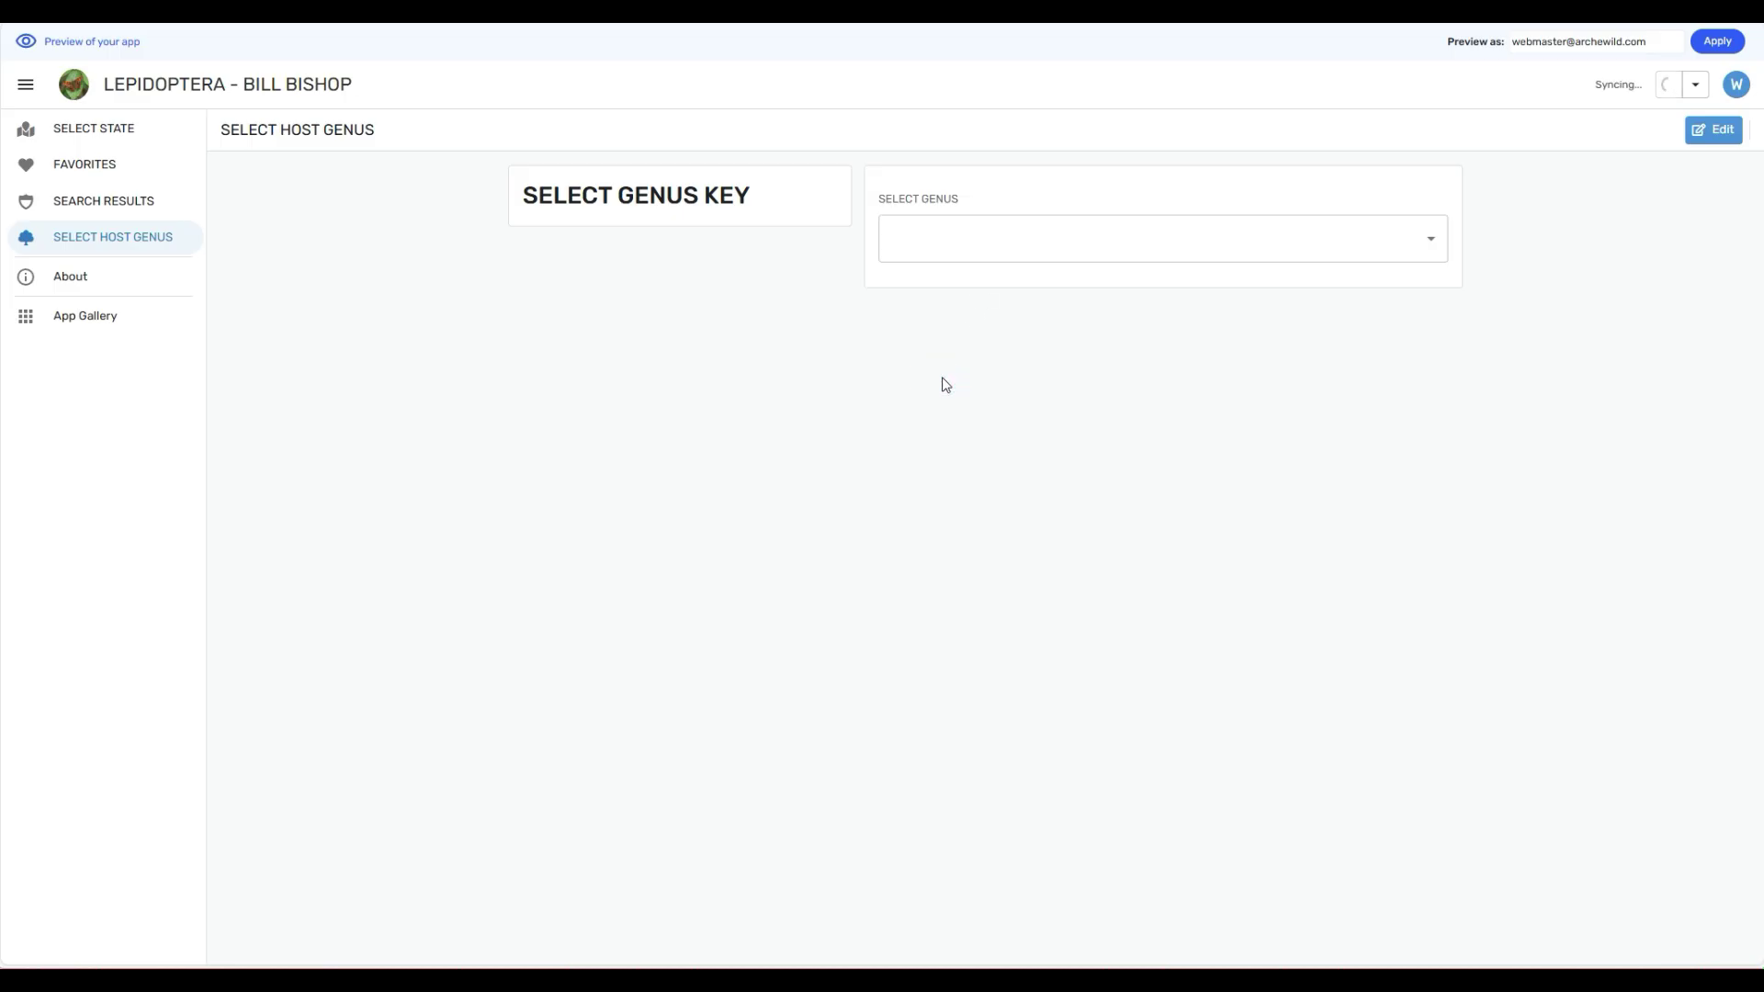
# Browse the search results listed without a host genus filter.
pyautogui.click(70, 201)
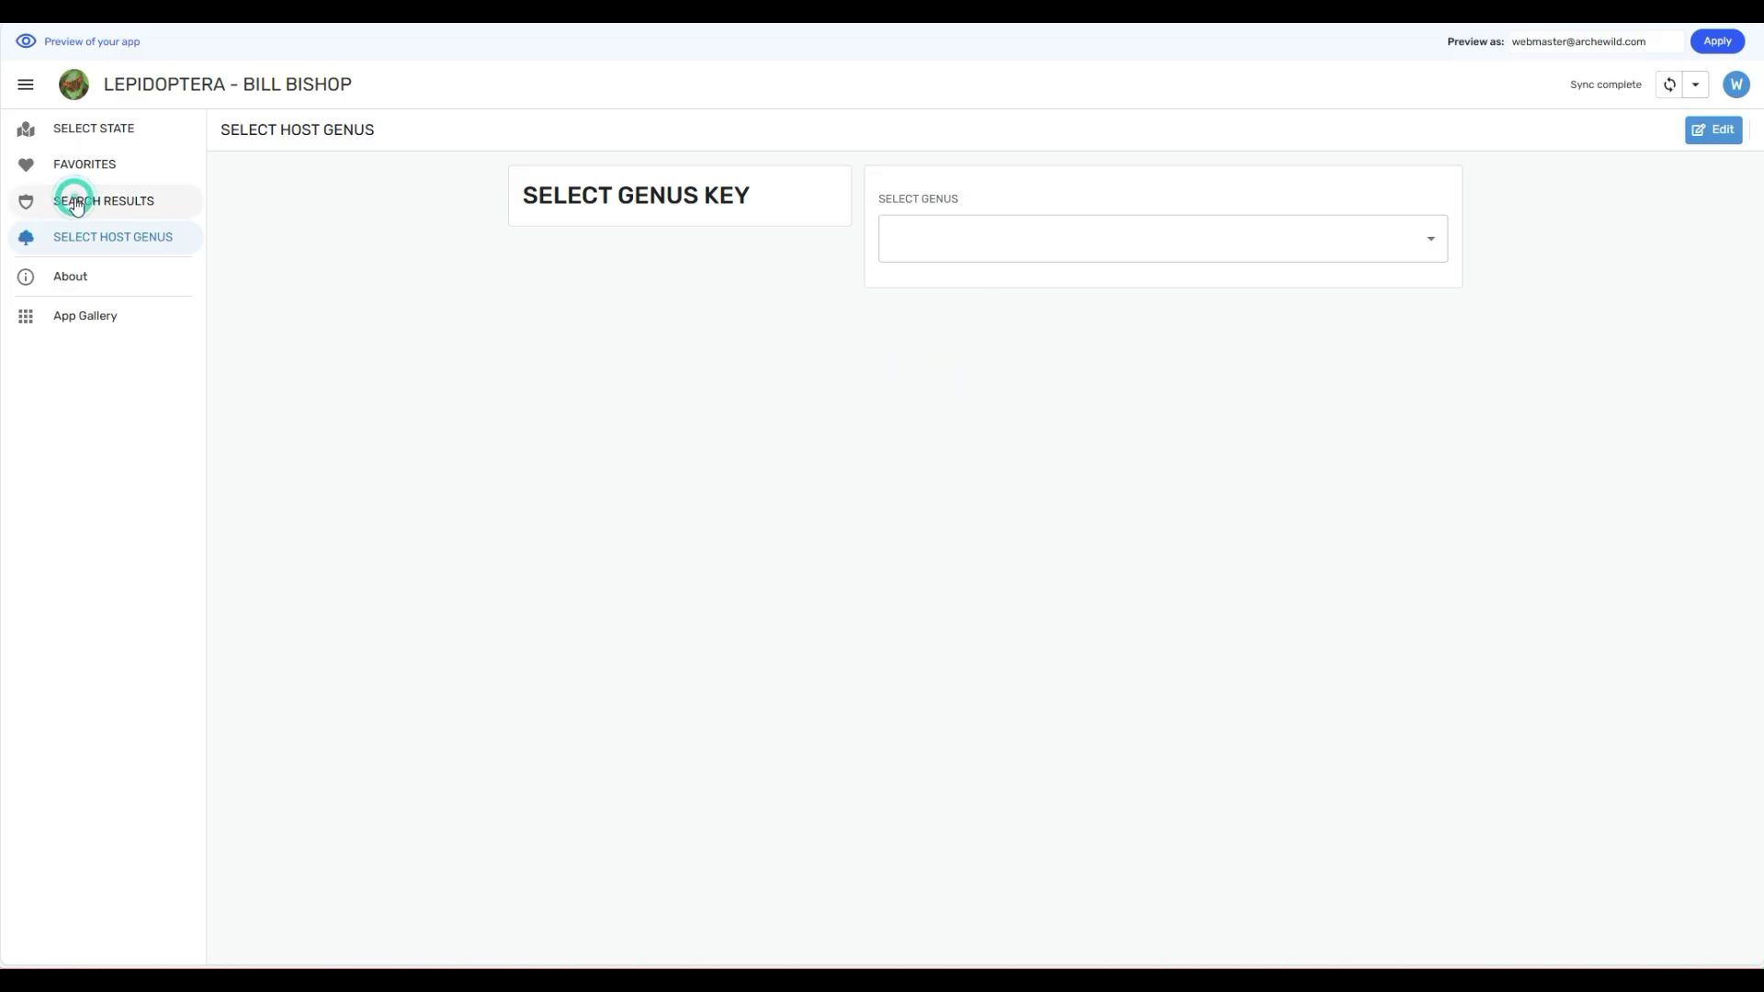
pyautogui.scroll(-15, 800, 391)
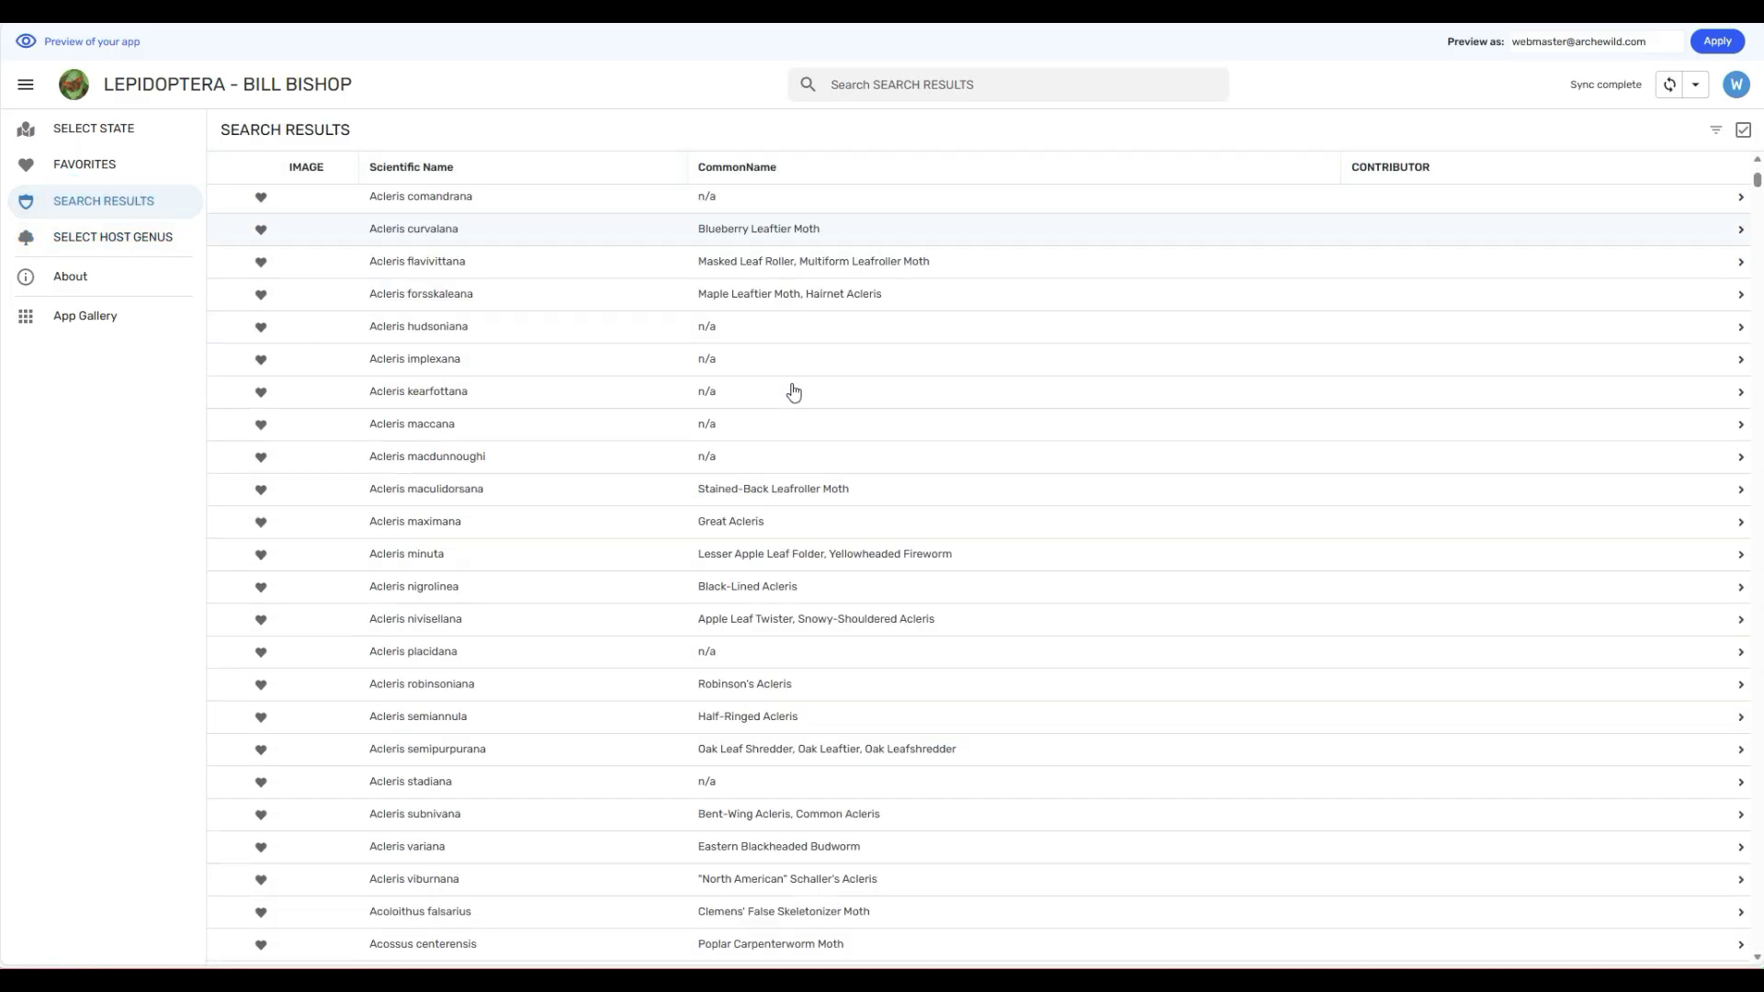
pyautogui.scroll(-20, 792, 394)
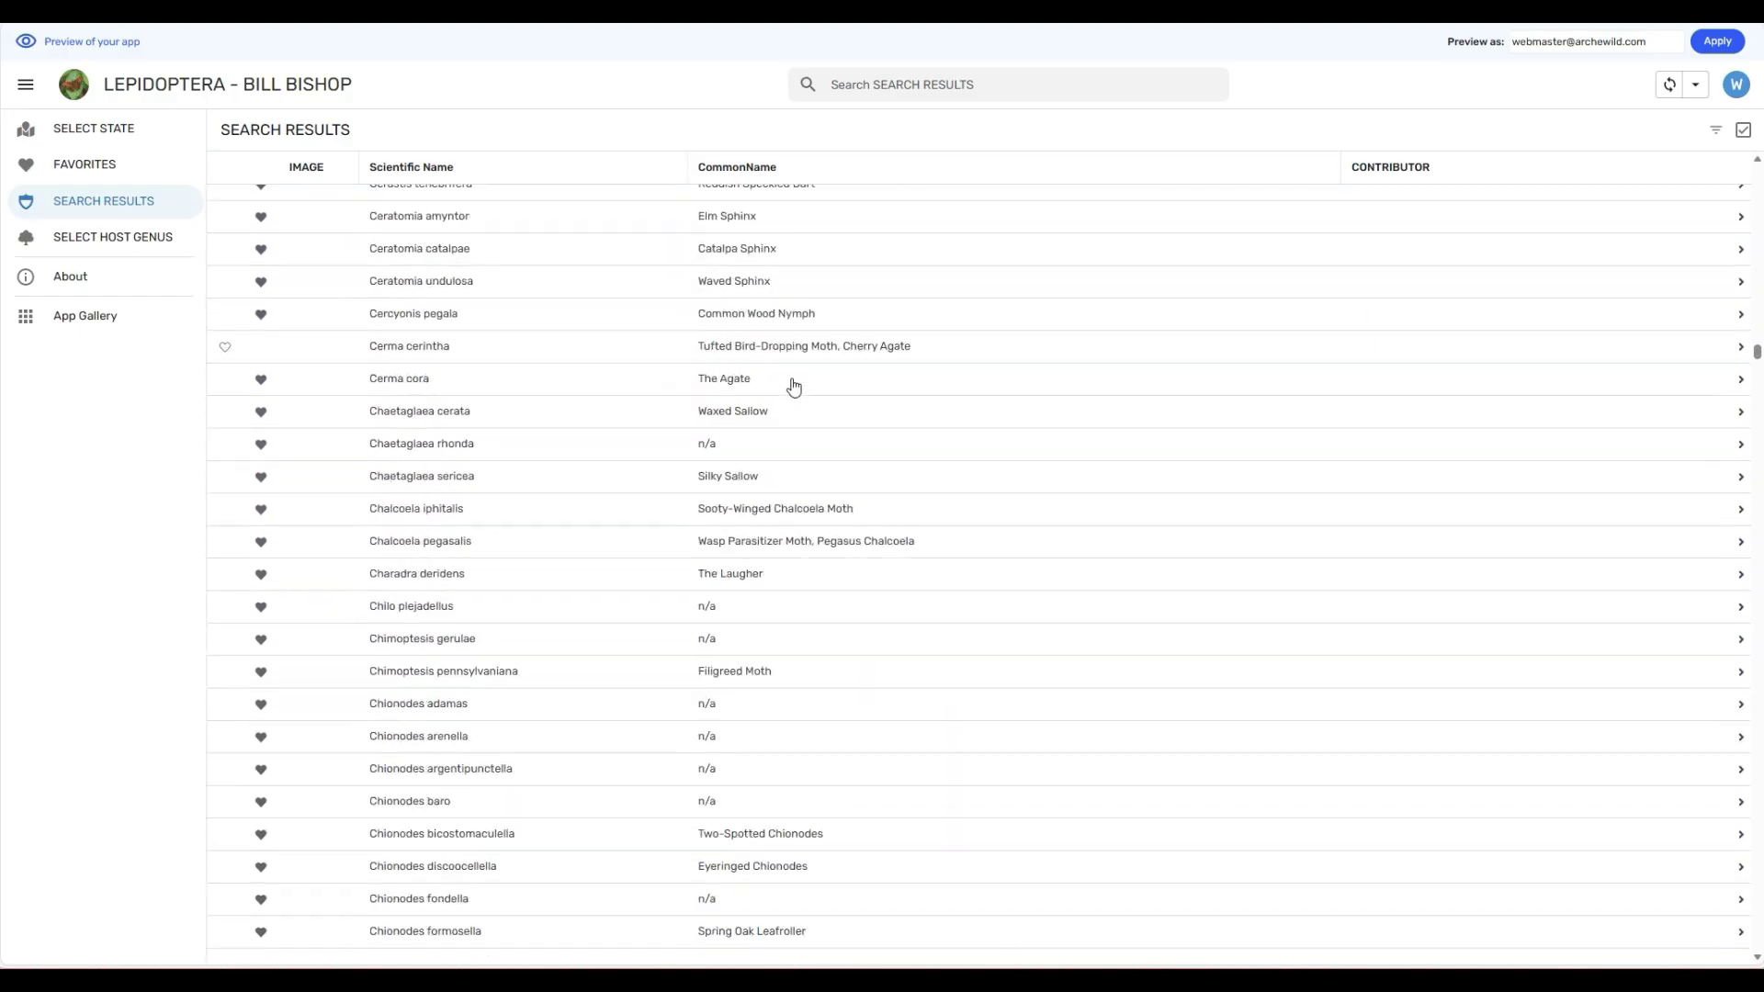
pyautogui.scroll(-20, 794, 386)
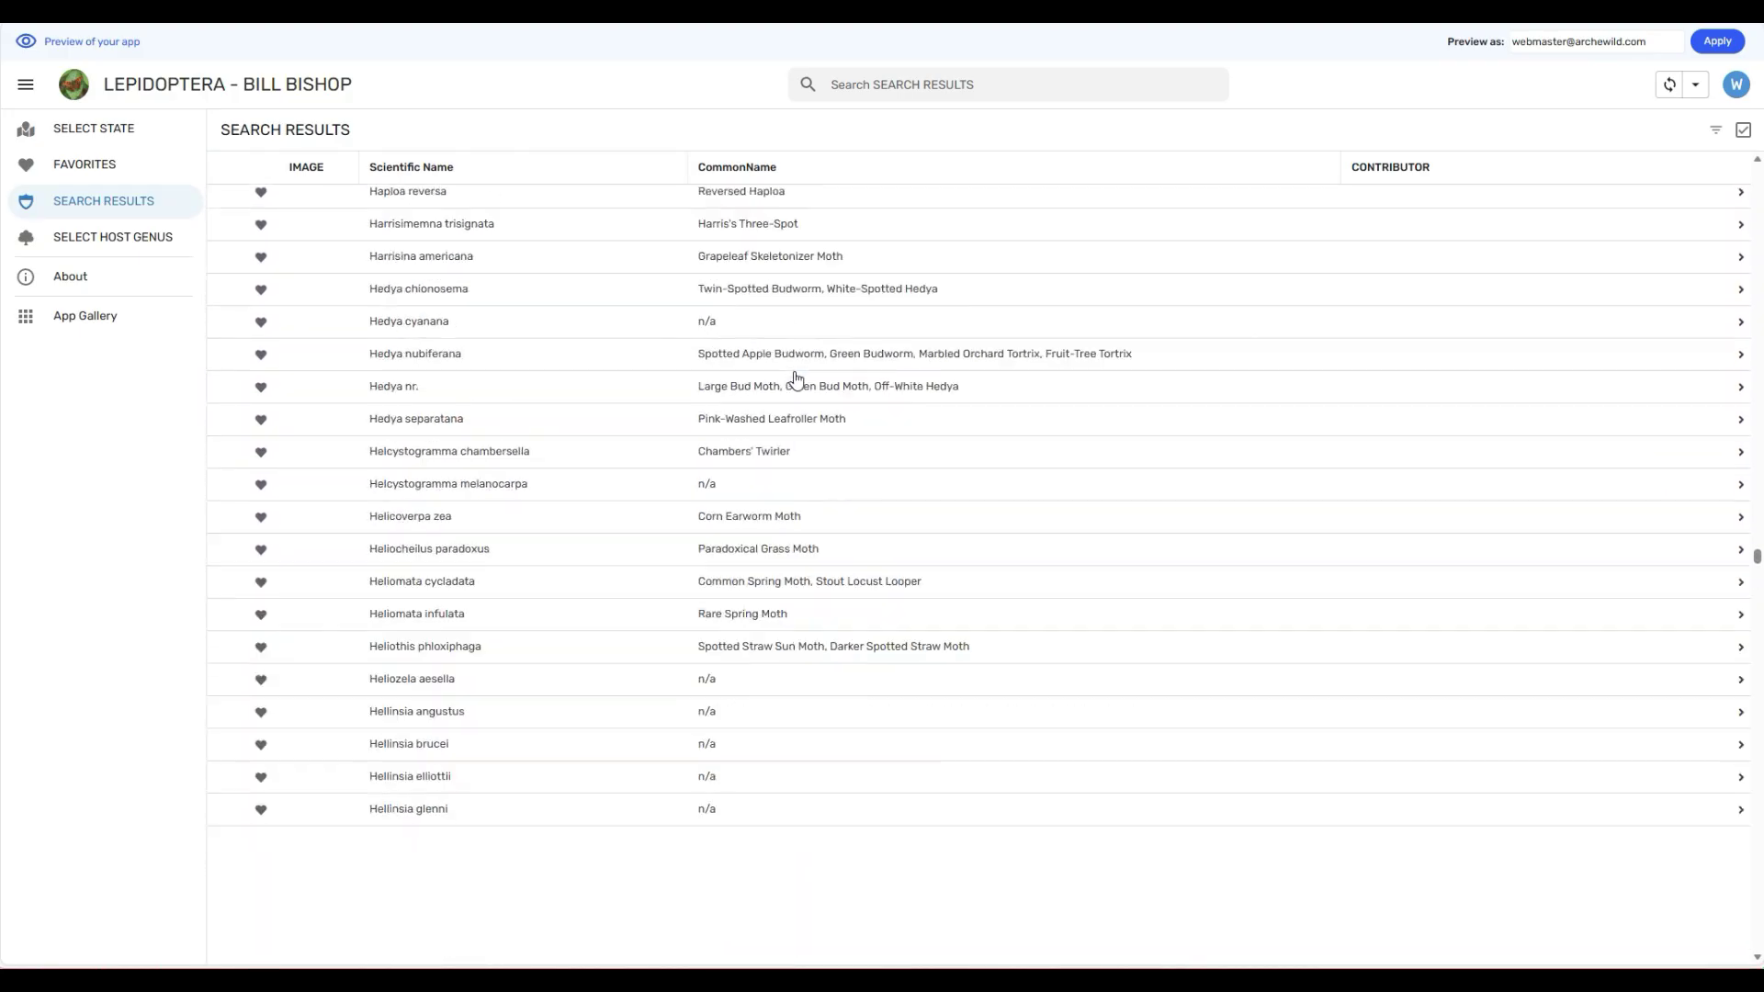
pyautogui.scroll(20, 795, 379)
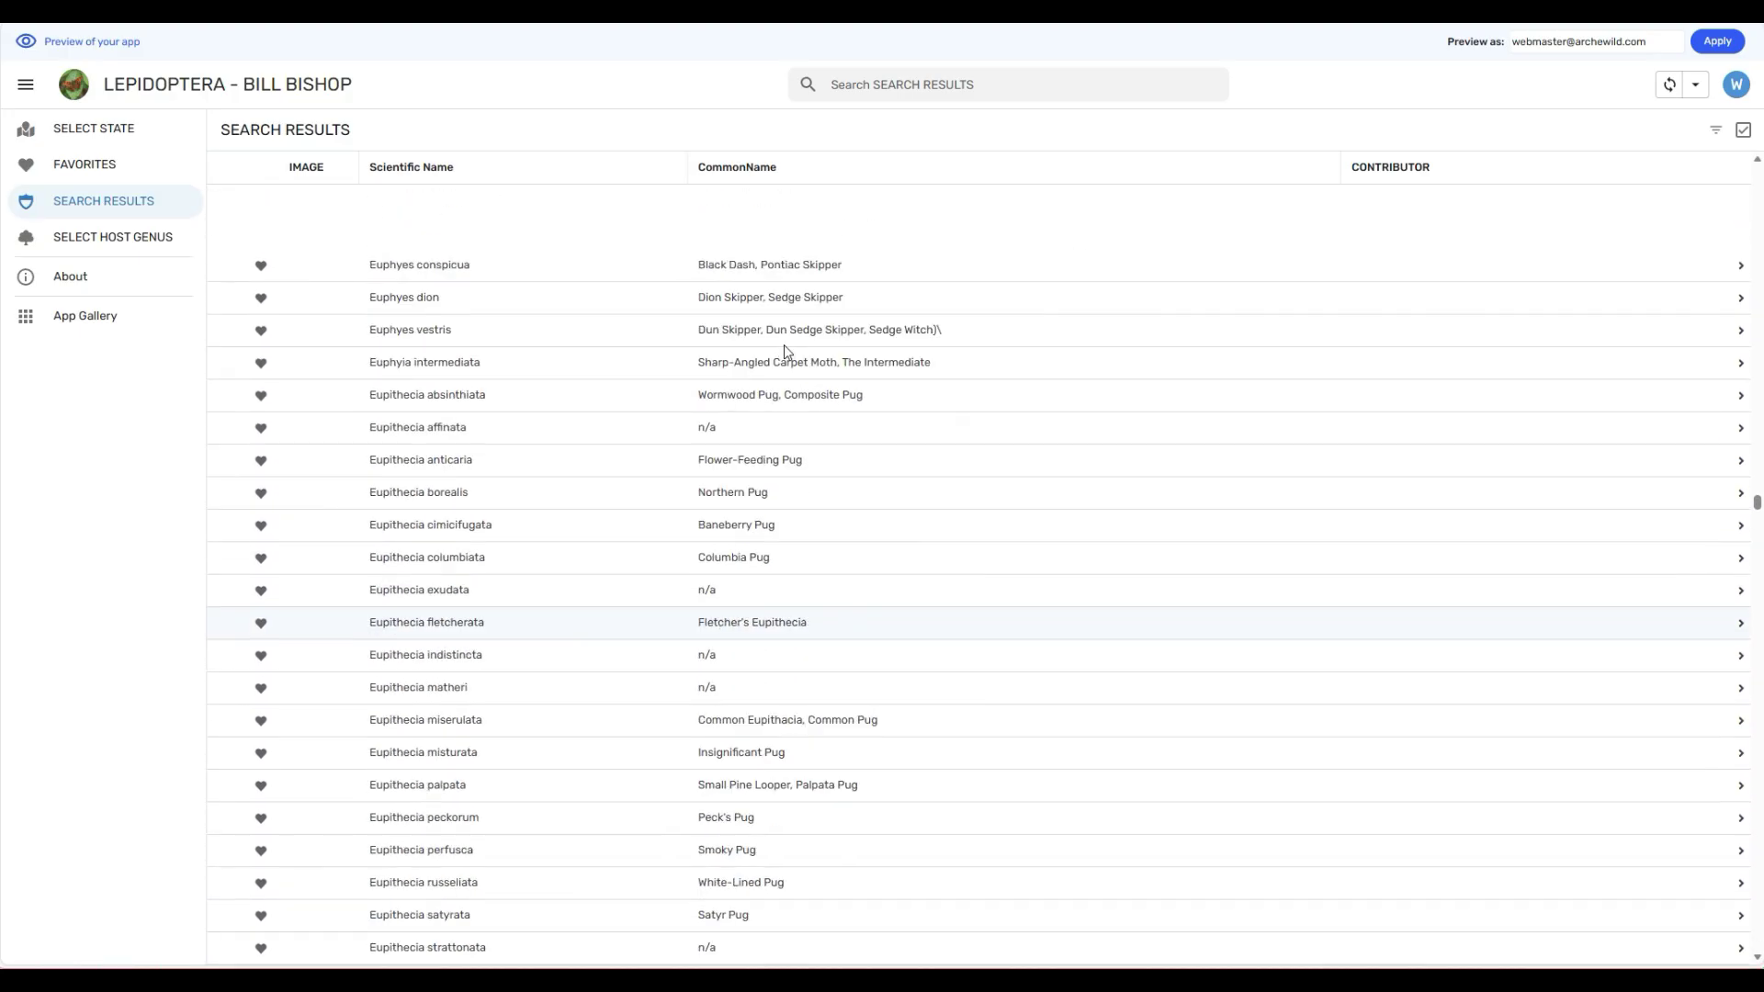
# Return to the start of the search results and add Acasis viridata to the favorites.
pyautogui.moveTo(1757, 431); pyautogui.dragTo(1757, 177)
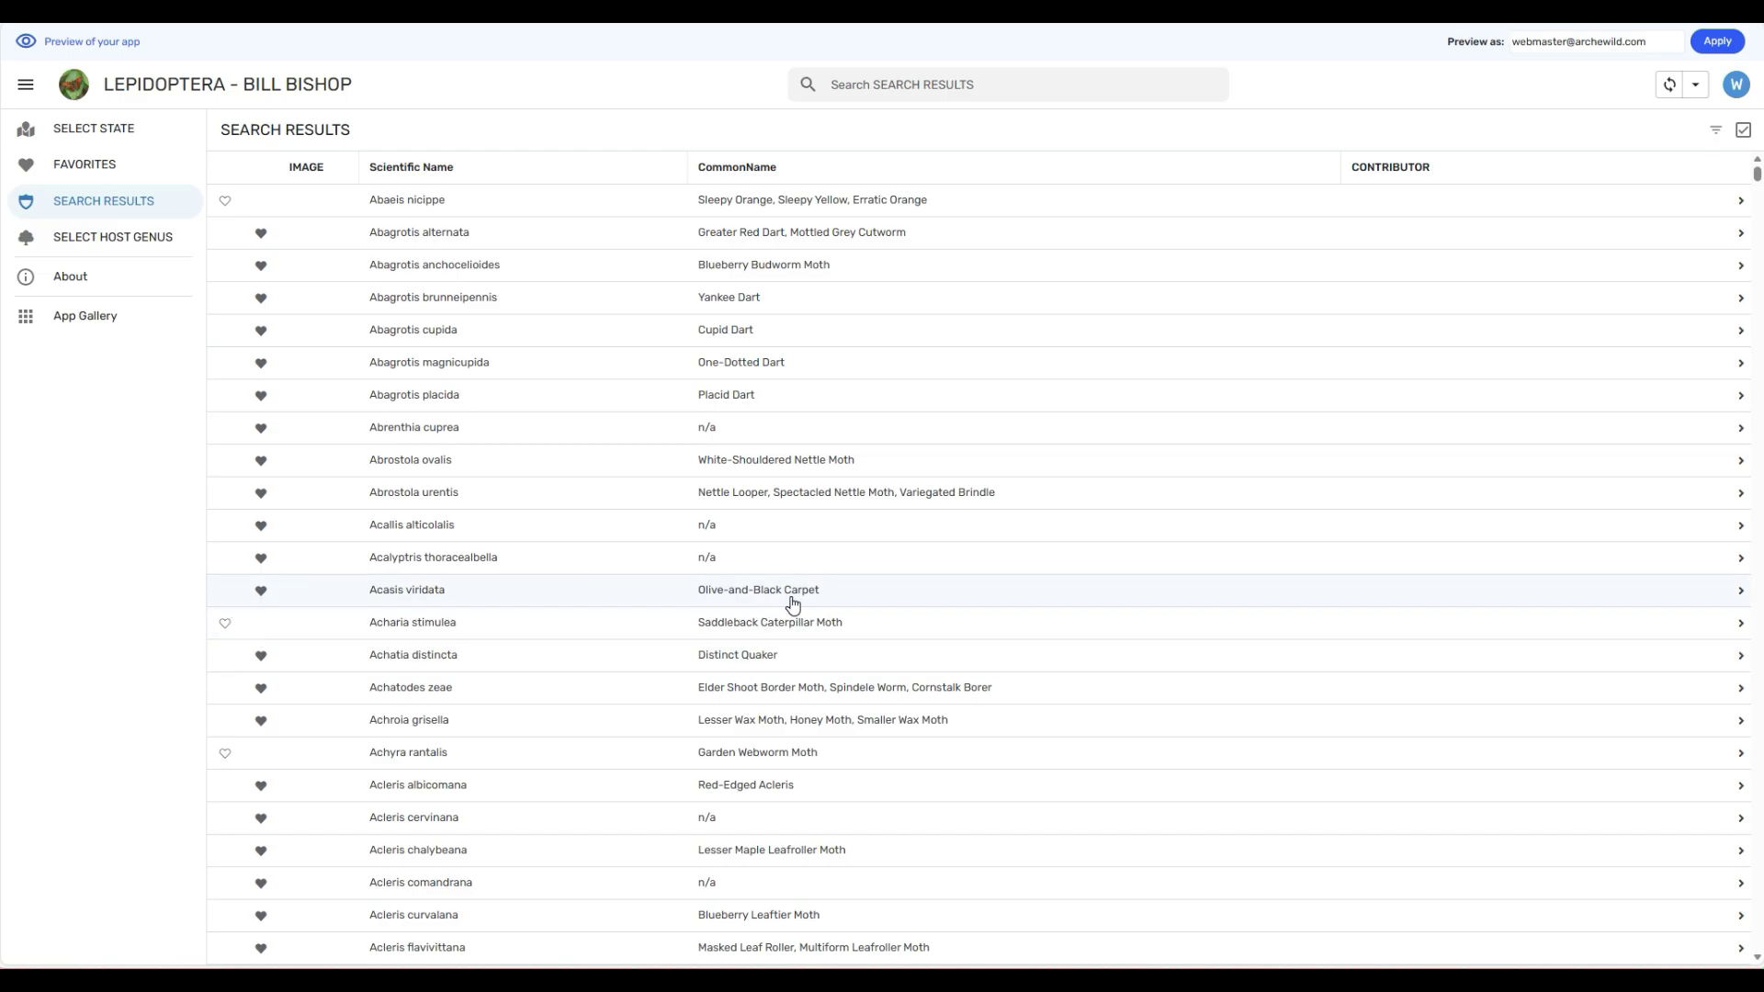
pyautogui.click(261, 592)
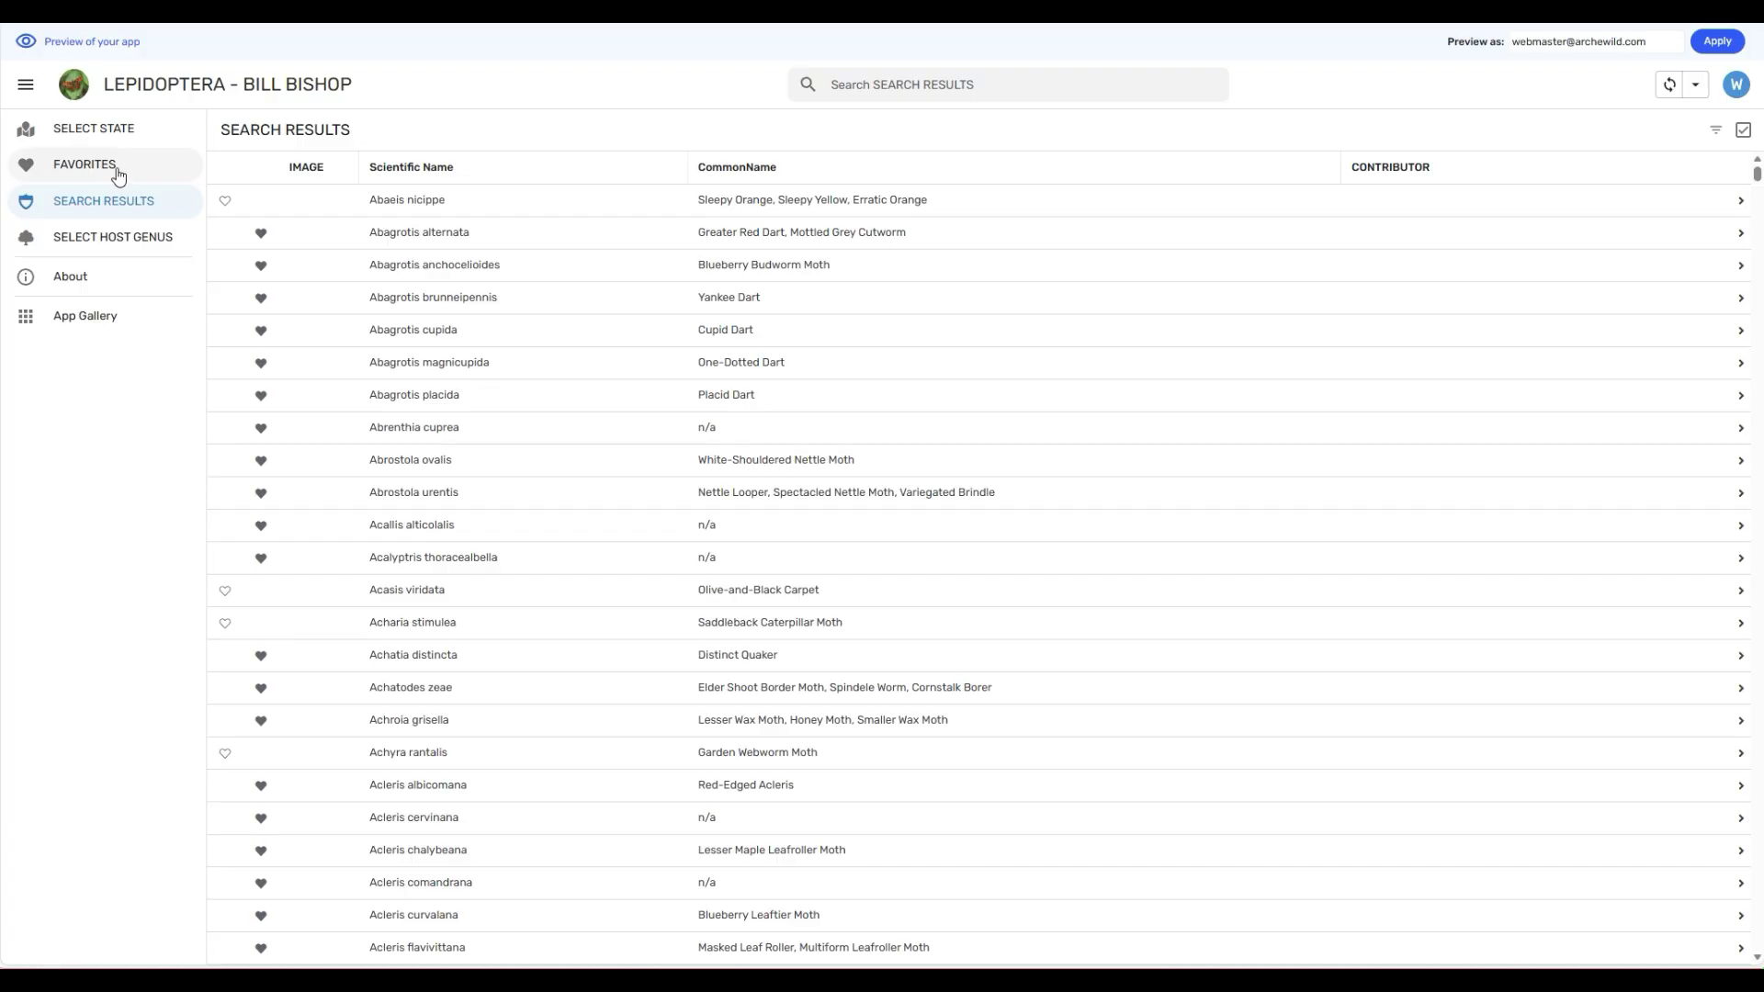
# Open the favorites list and search it for DANA.
pyautogui.scroll(-15, 432, 476)
pyautogui.scroll(15, 437, 474)
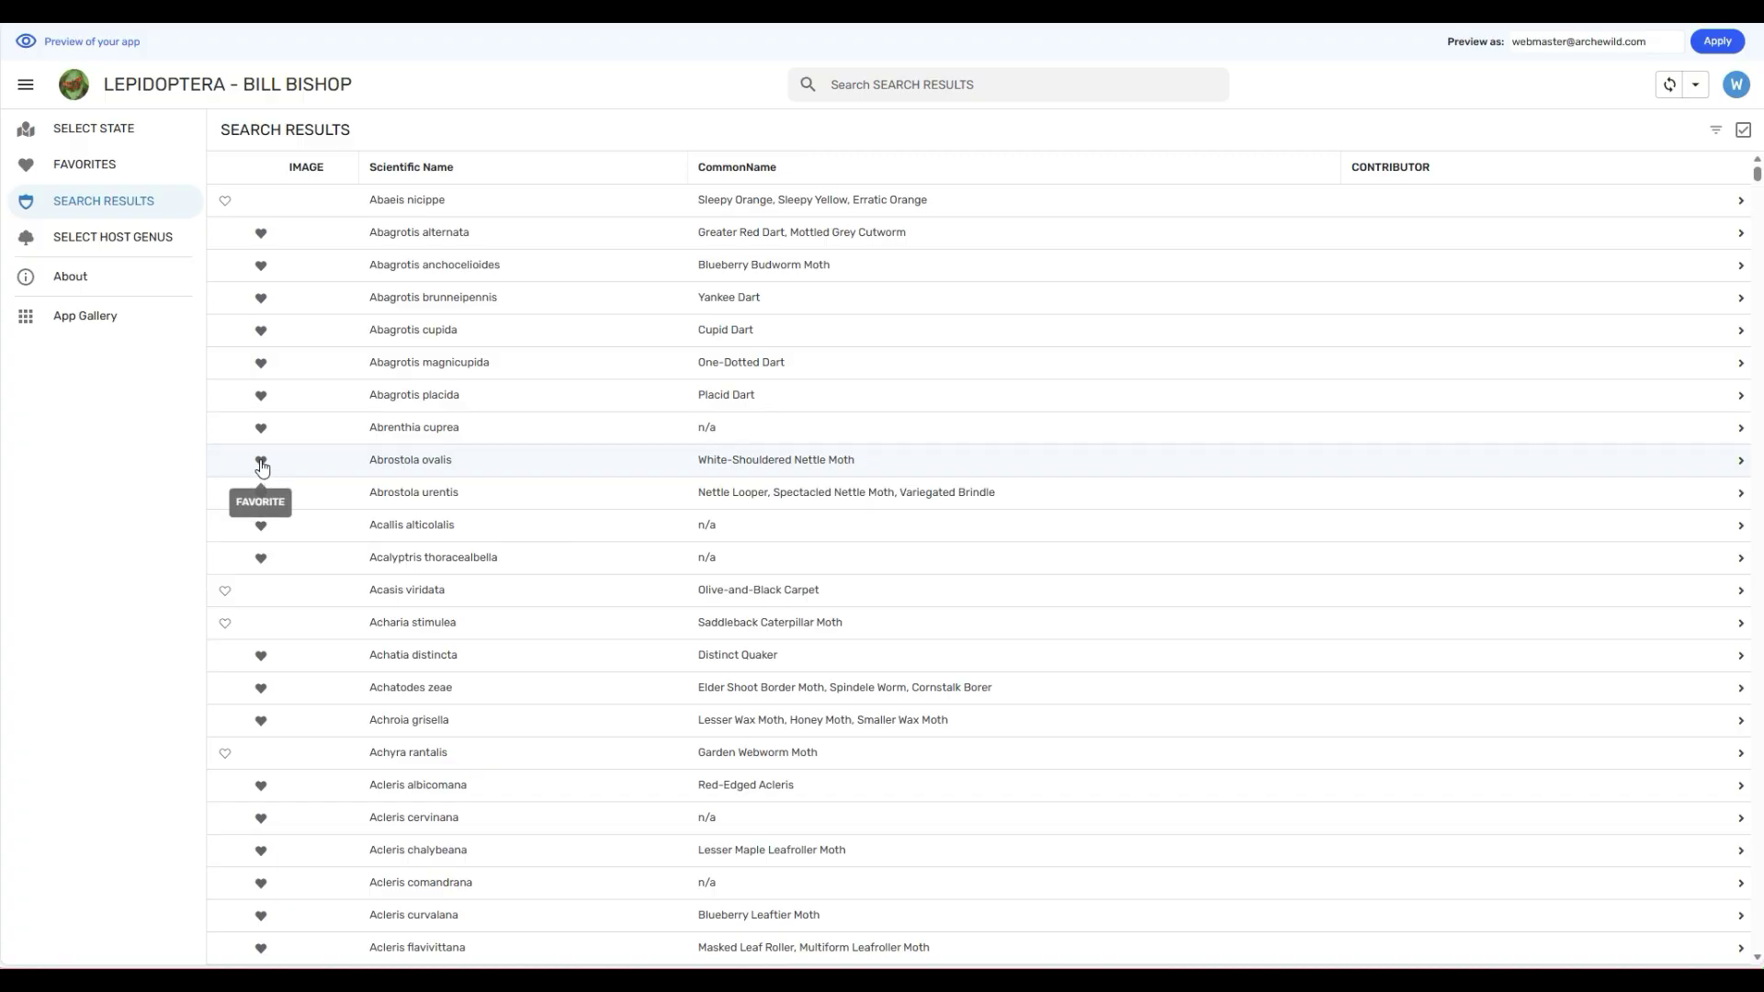
pyautogui.click(98, 173)
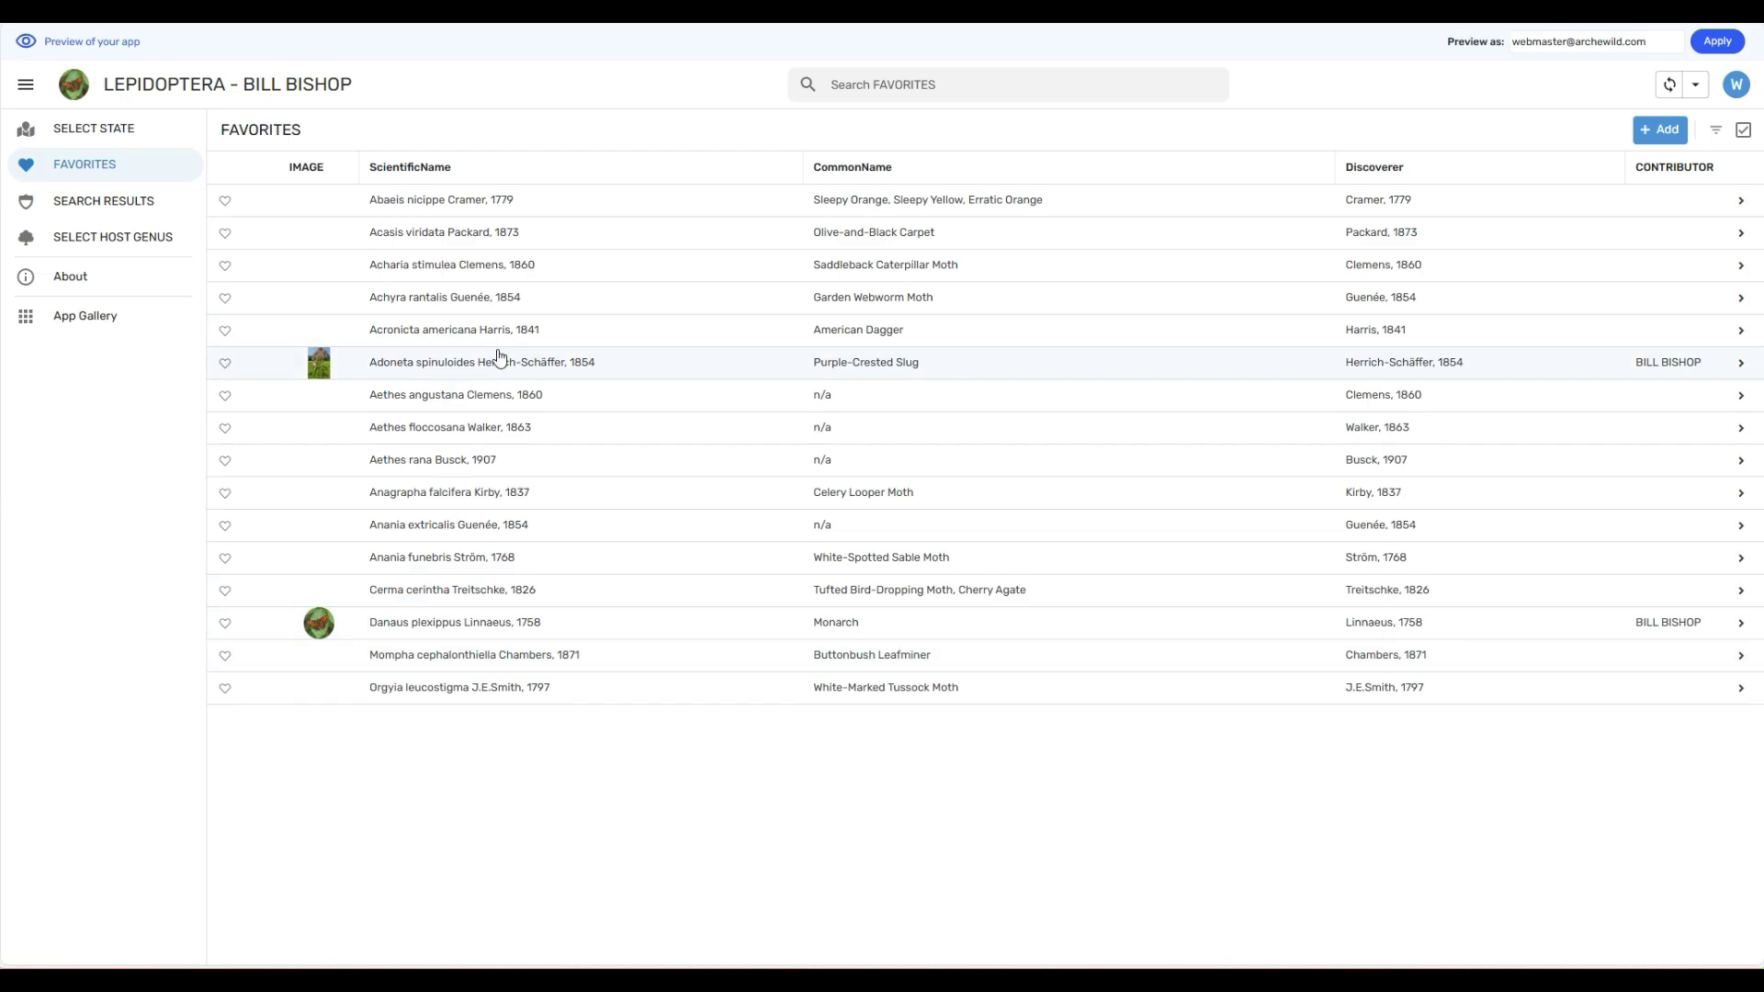
pyautogui.click(876, 82)
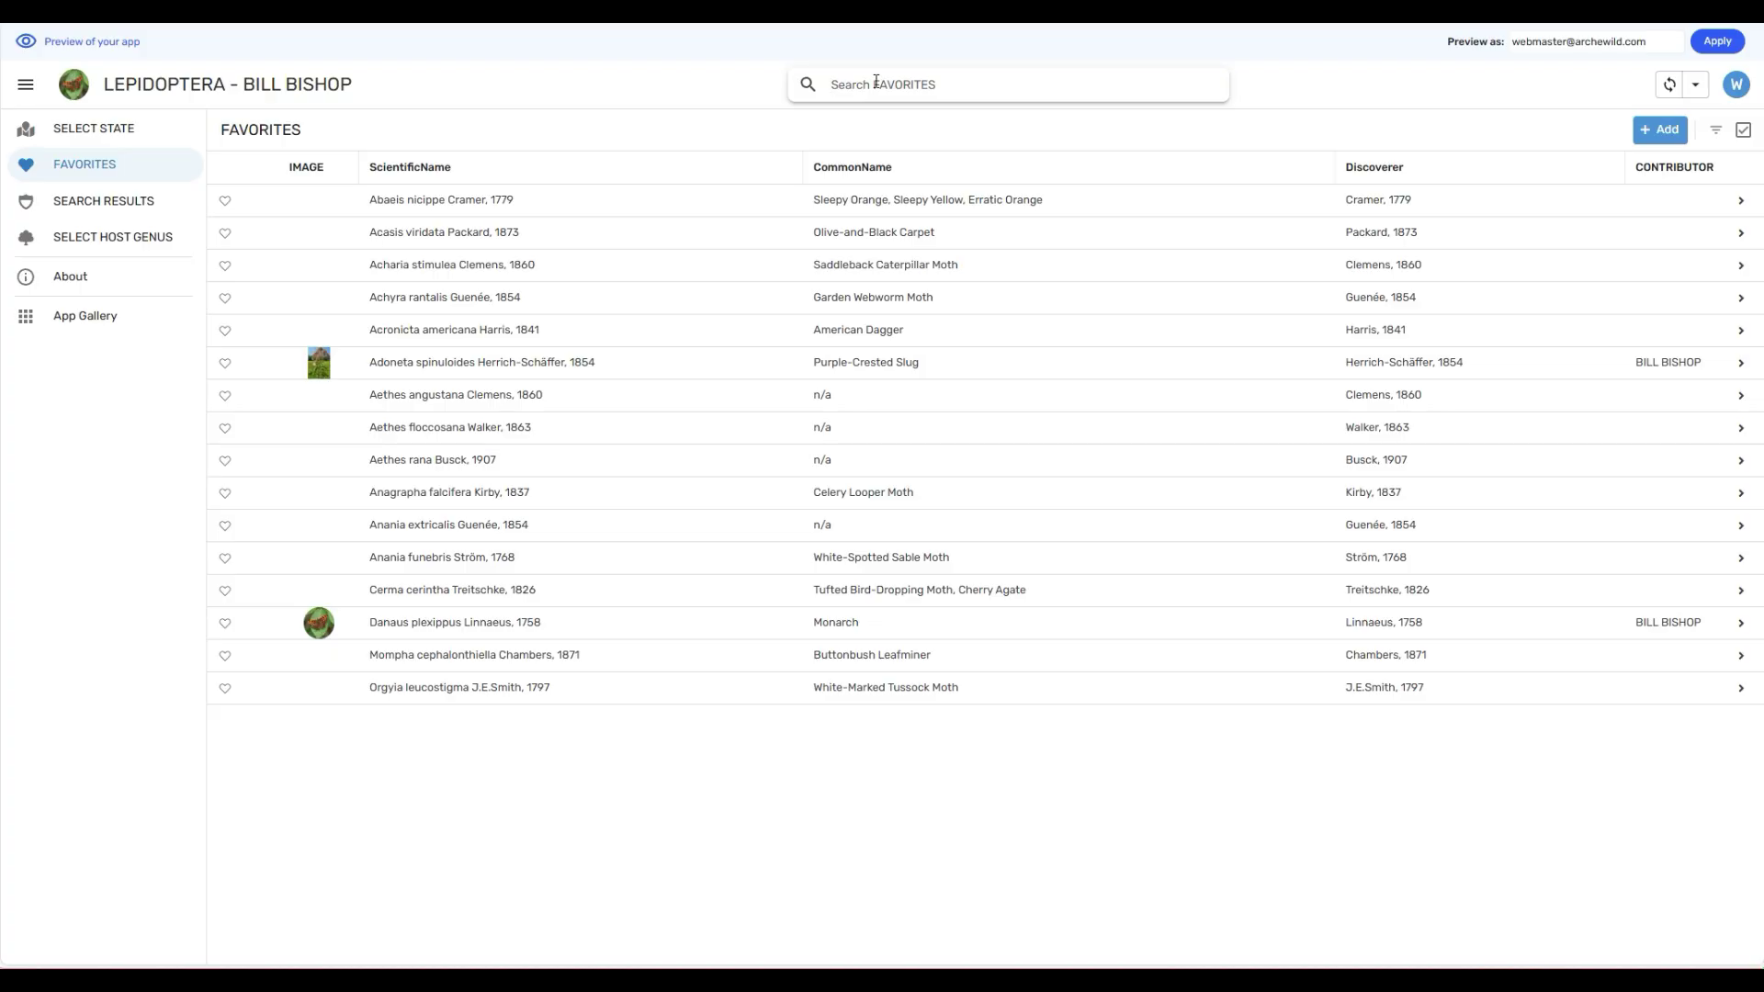
pyautogui.write('N')
pyautogui.press('BackSpace')
pyautogui.write('DANA')
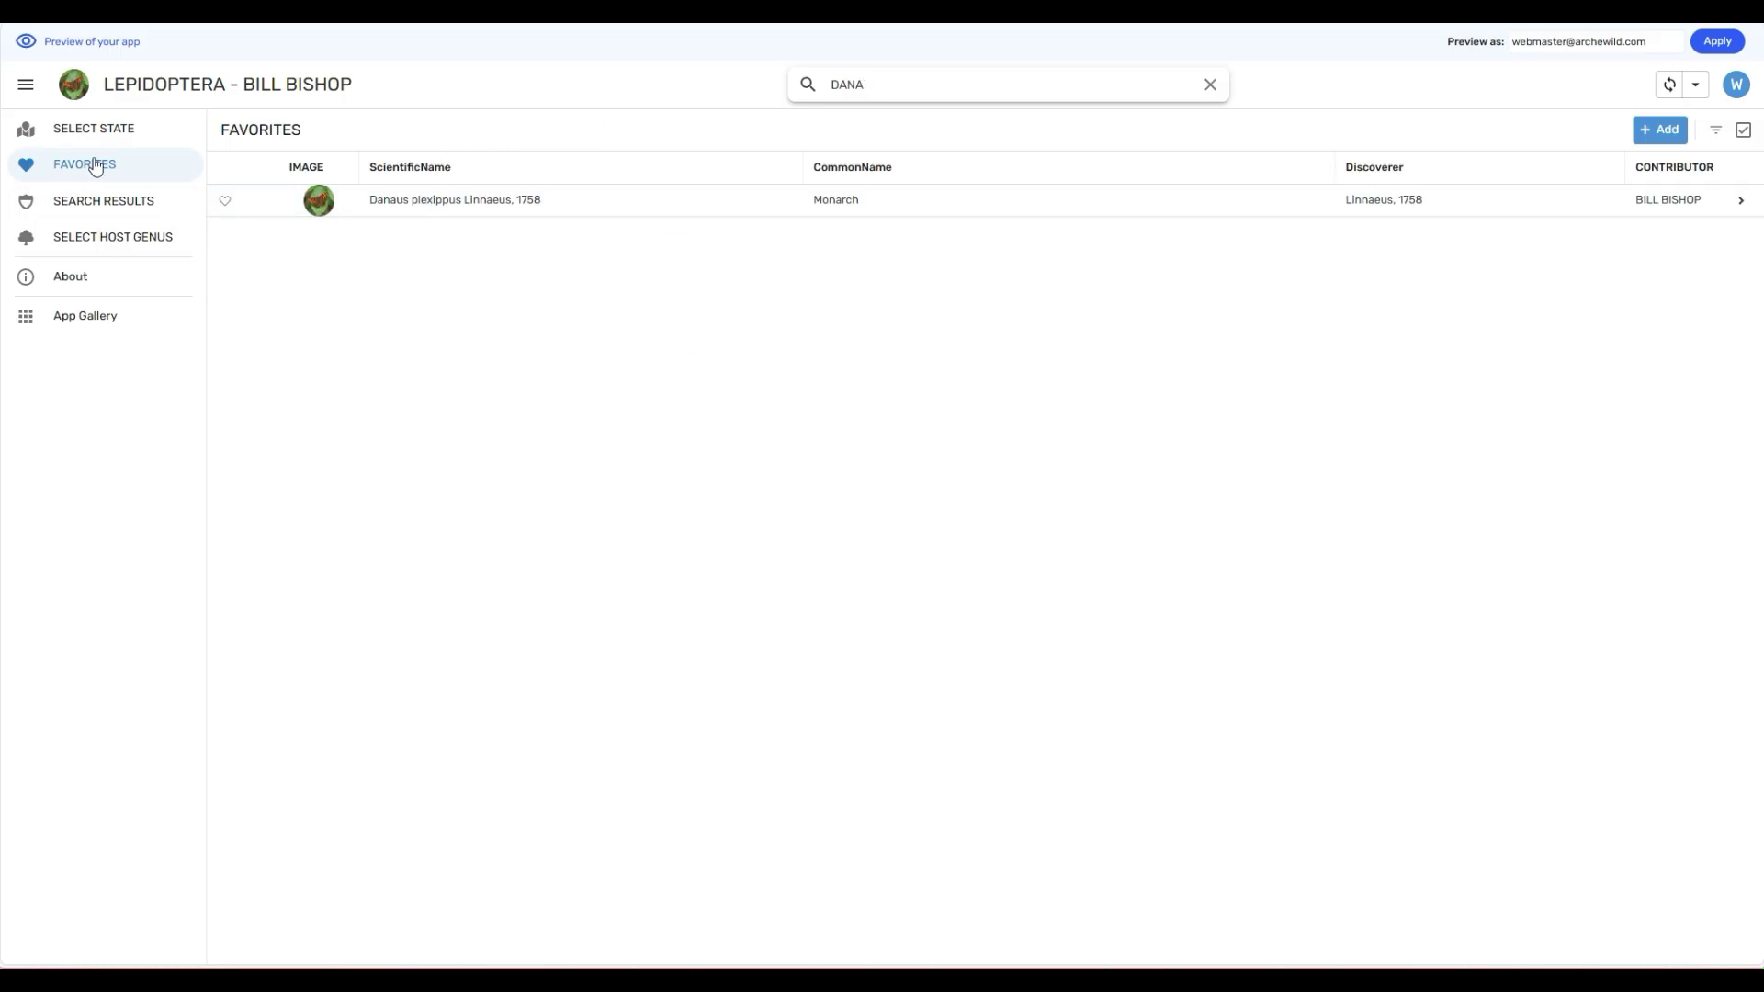
# Search the full species search results for DANA.
pyautogui.click(90, 204)
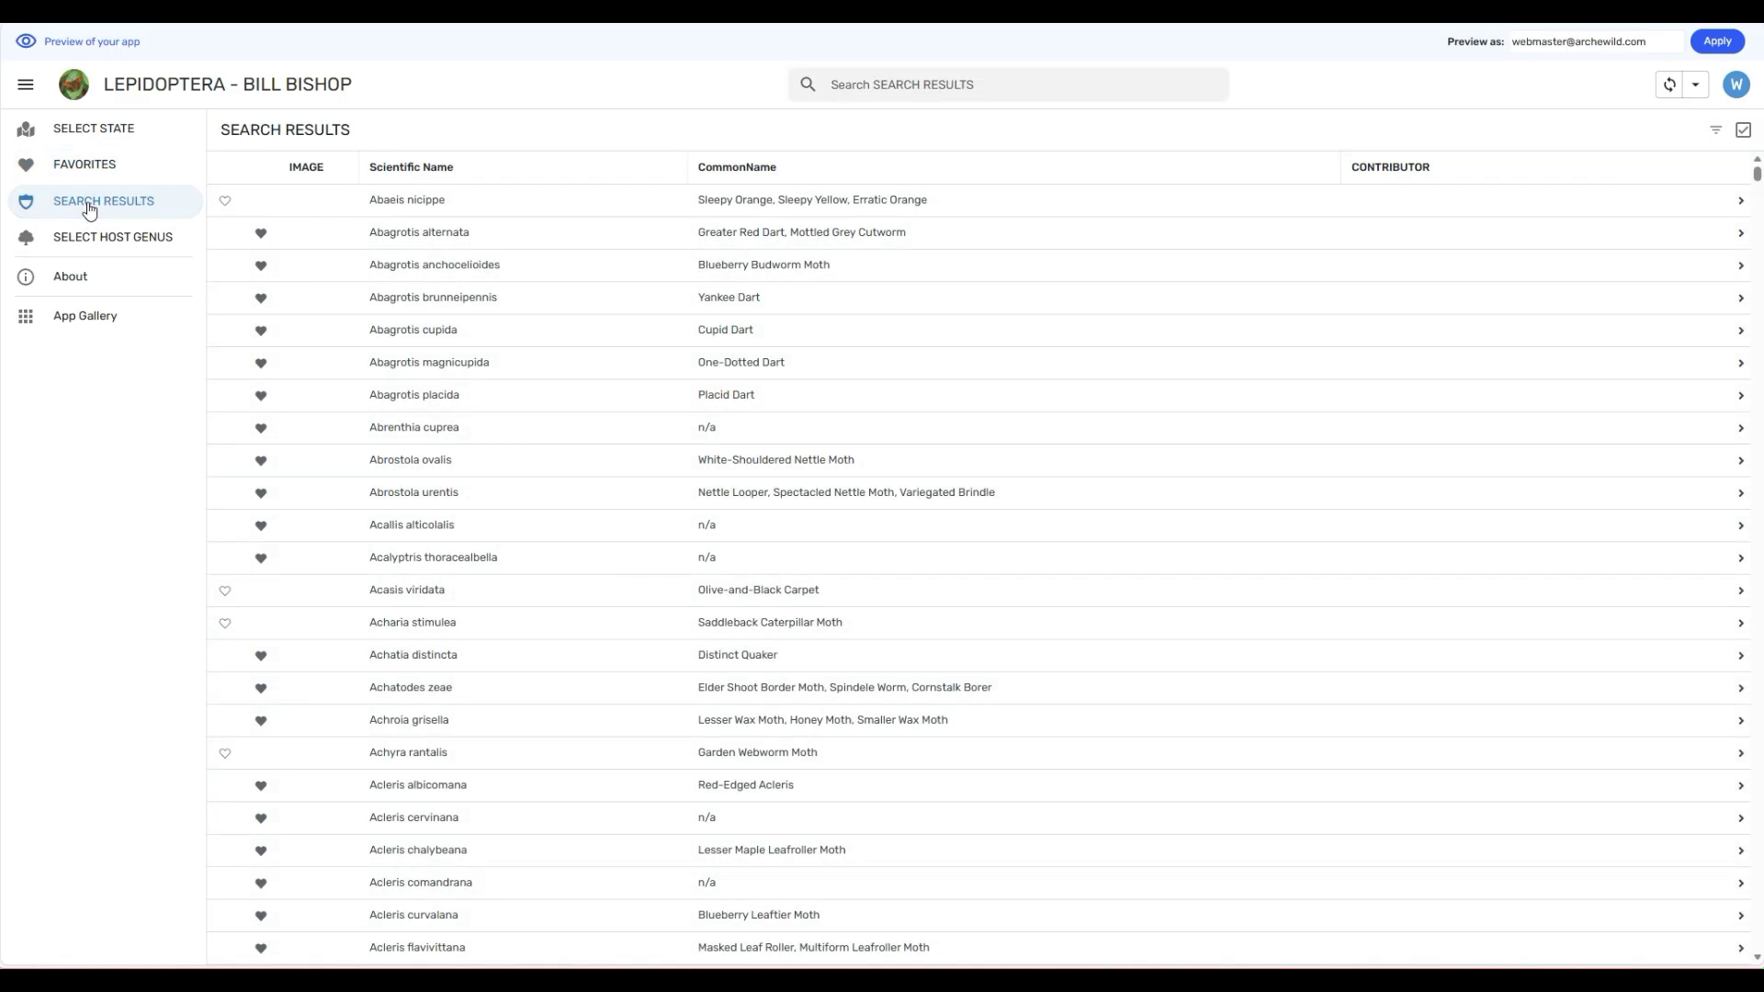
pyautogui.click(890, 84)
pyautogui.write('D')
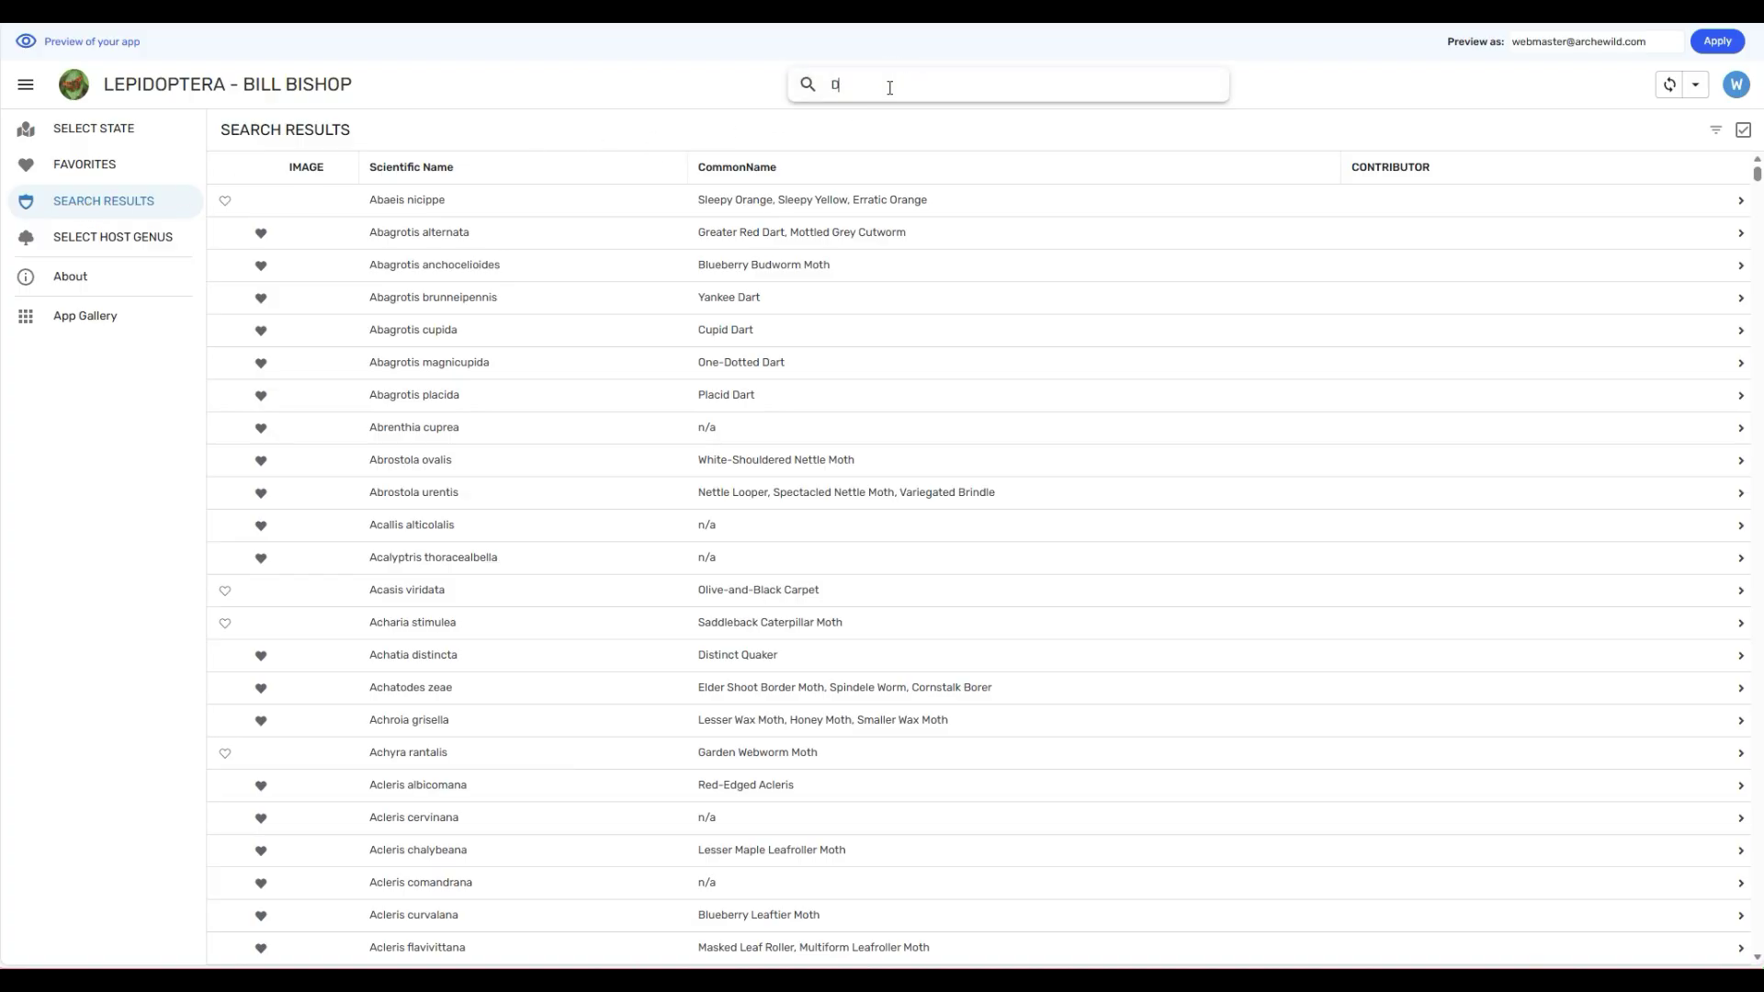
pyautogui.write('ANA')
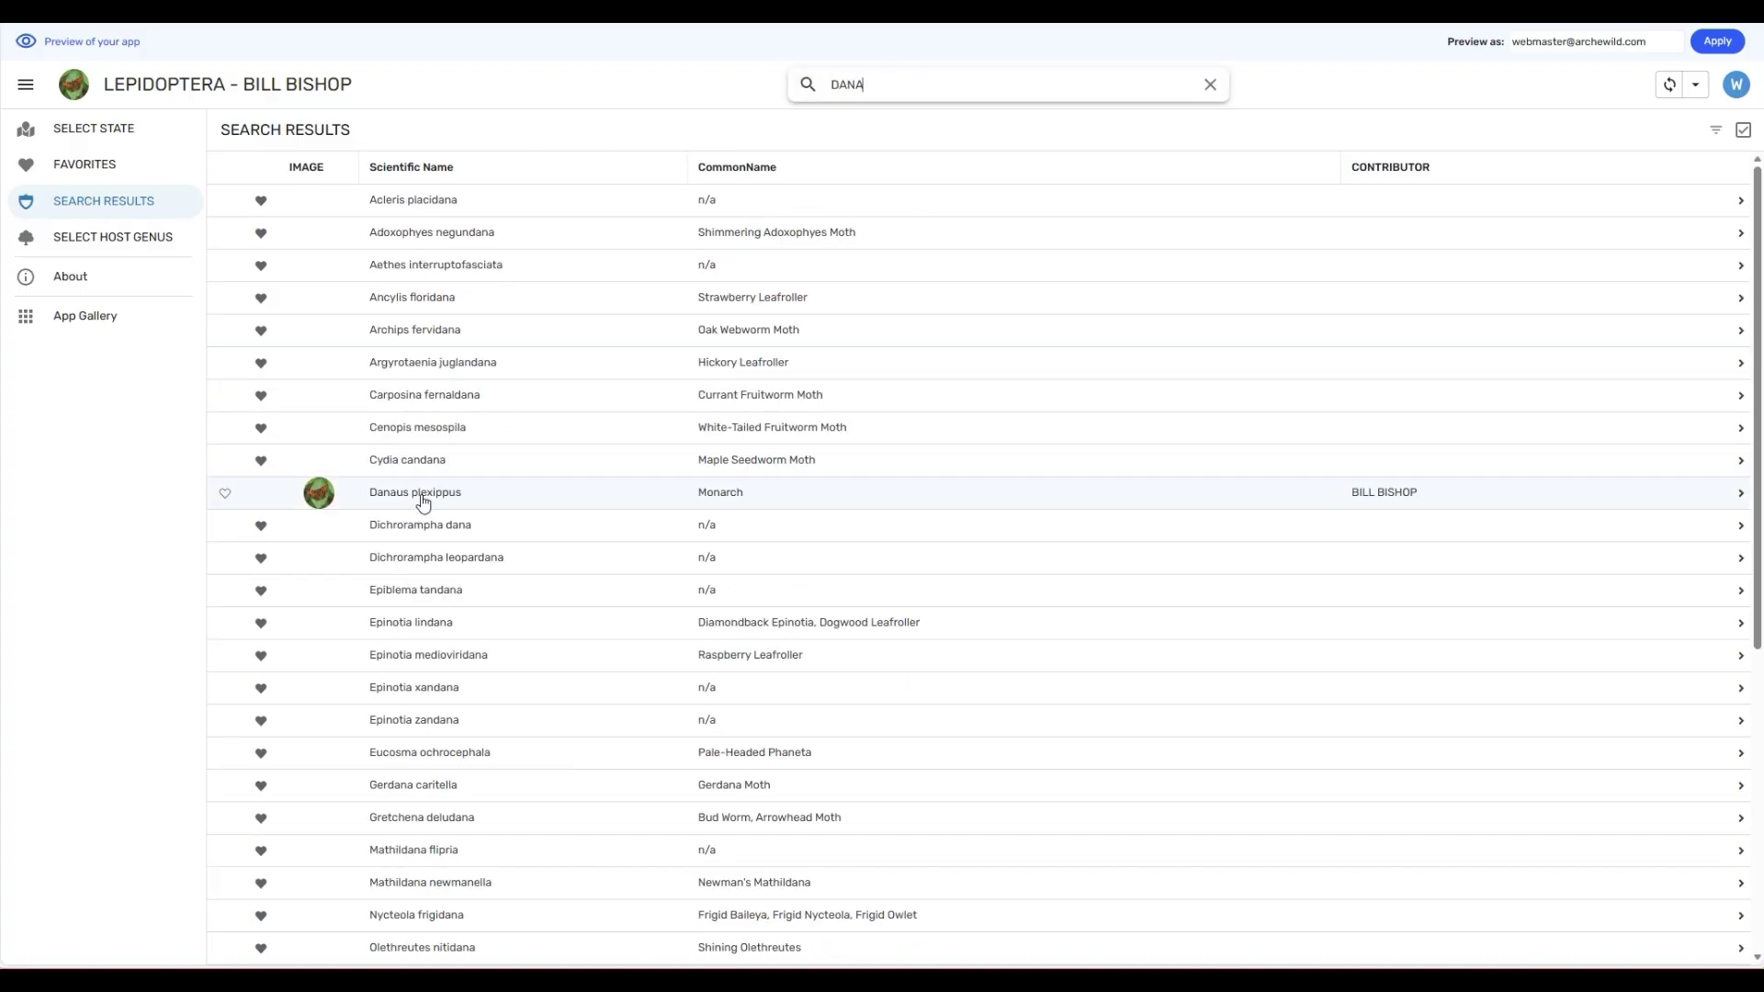
# Examine the full details of the Danaus plexippus entry in the favorites, and close the entry without saving.
pyautogui.click(85, 165)
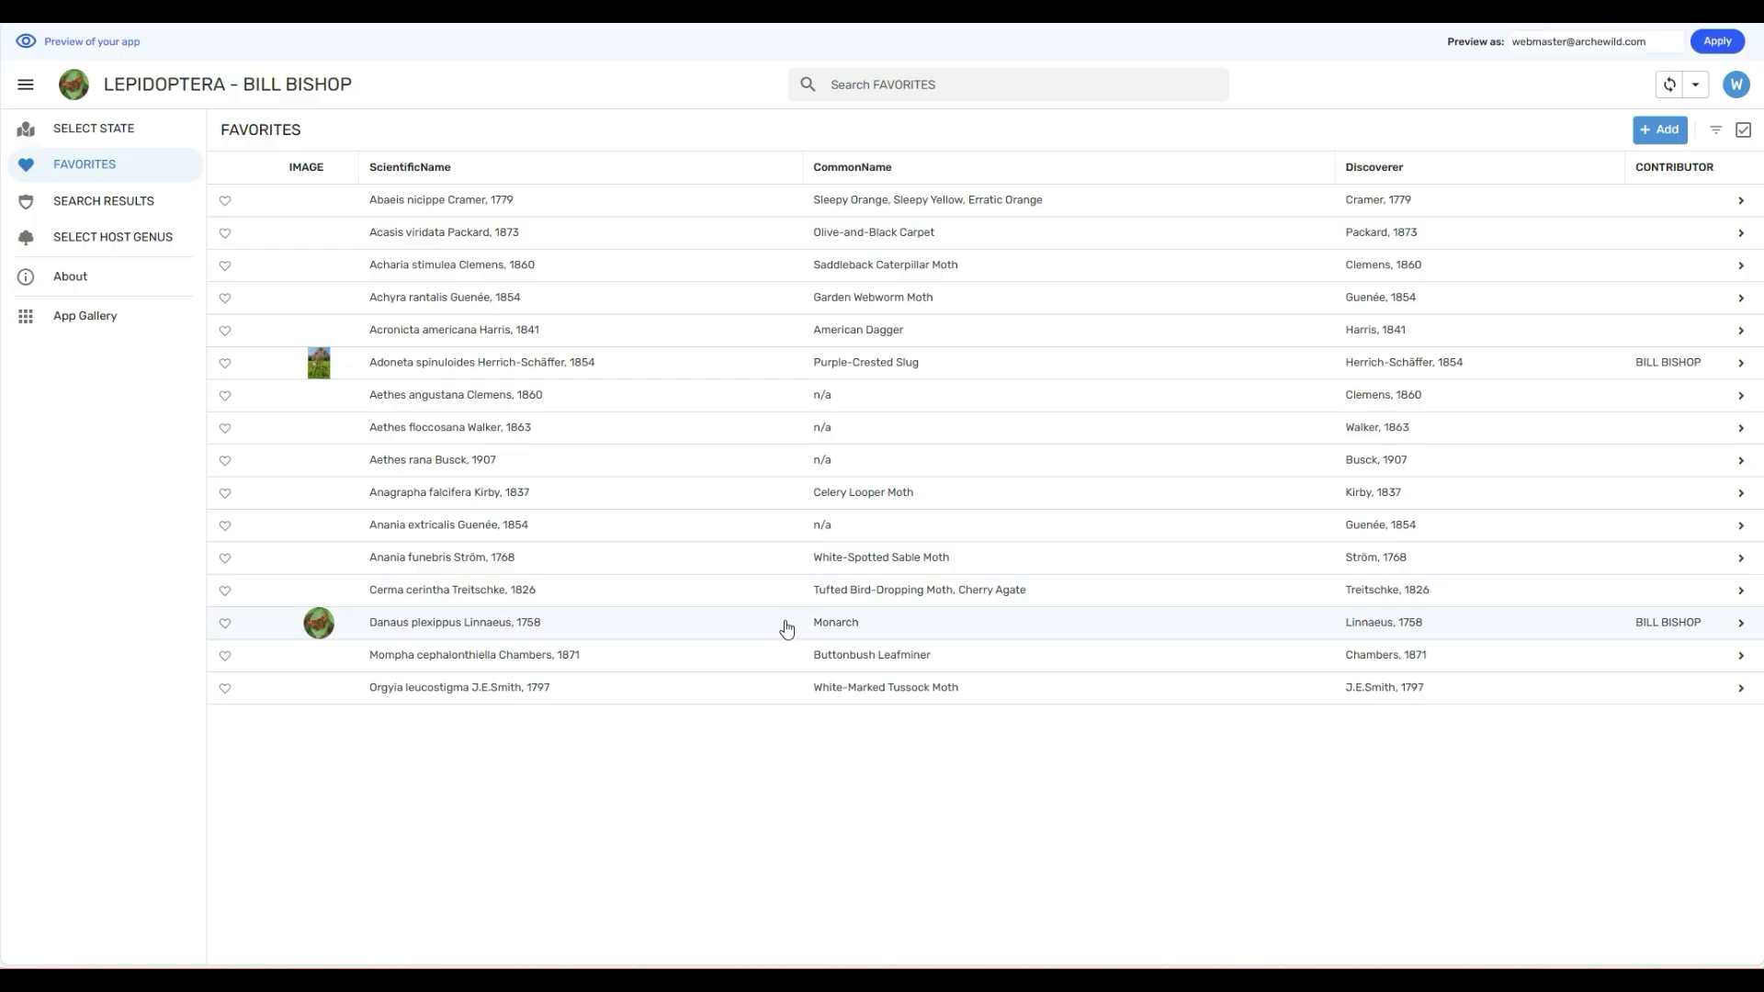
pyautogui.click(472, 624)
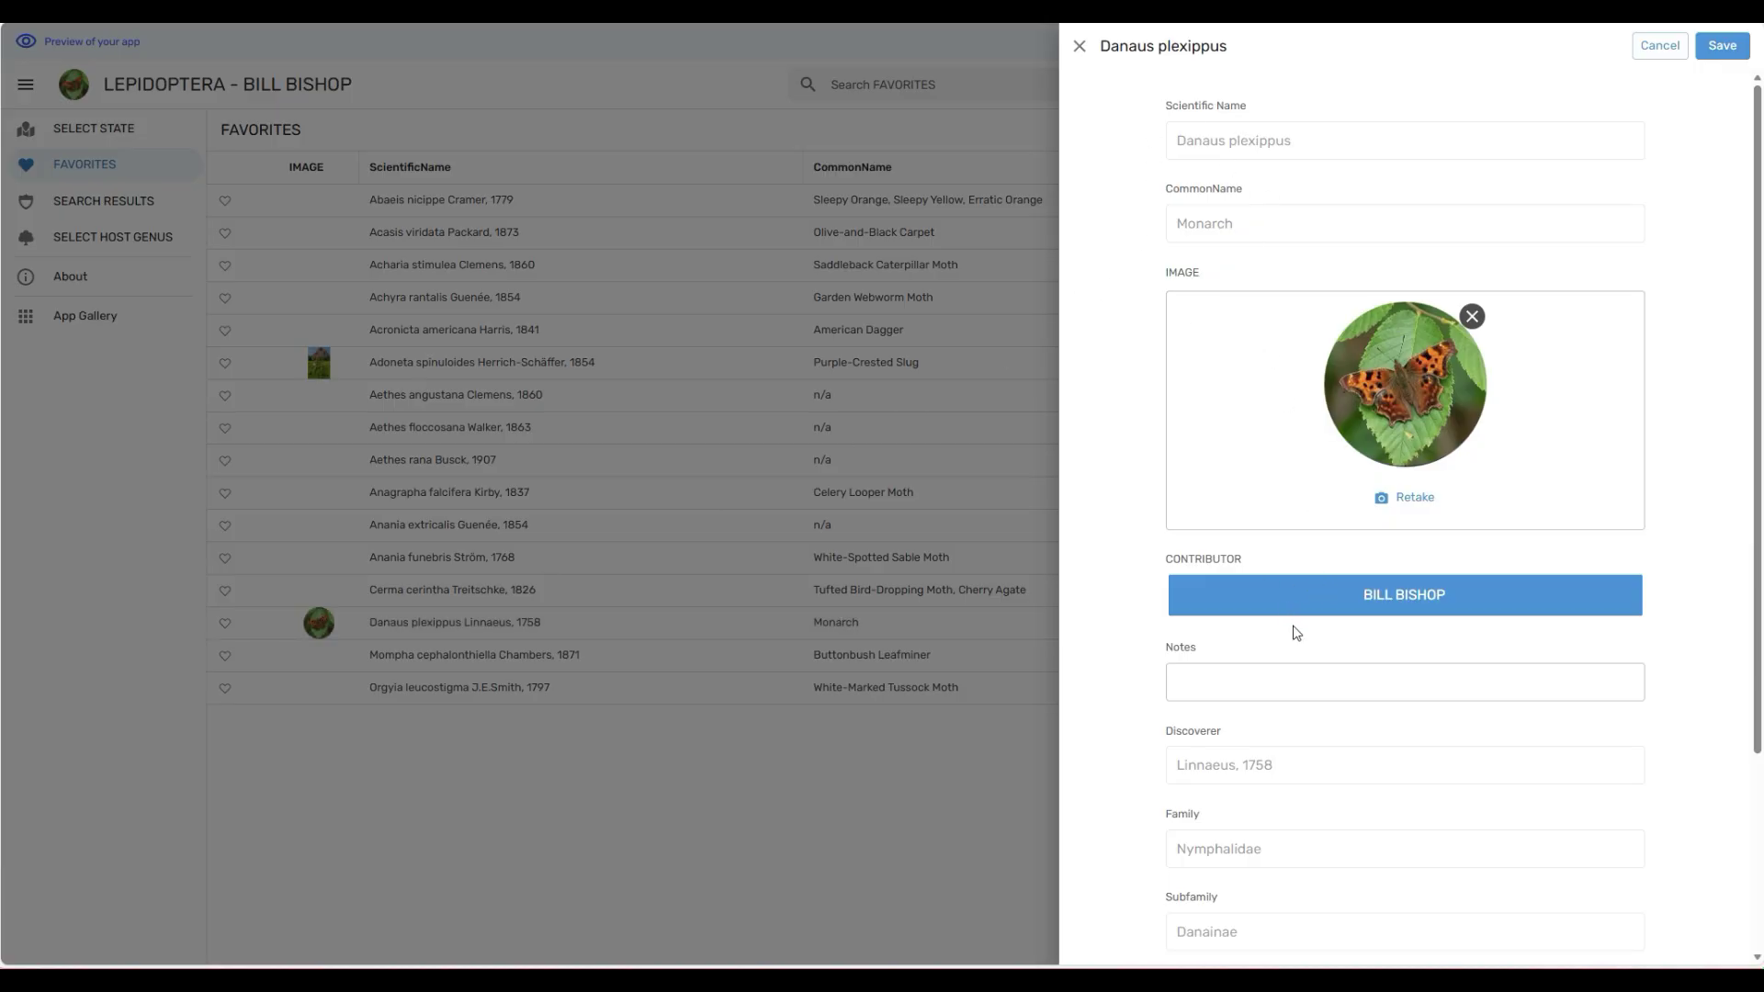
pyautogui.scroll(-3, 1437, 780)
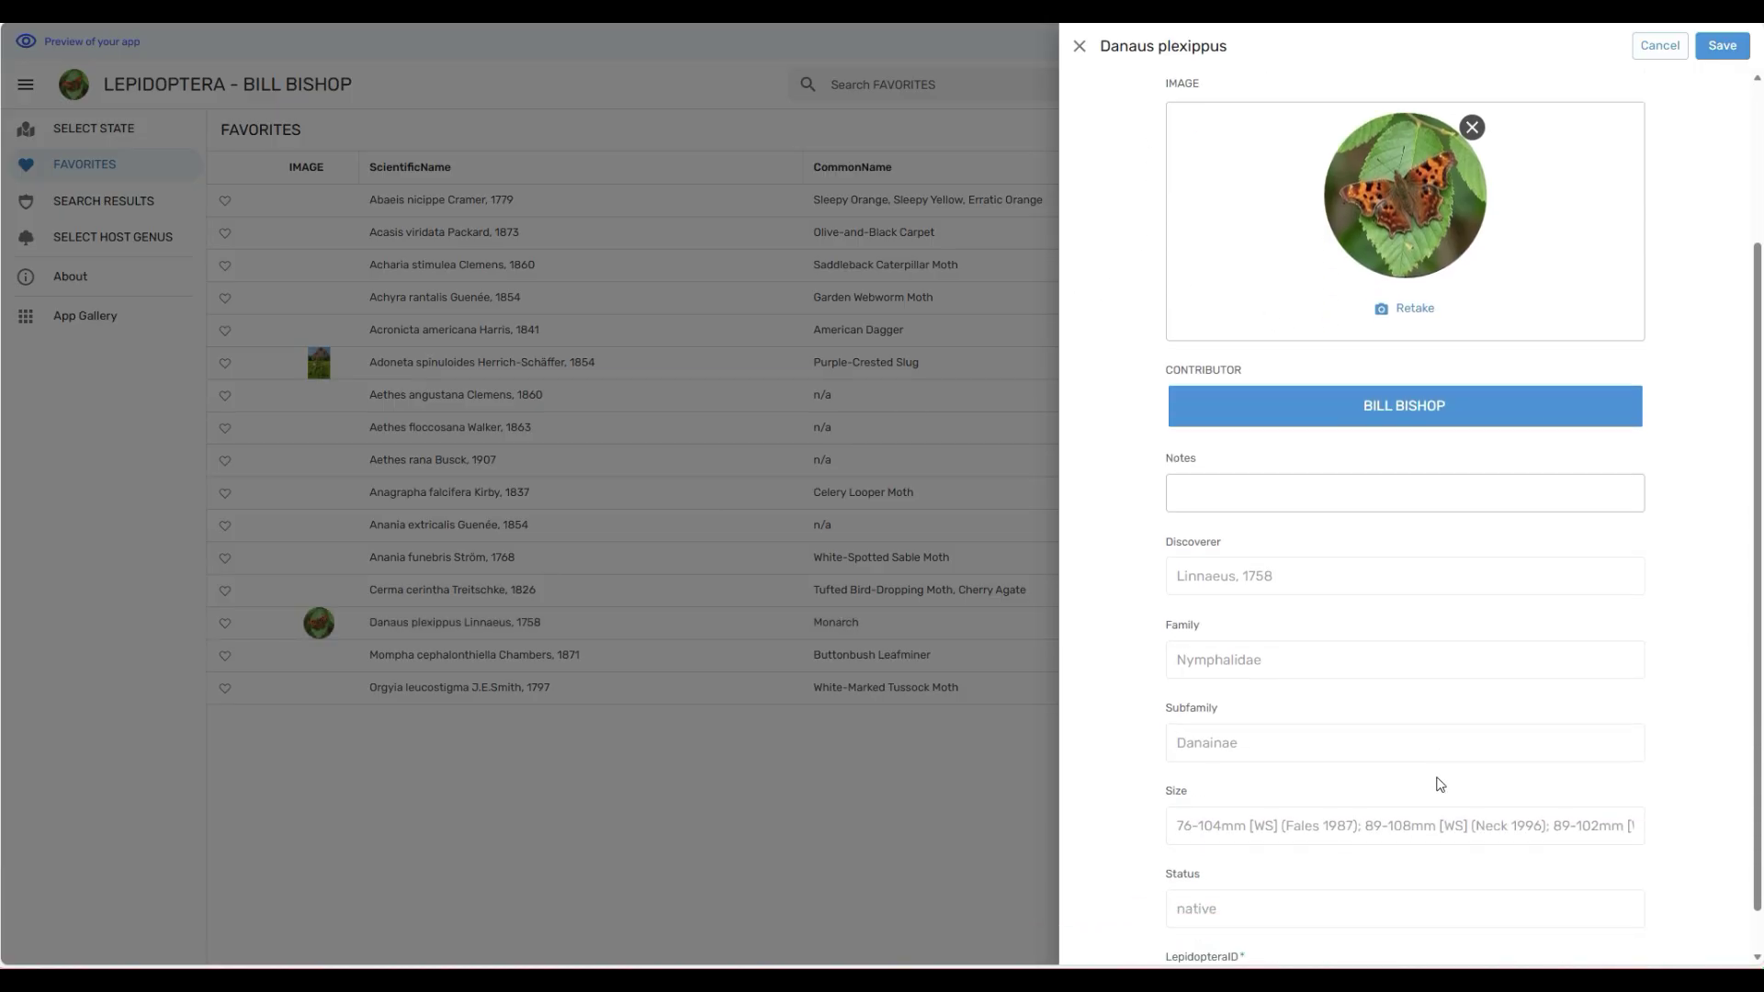
pyautogui.scroll(3, 1437, 776)
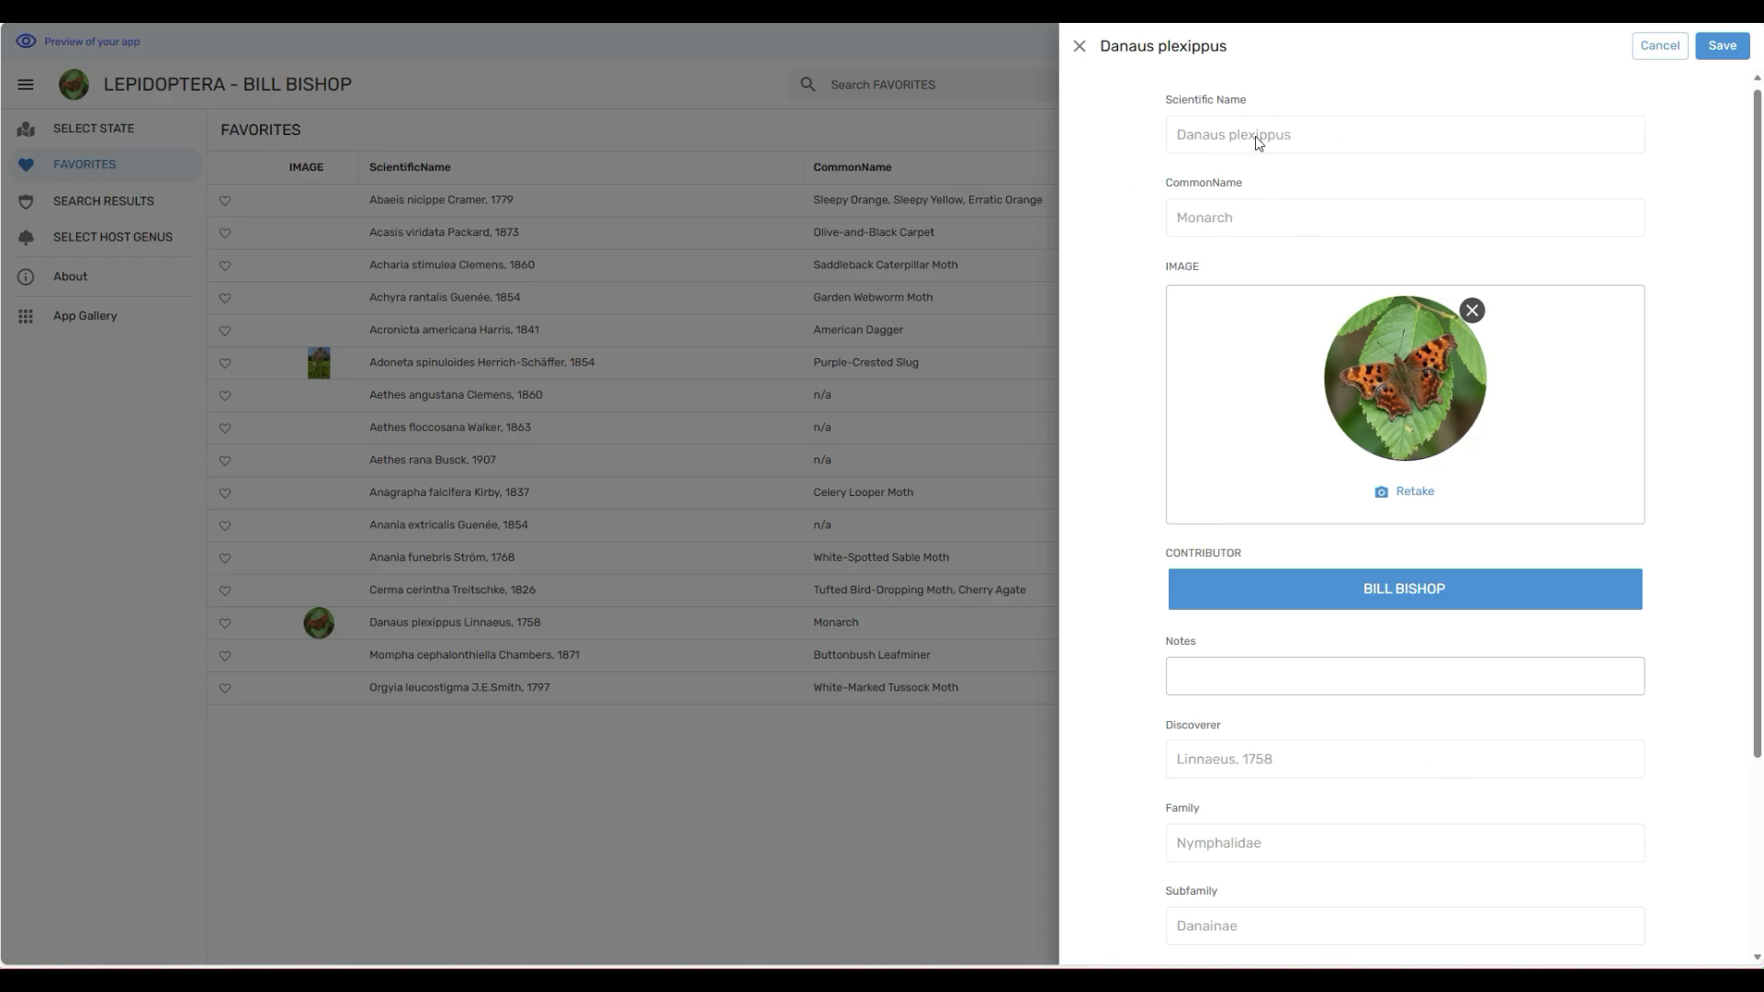
pyautogui.scroll(-3, 1328, 453)
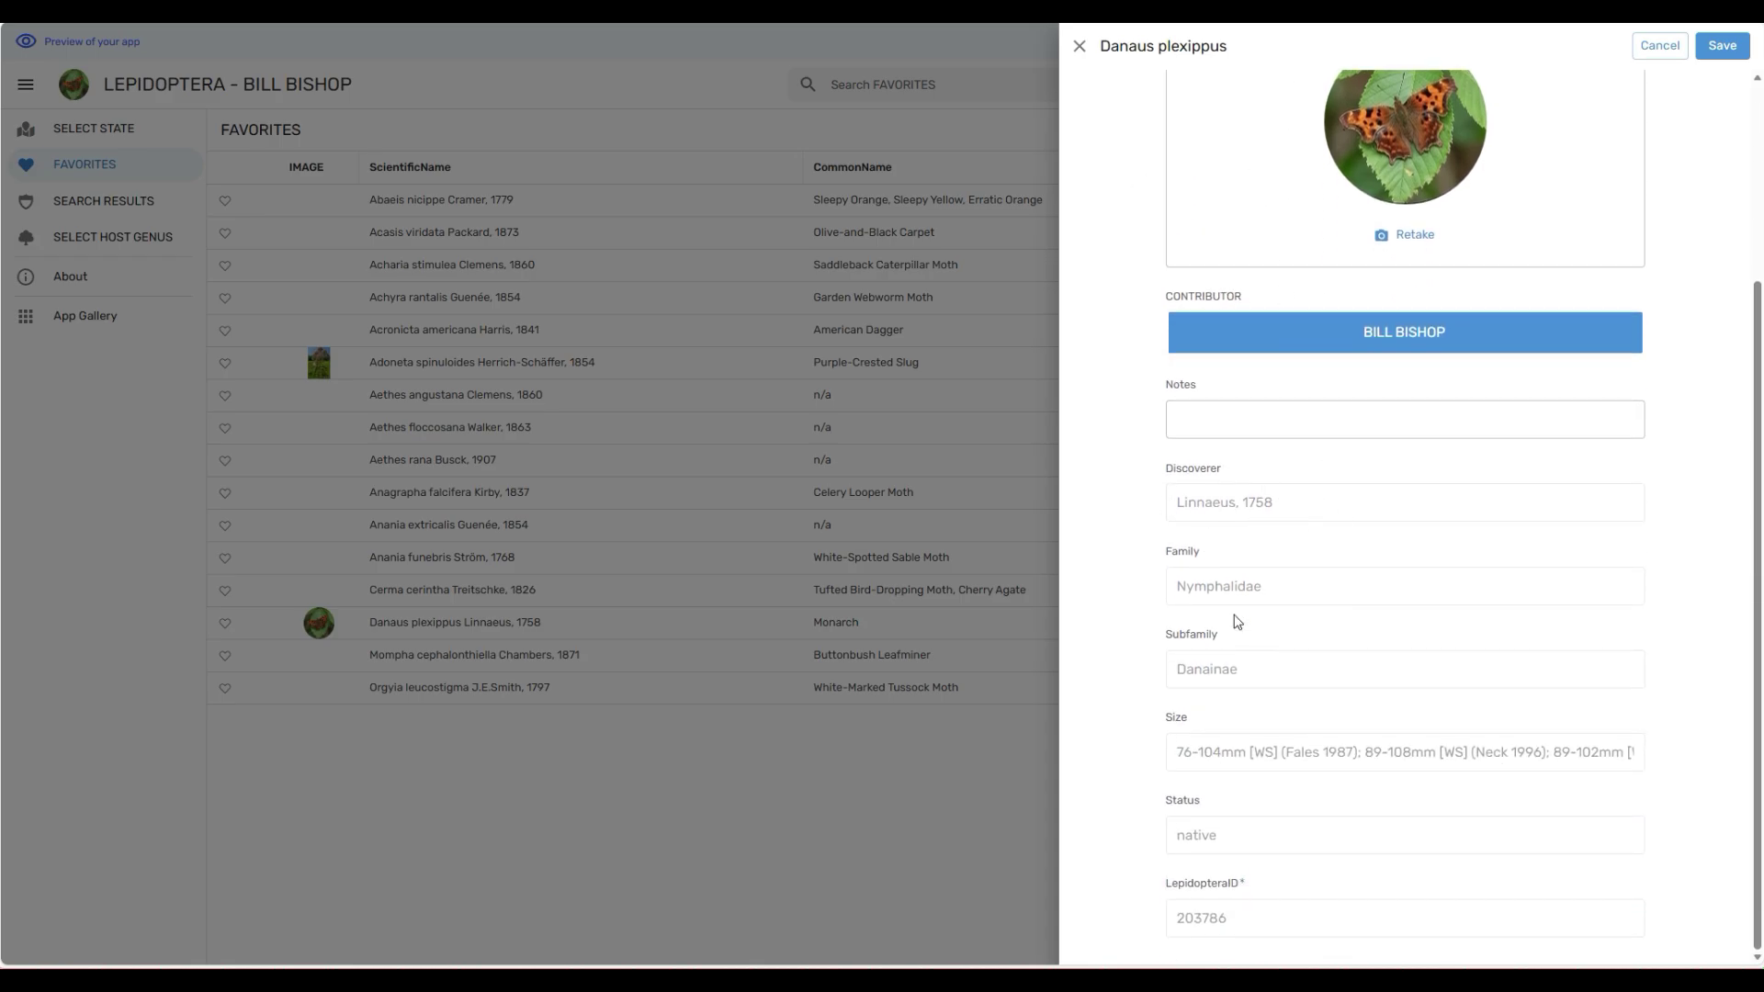
pyautogui.scroll(3, 1310, 730)
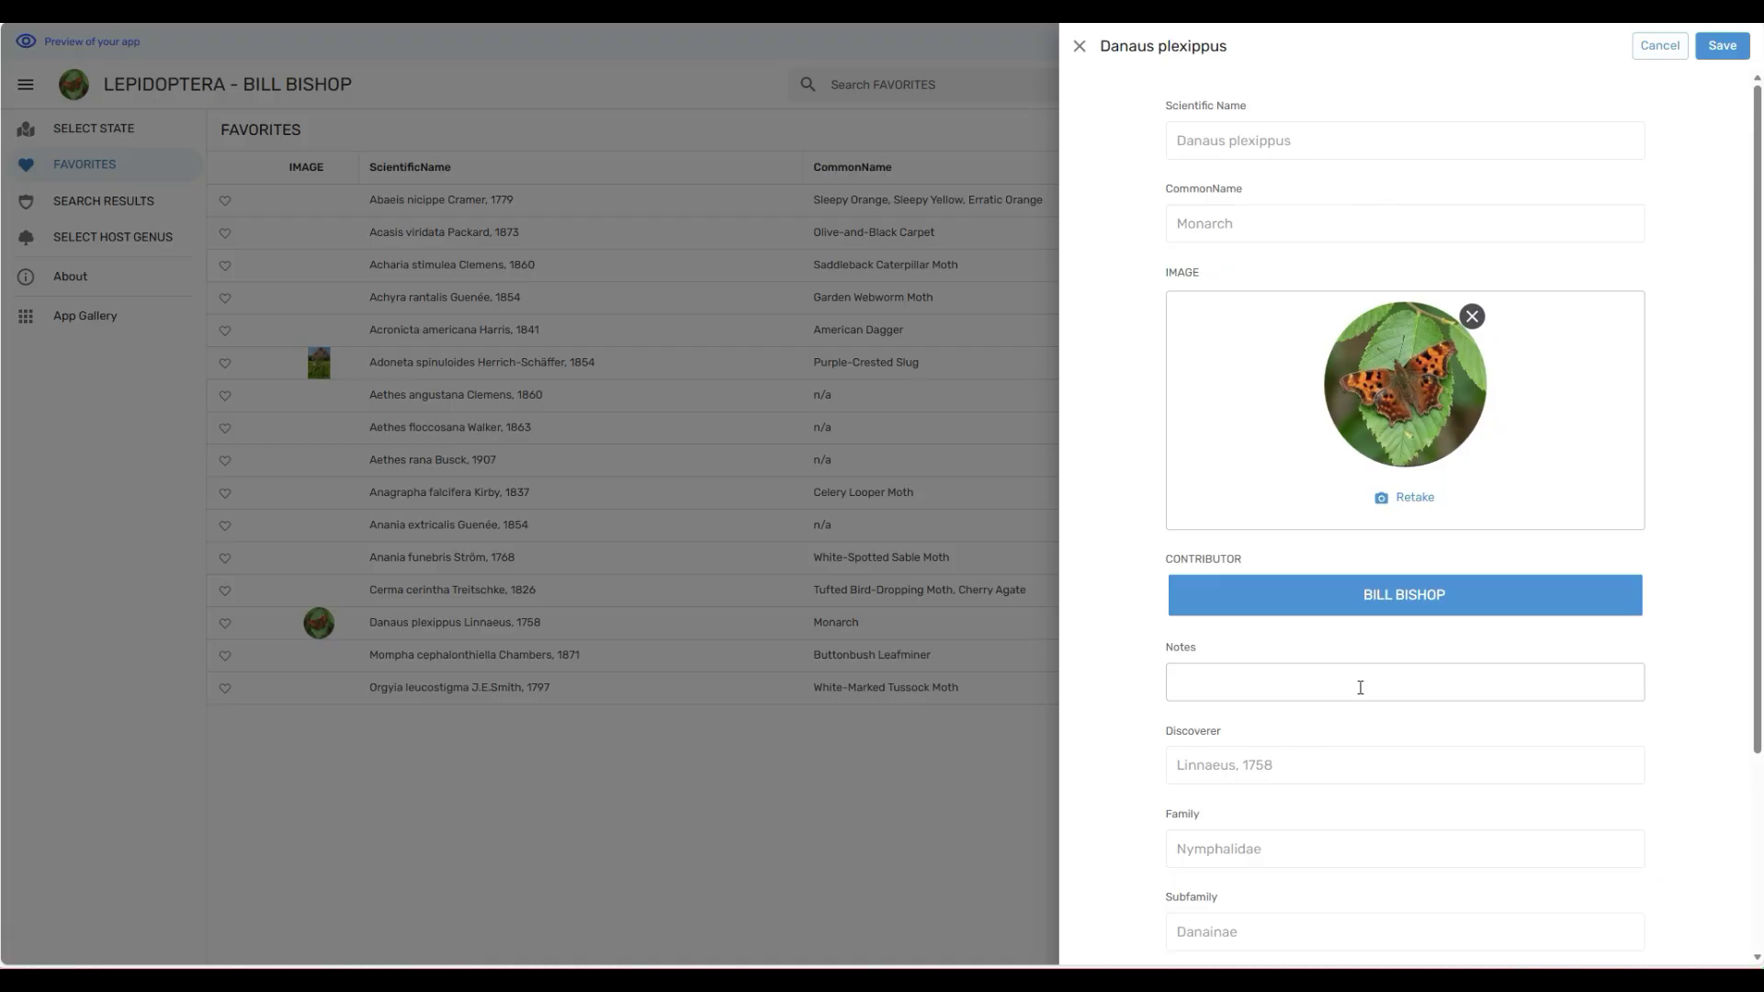
pyautogui.click(1658, 46)
# Attach WildLawn 2024 - Colorful Butterfly Garden-13.jpg from the __EXPORTS RTU folder as the image of the Anagrapha falcifera favorite.
pyautogui.click(615, 492)
pyautogui.click(1404, 321)
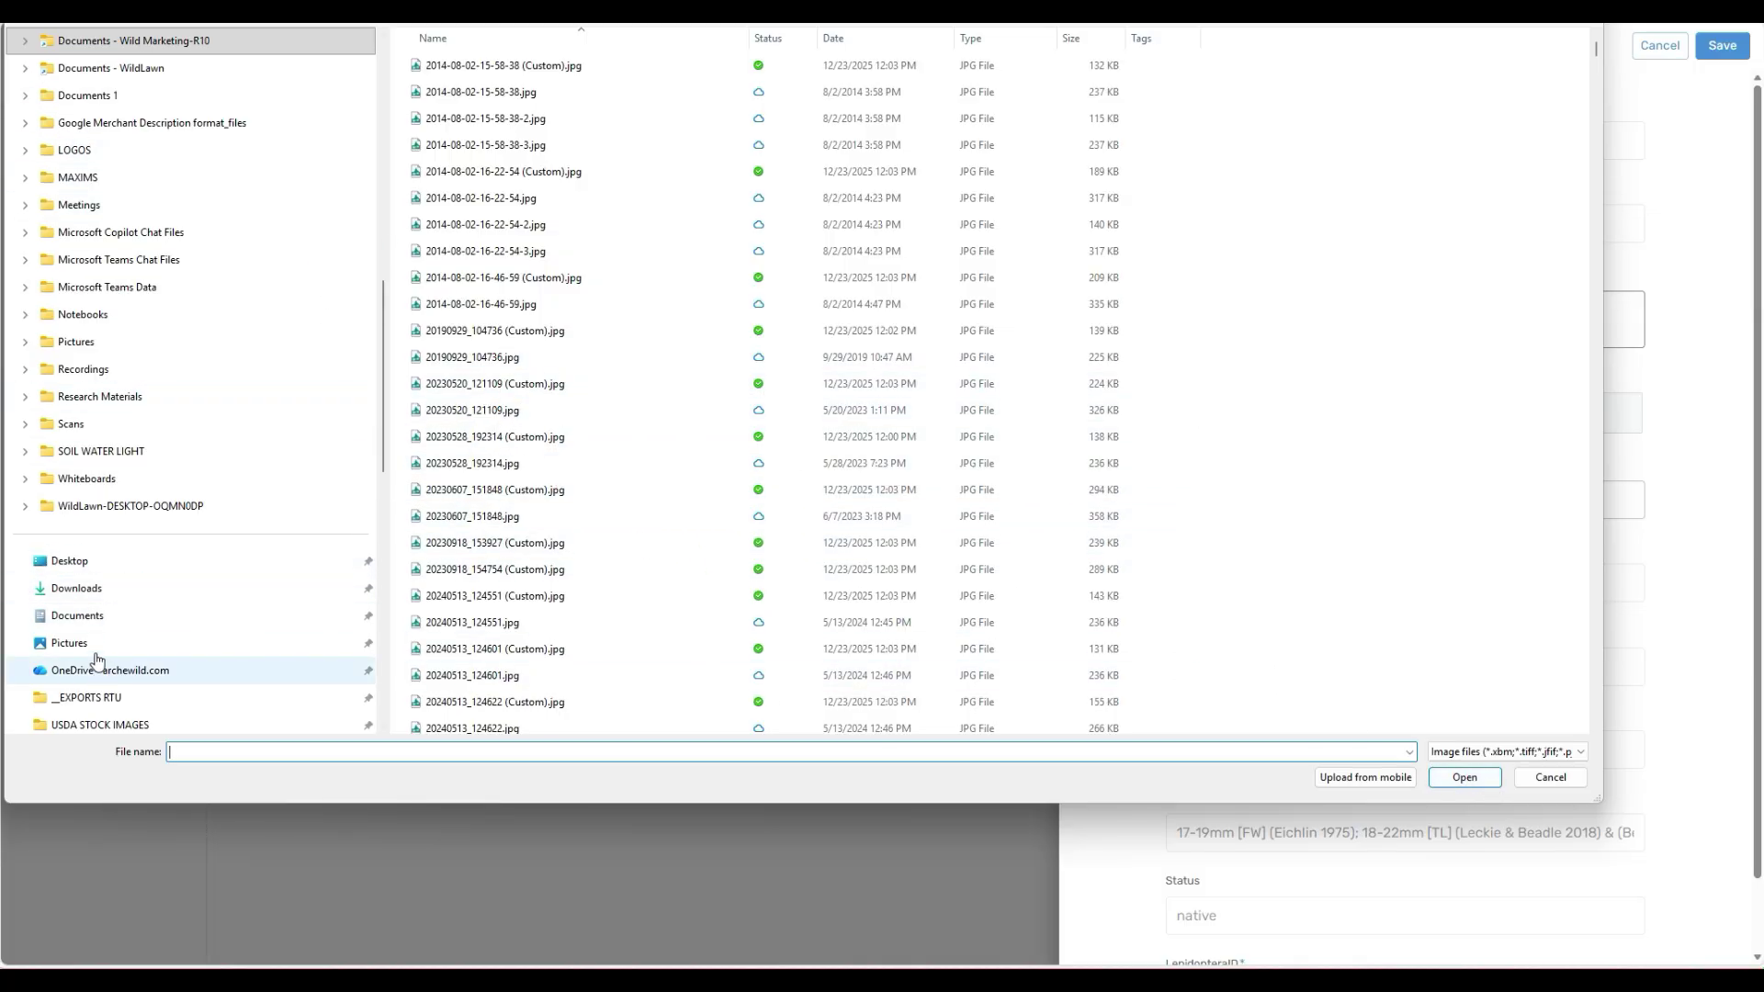
pyautogui.scroll(-2, 96, 663)
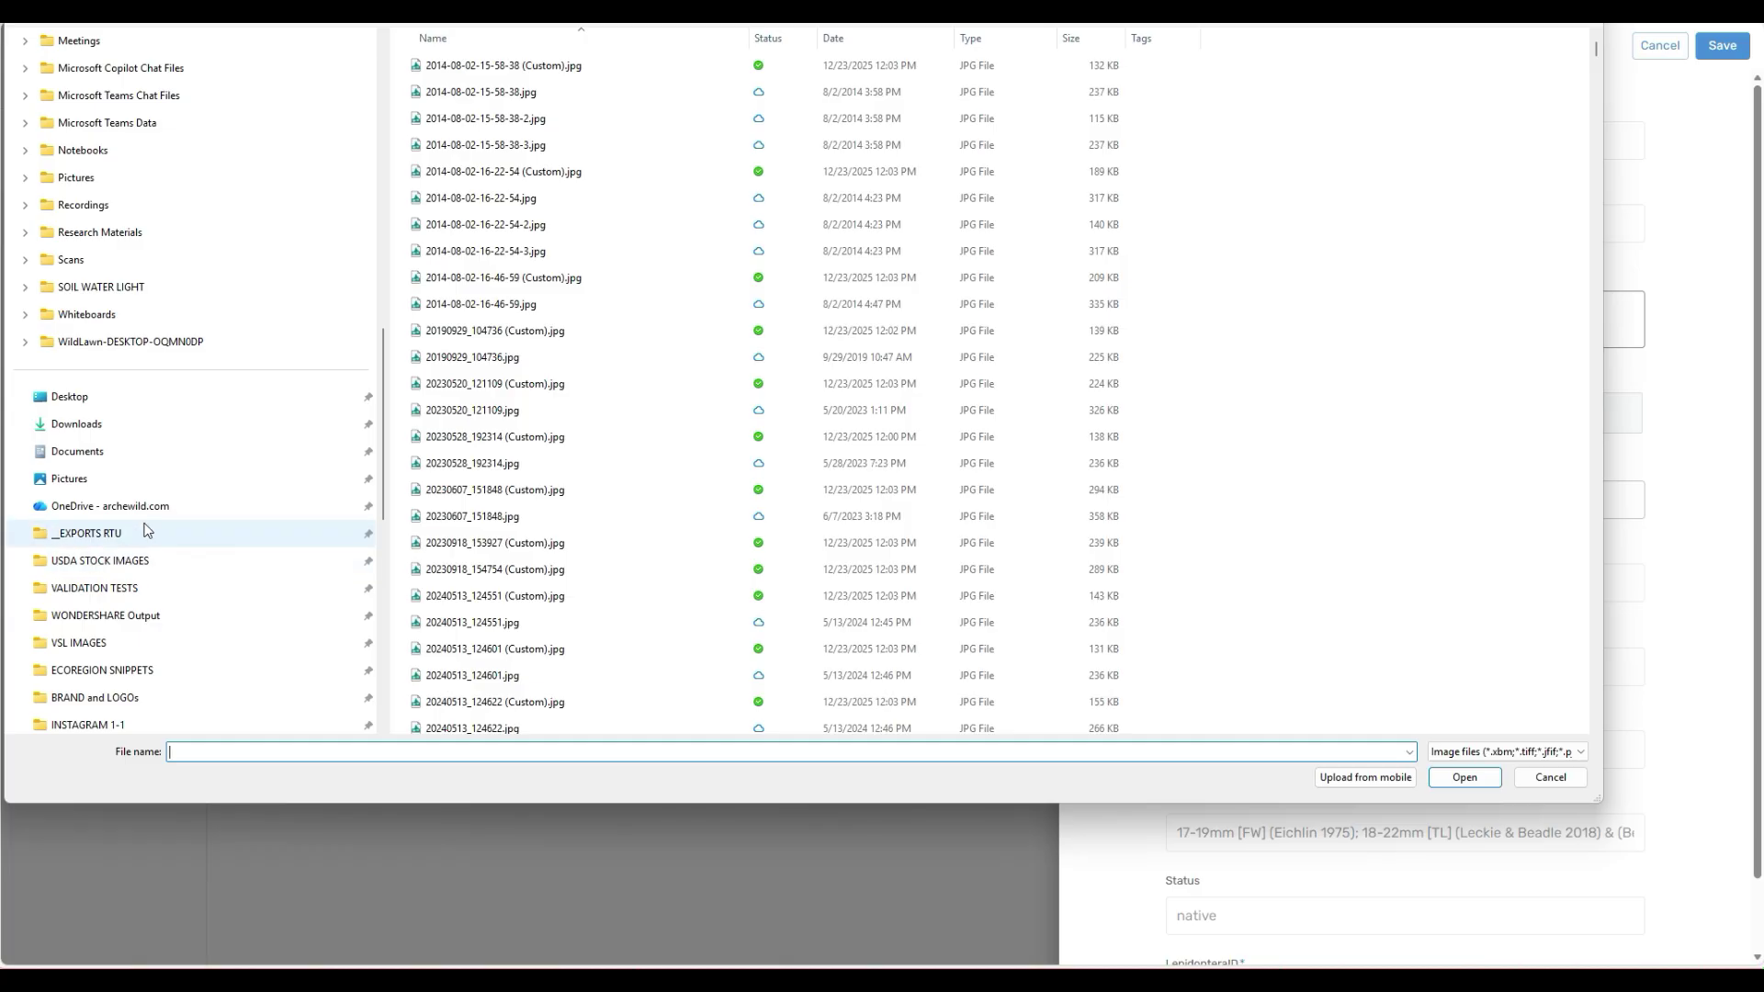
pyautogui.click(136, 544)
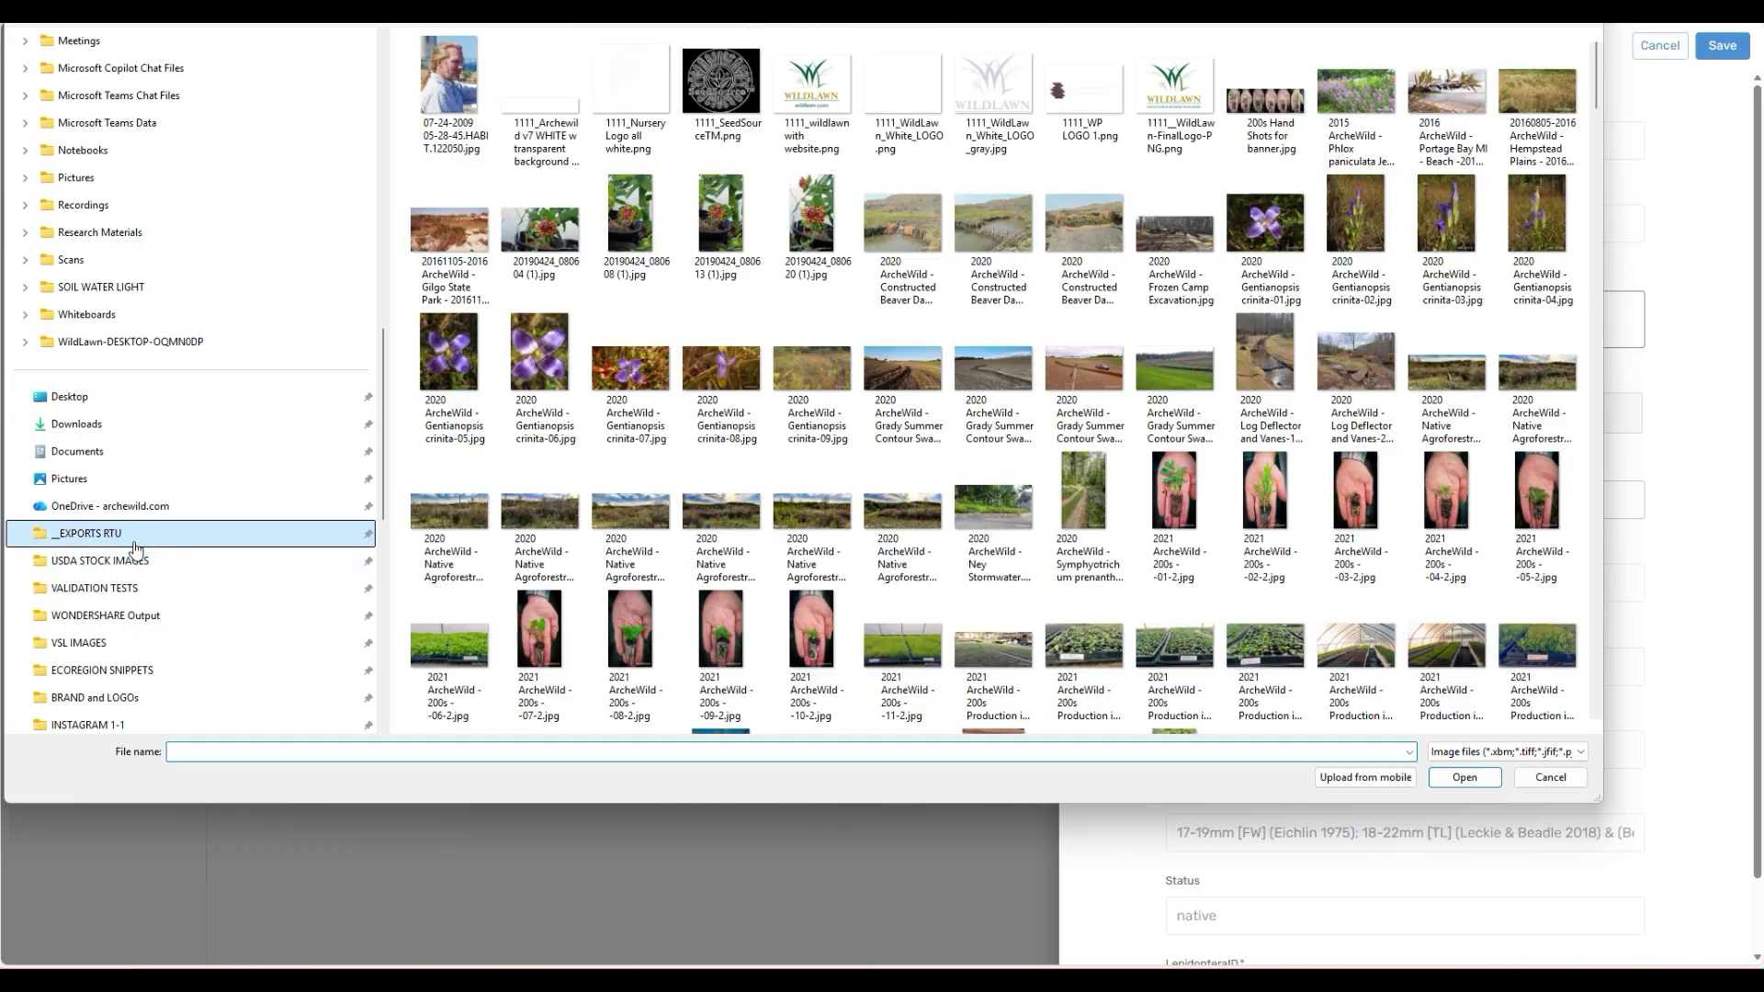
pyautogui.click(1396, 11)
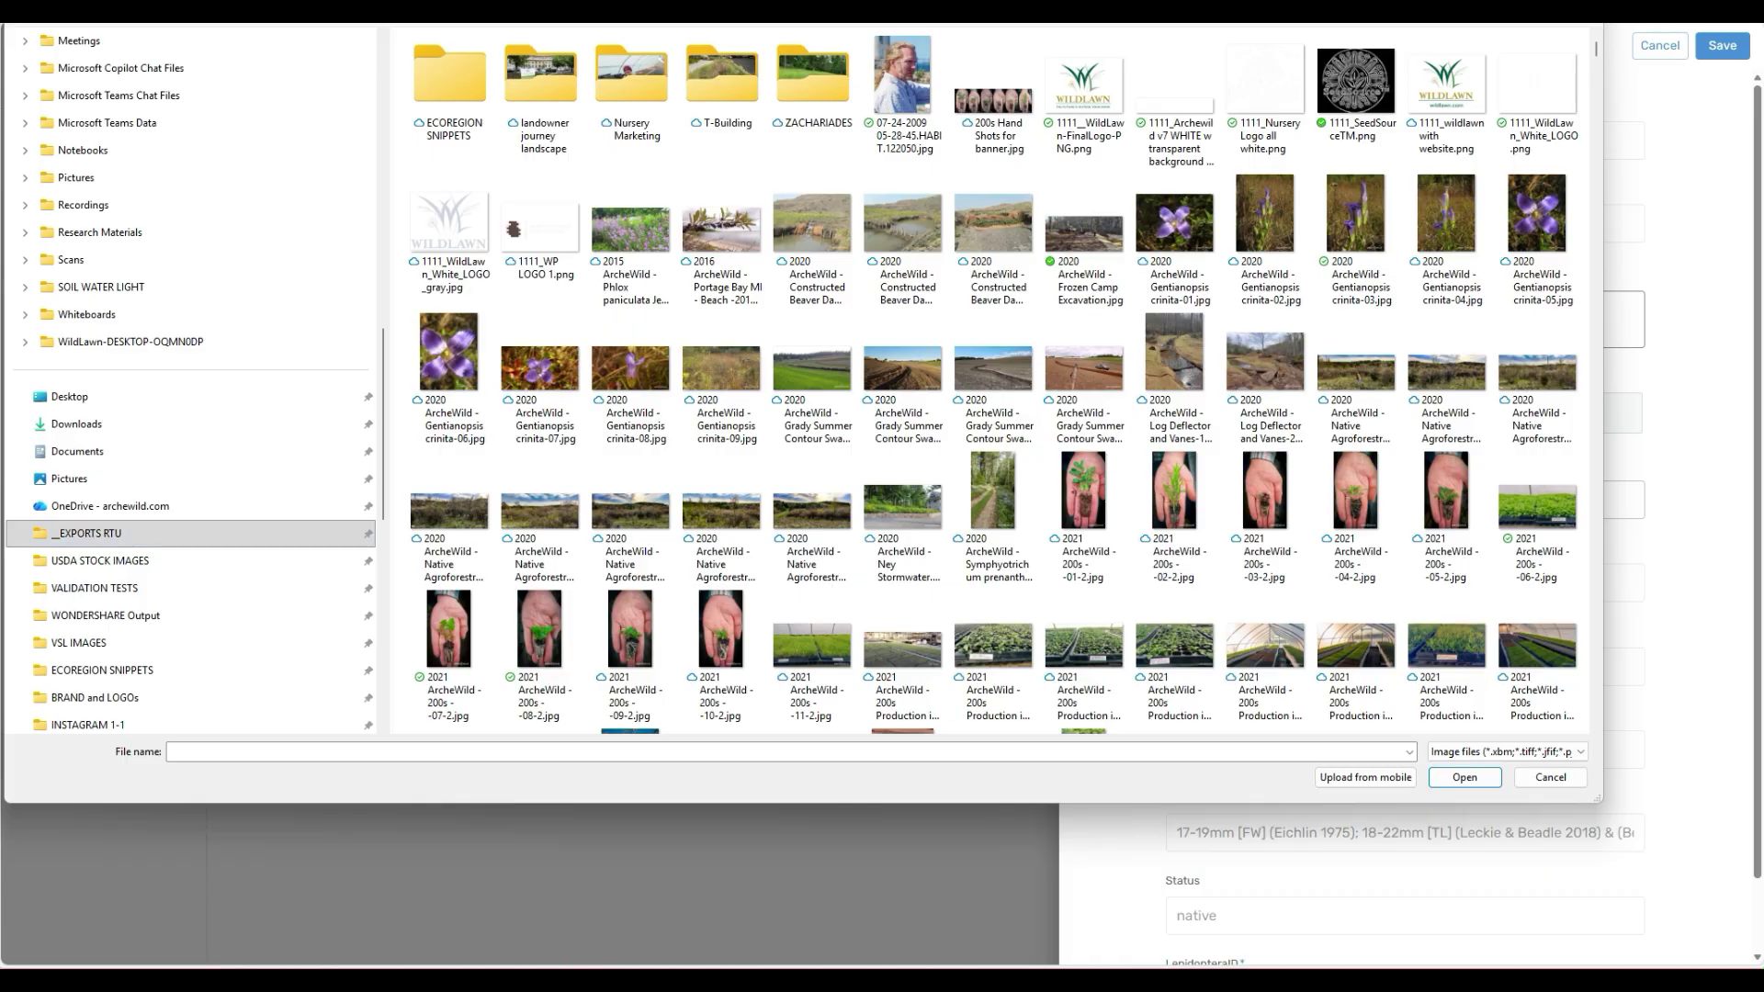
pyautogui.press('Return')
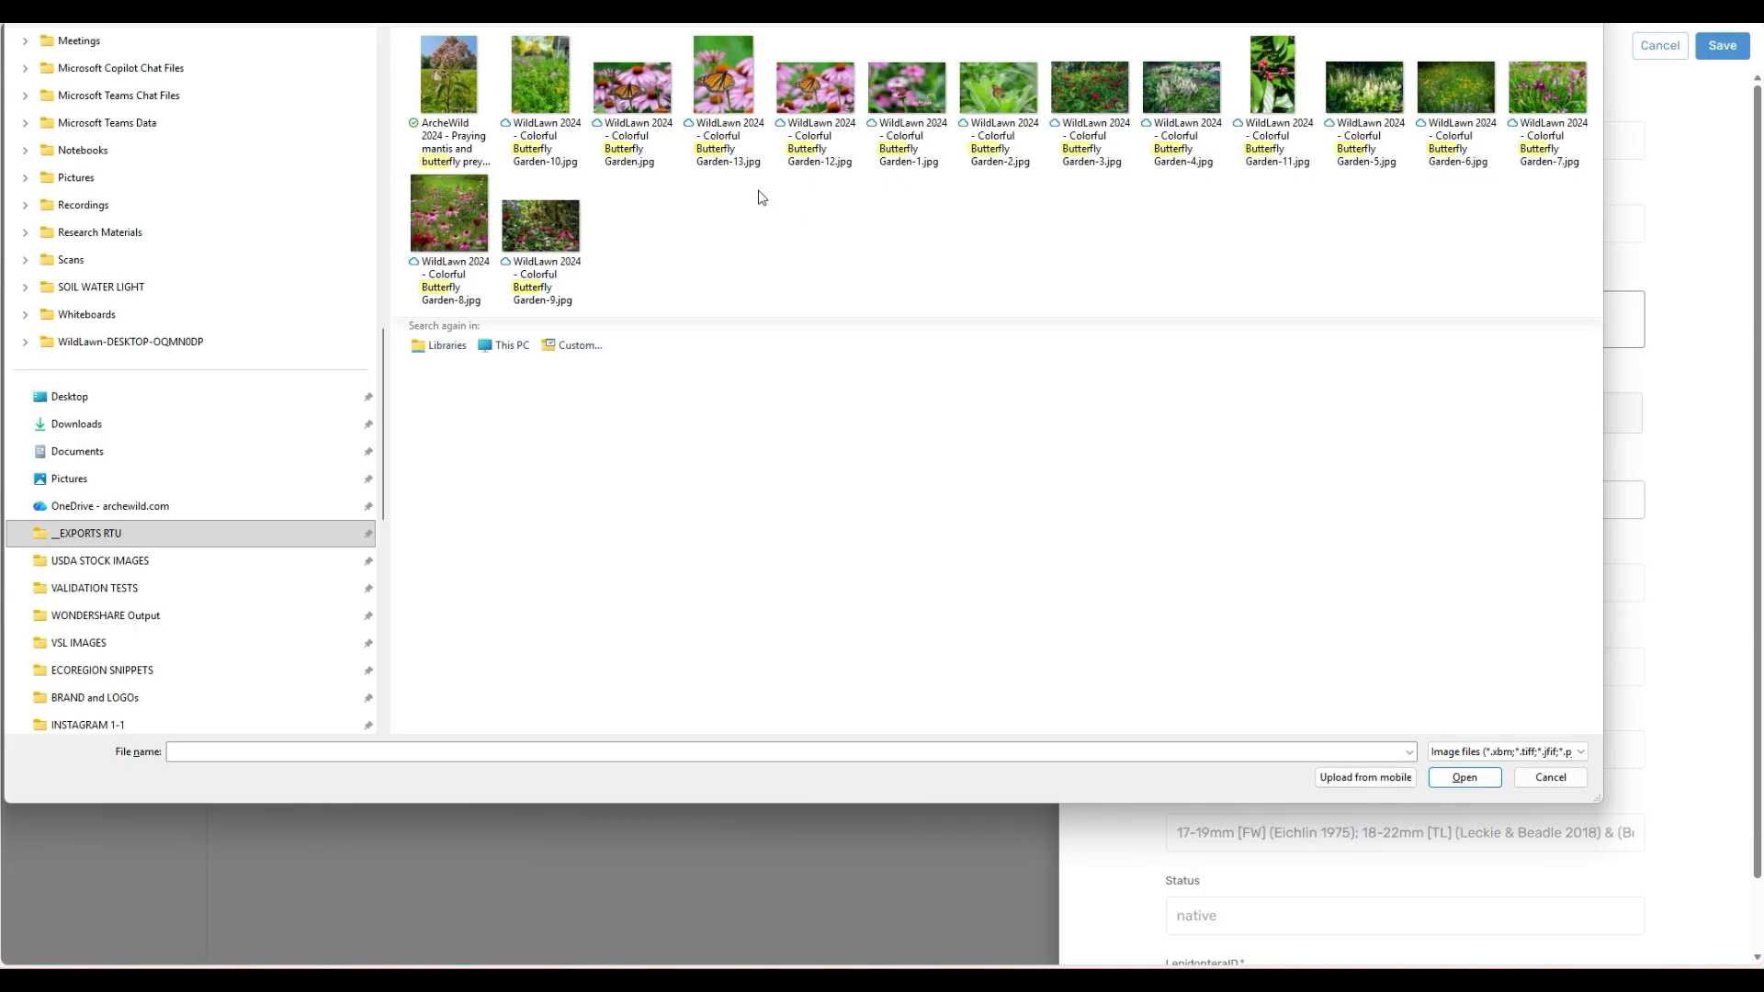
pyautogui.click(725, 89)
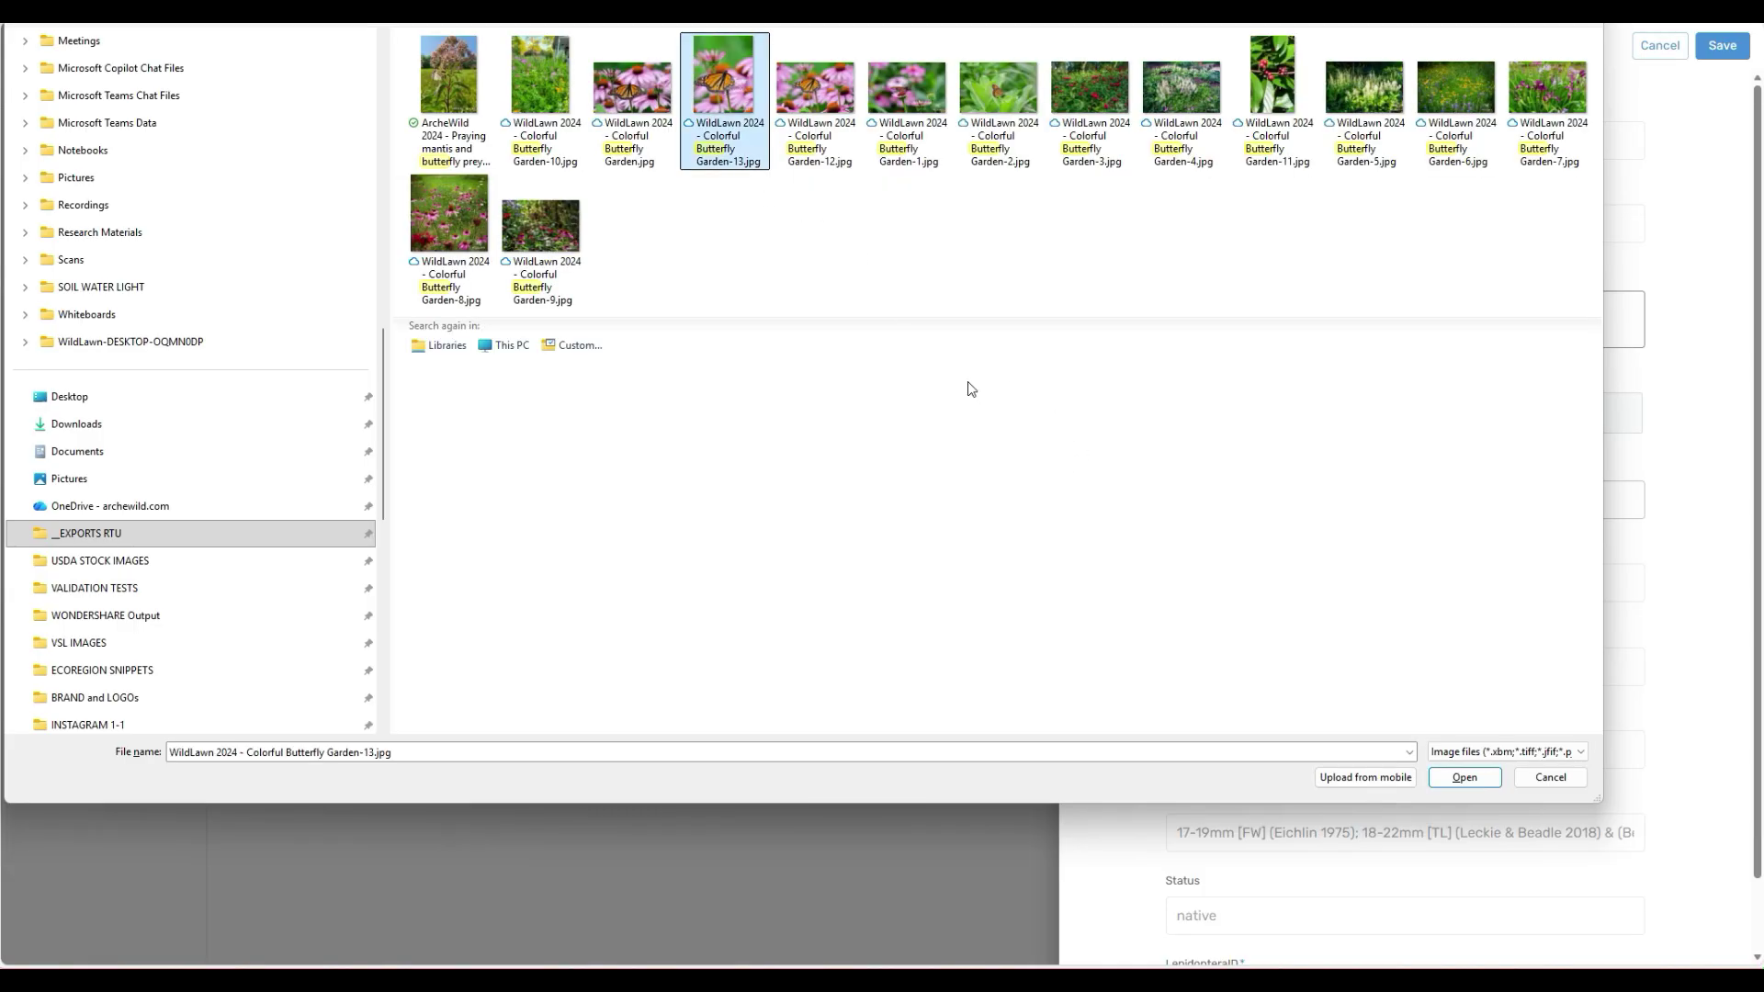
pyautogui.click(1464, 777)
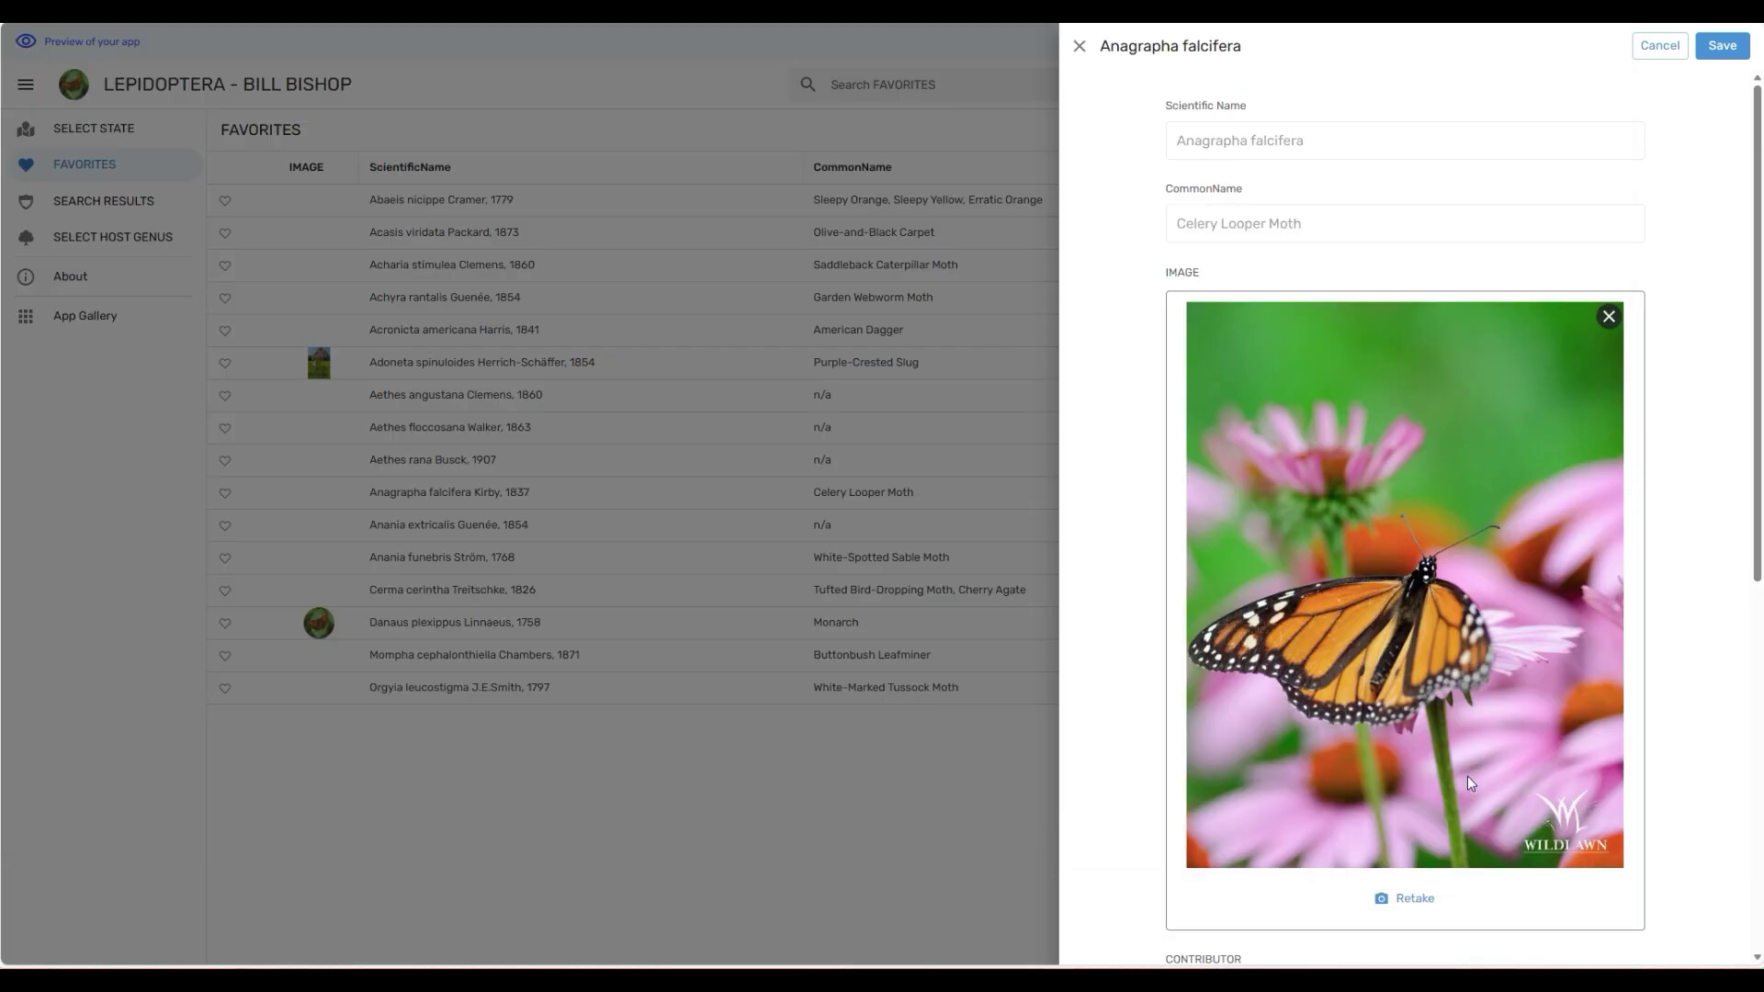
# Set the offered contributor name as the contributor of the Anagrapha falcifera entry.
pyautogui.scroll(-2, 1245, 213)
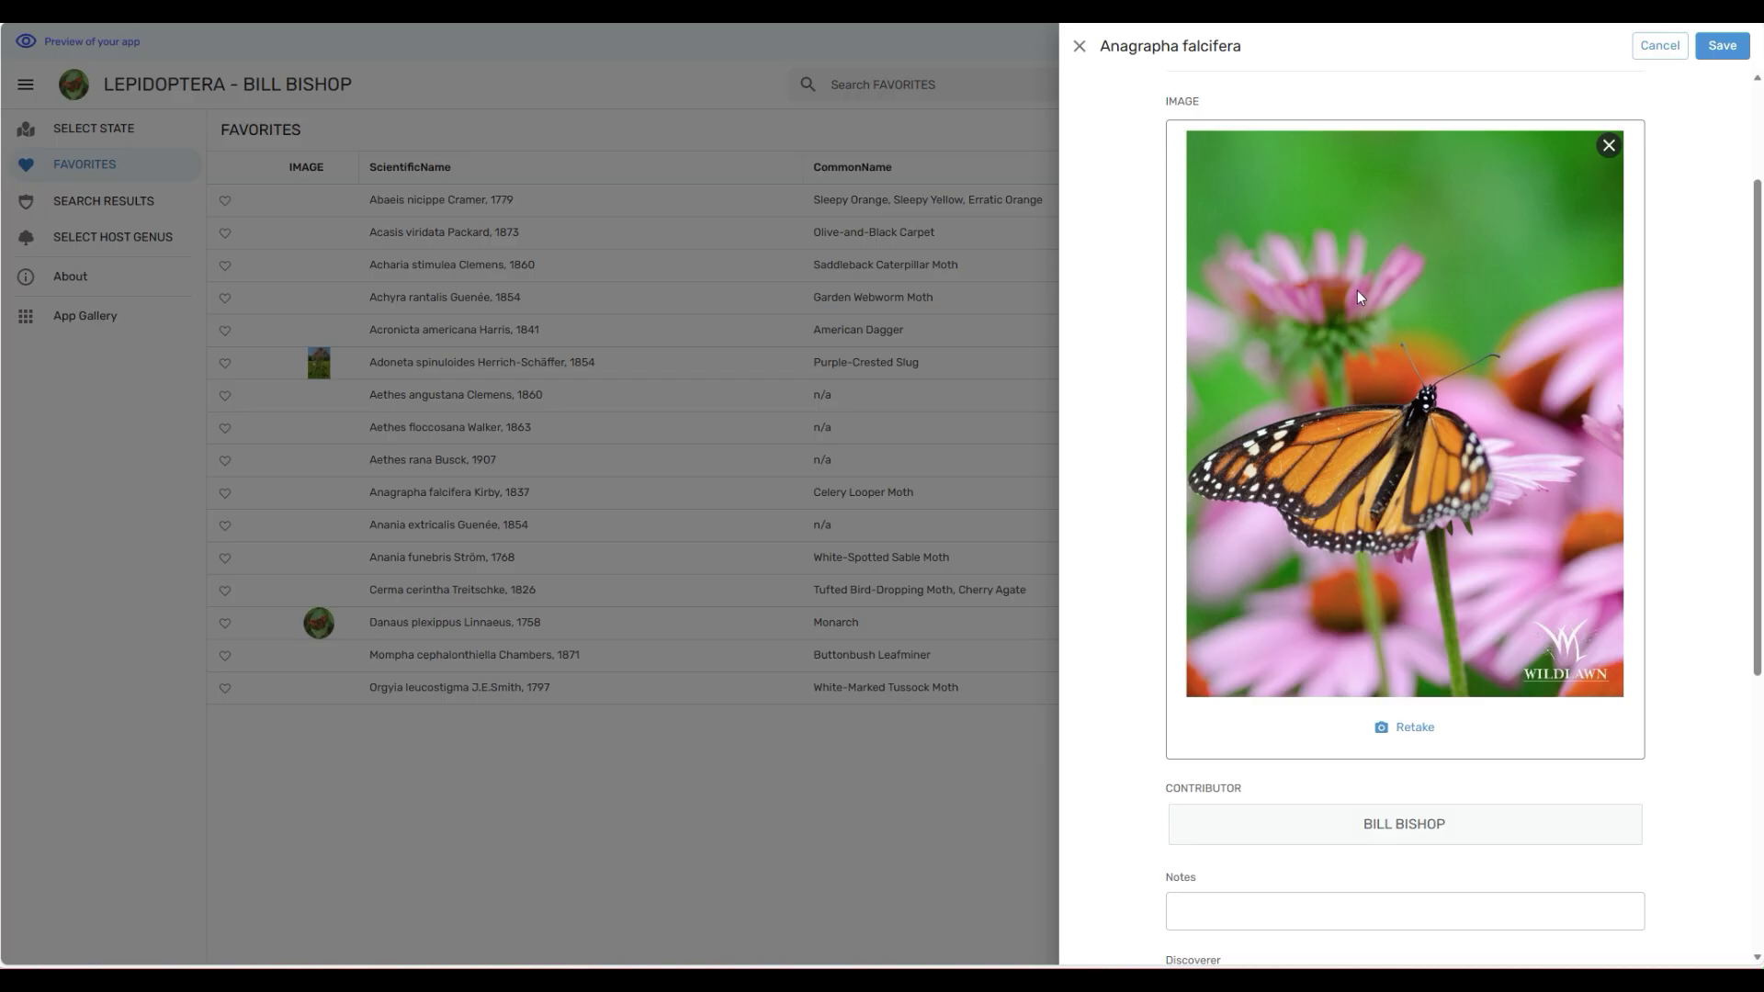
pyautogui.scroll(-3, 1685, 450)
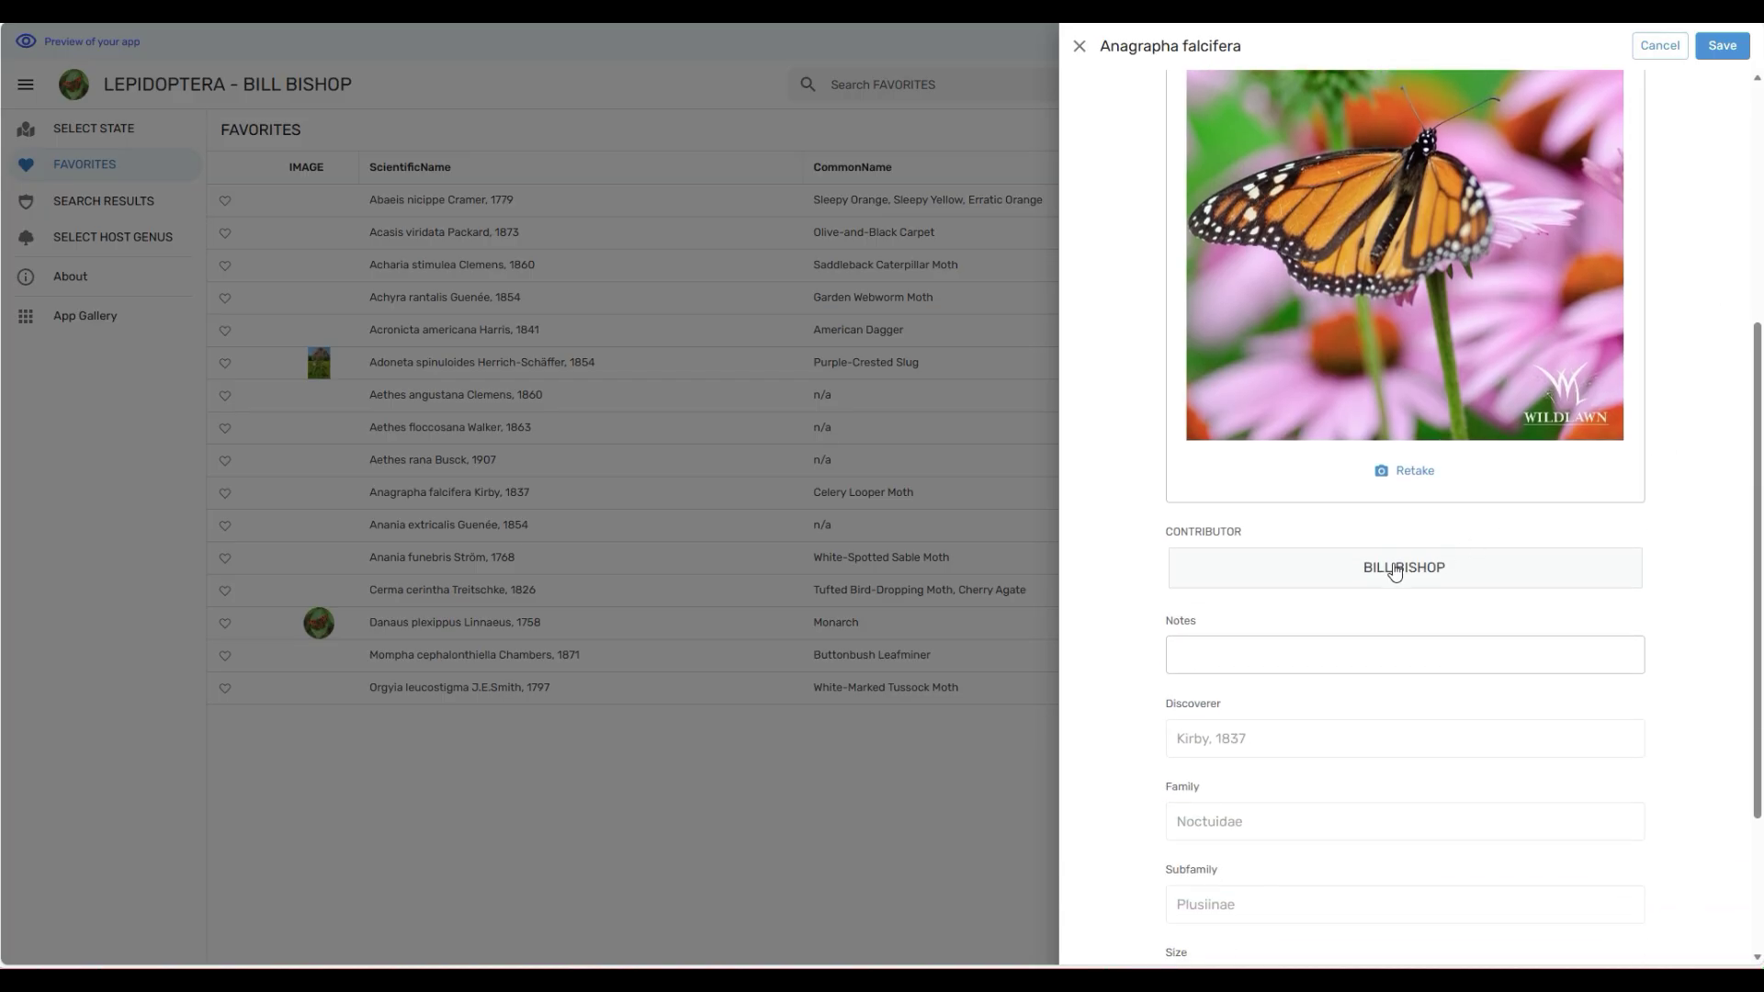
pyautogui.click(1404, 584)
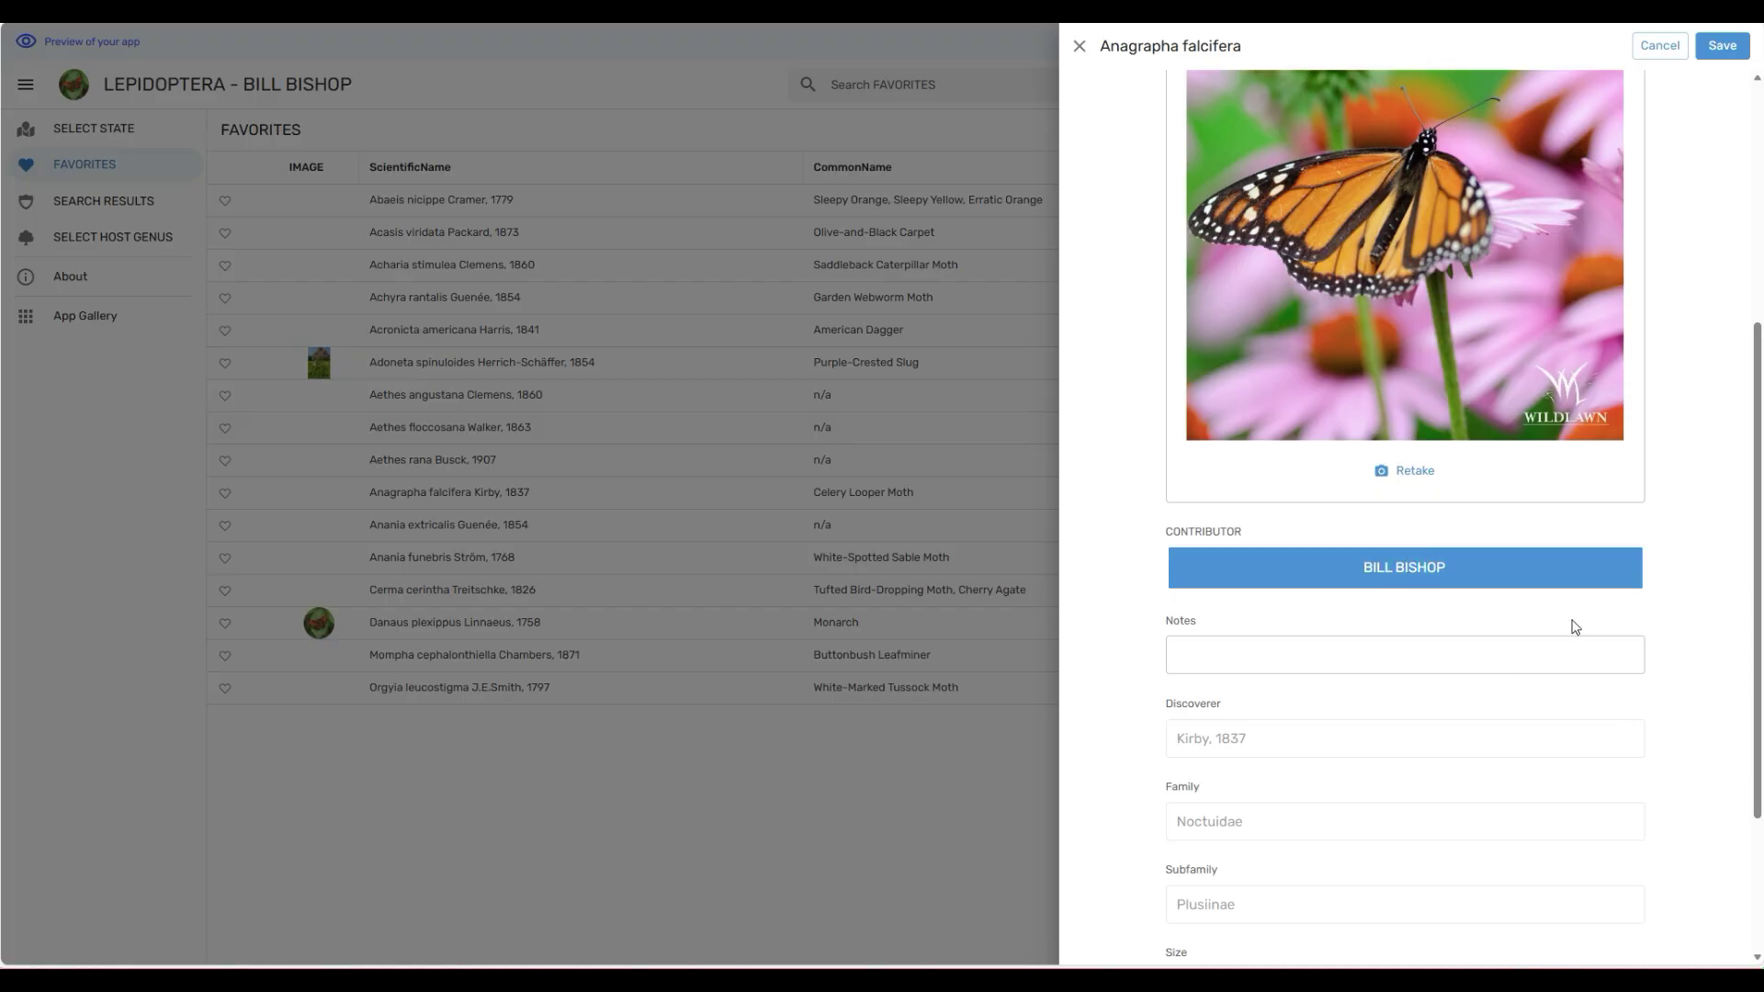
# Enter the note "I REALLY LIKE THIS BUTTERFLY" for Anagrapha falcifera and save the entry.
pyautogui.click(1461, 658)
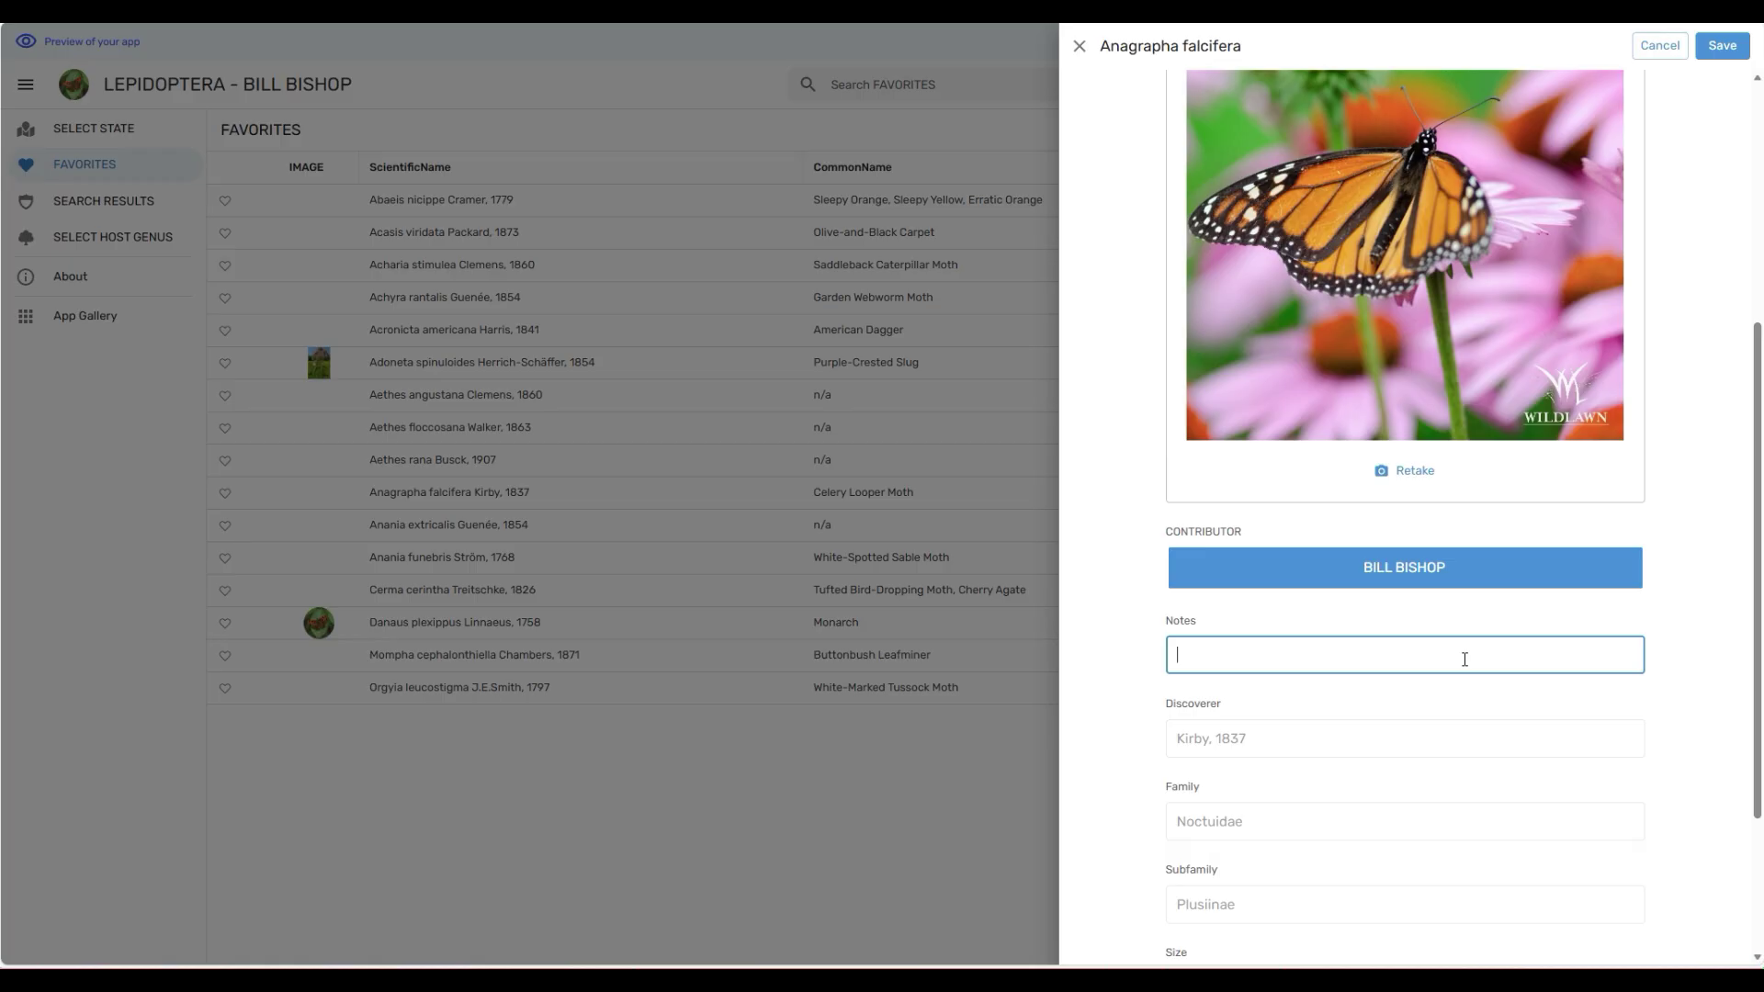
pyautogui.write('i REALLY LIKE THIS BUTTERFLY')
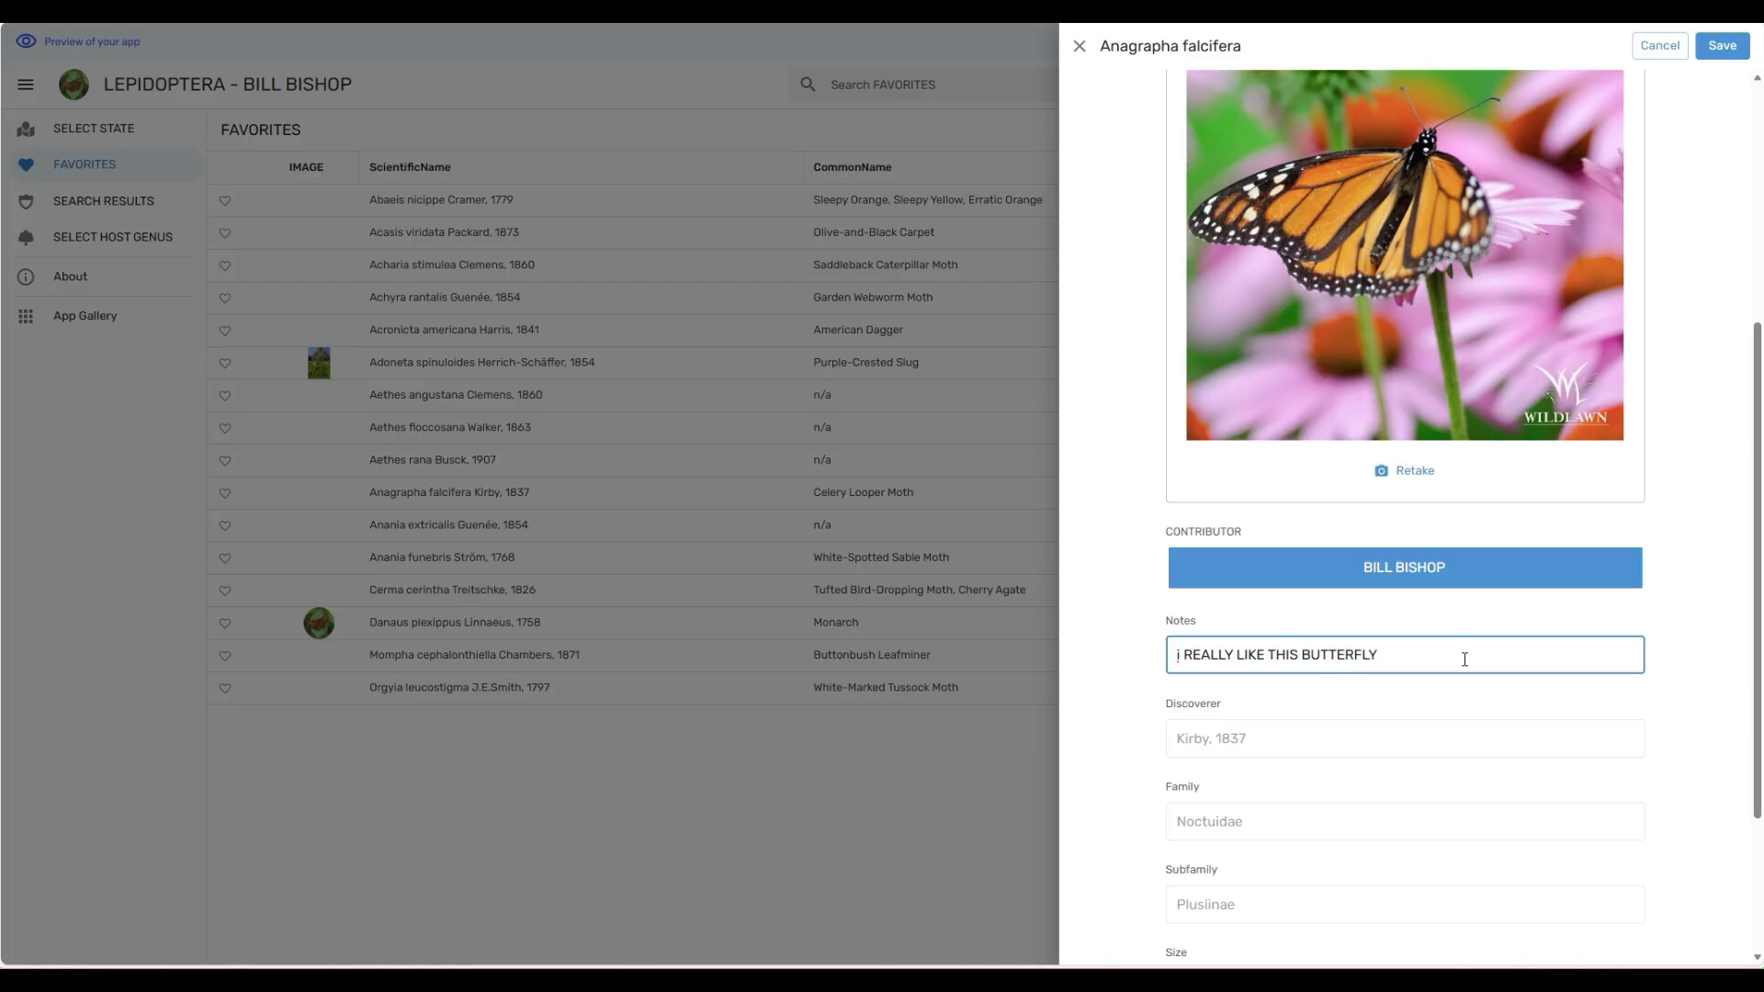
pyautogui.press('BackSpace')
pyautogui.write('I')
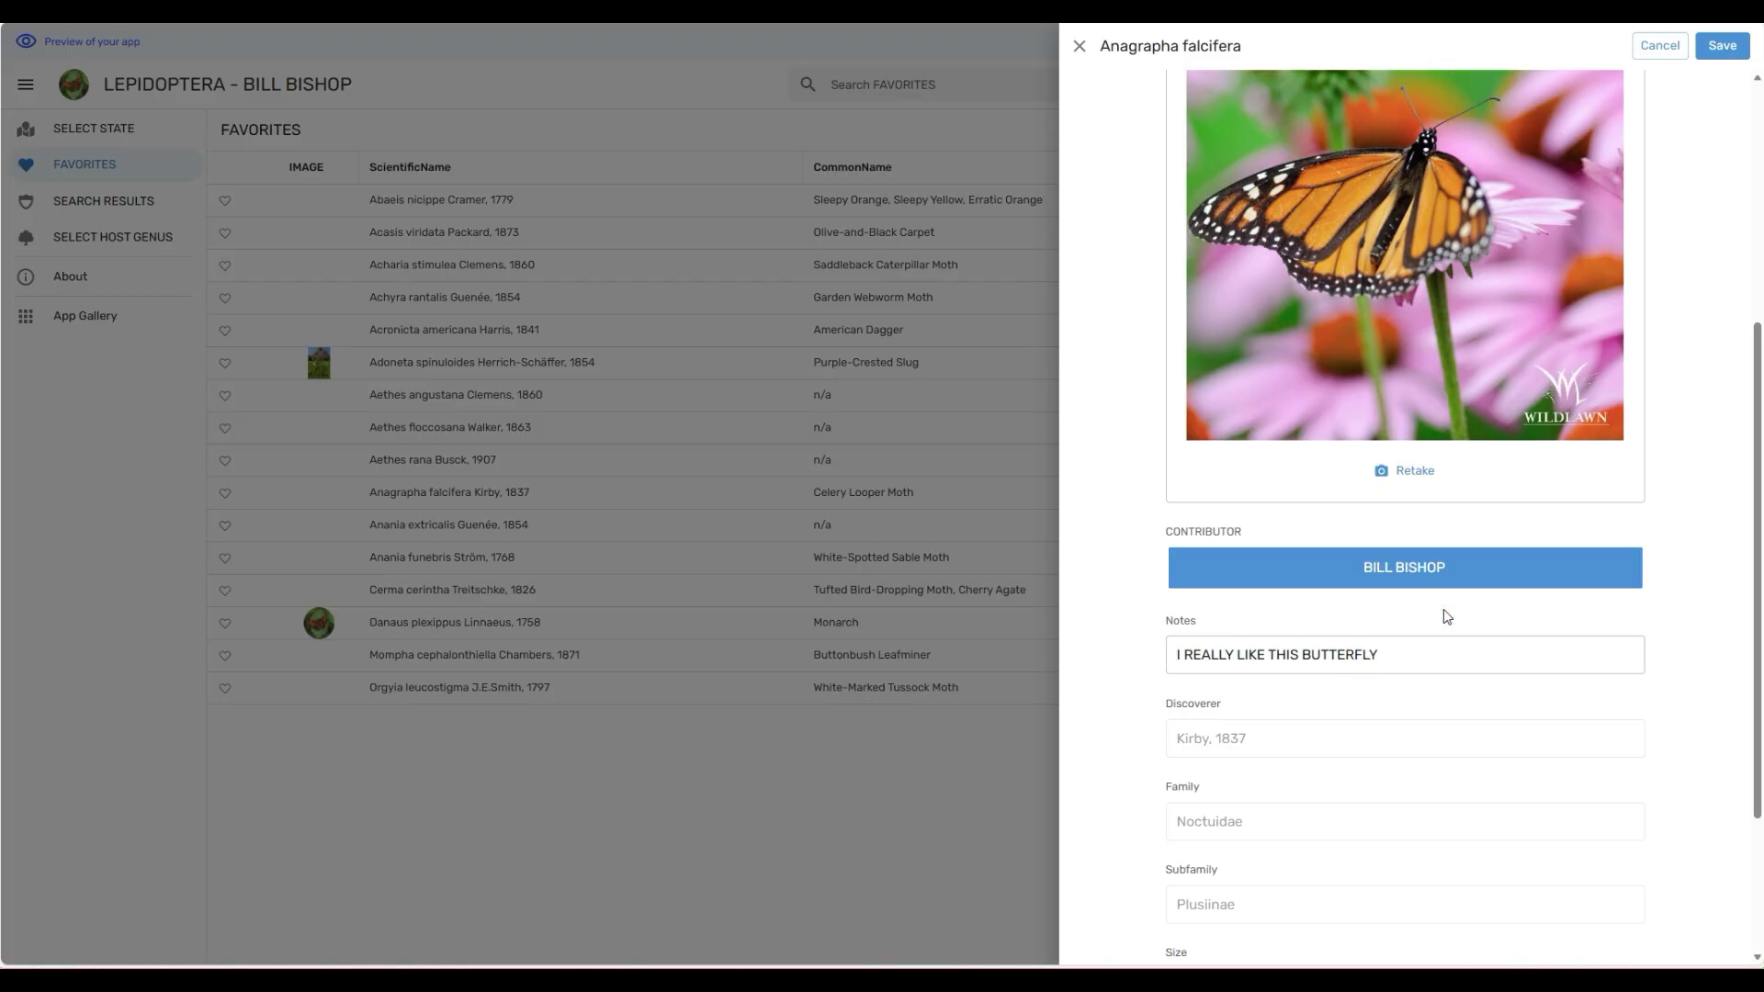
pyautogui.click(1723, 50)
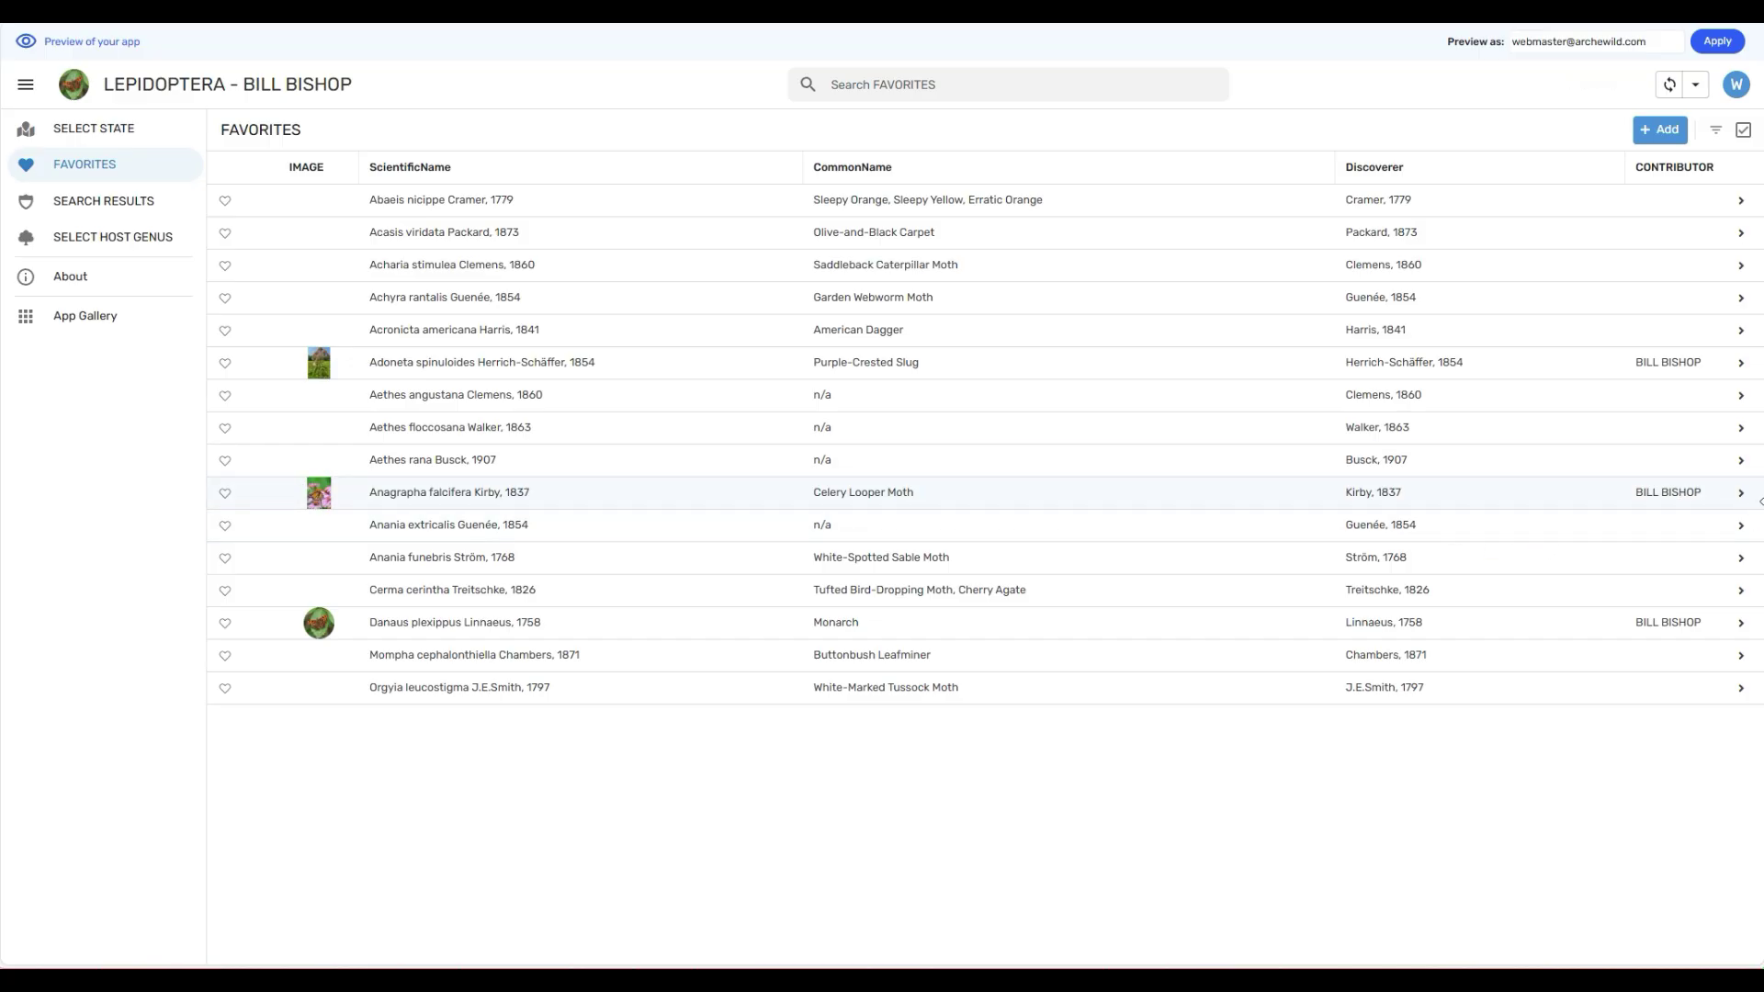
# Review the saved Anagrapha falcifera entry and return to the favorites list.
pyautogui.click(1678, 502)
pyautogui.scroll(-5, 1583, 487)
pyautogui.click(98, 172)
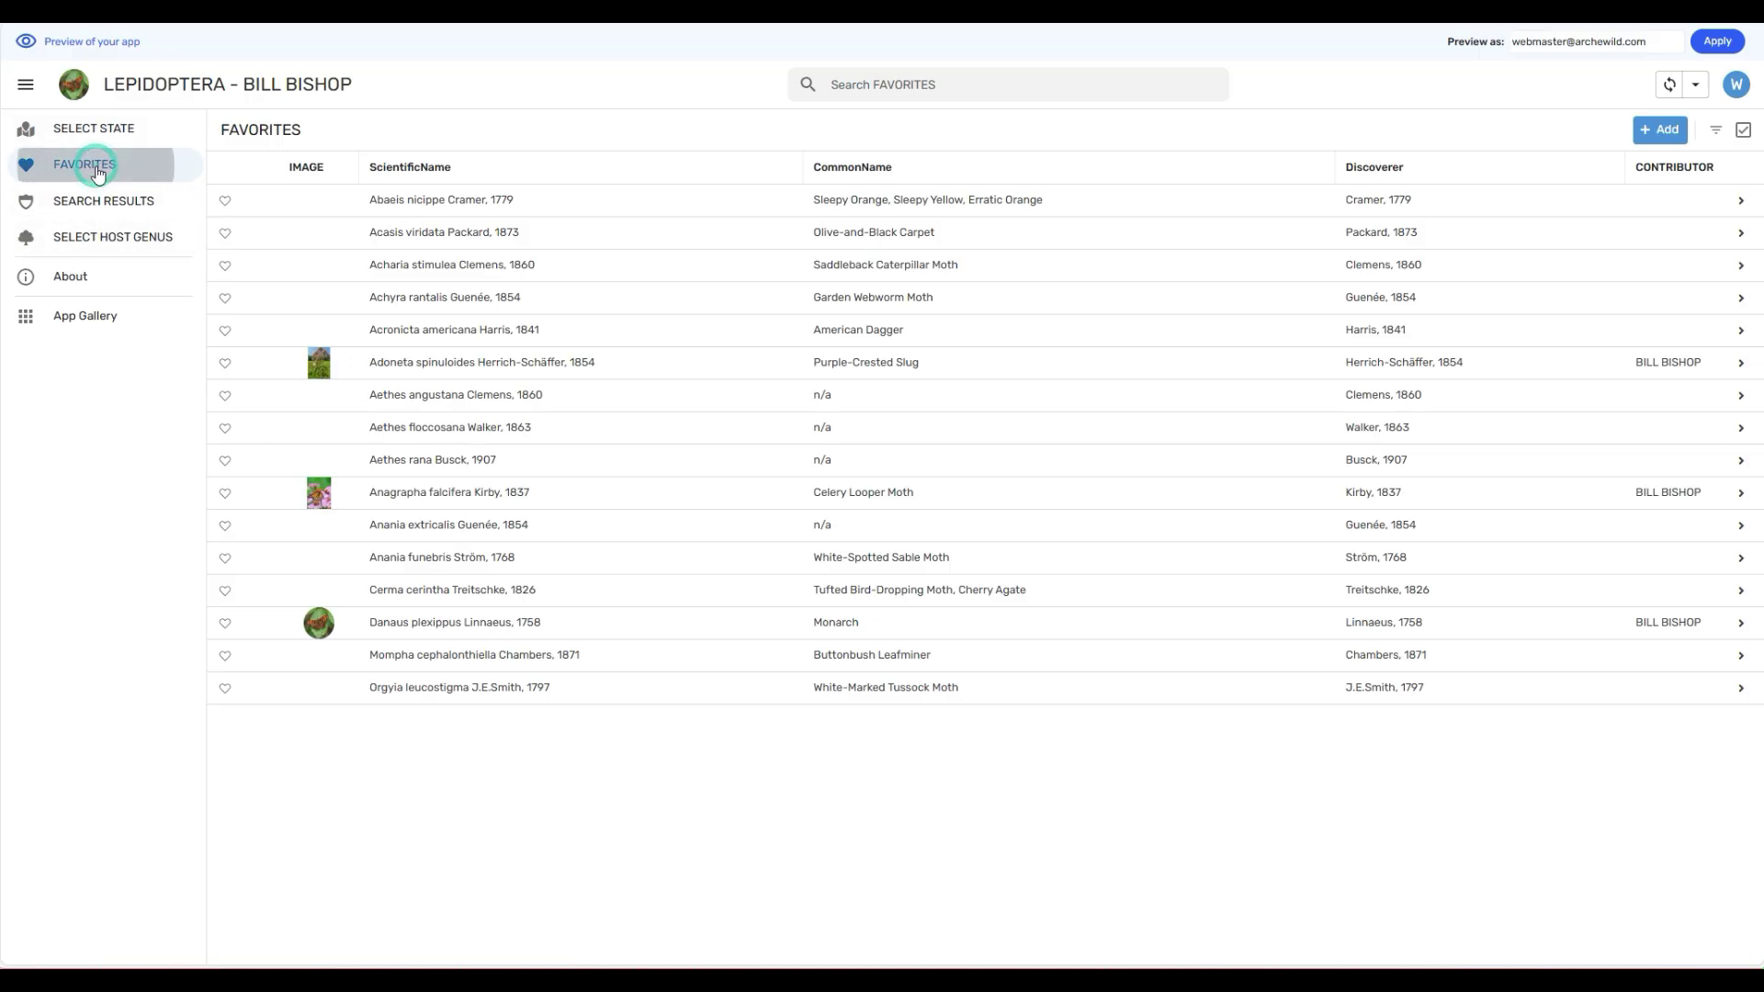
pyautogui.click(510, 407)
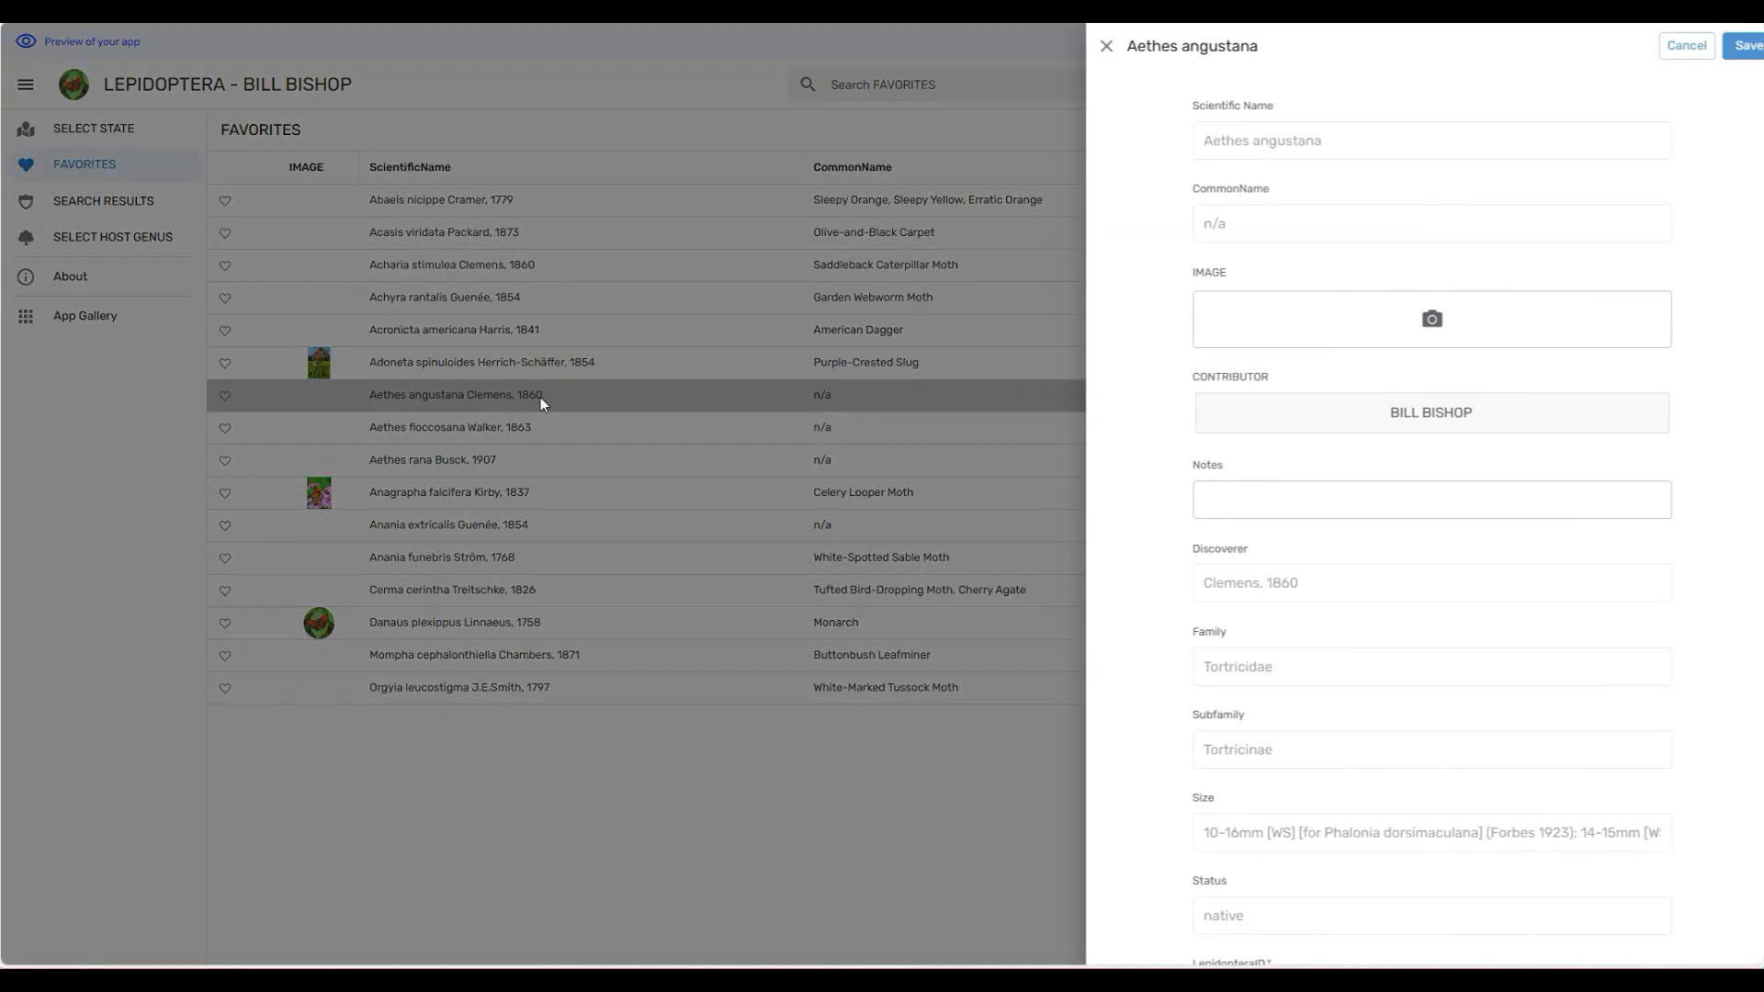
pyautogui.click(1405, 320)
pyautogui.click(1288, 504)
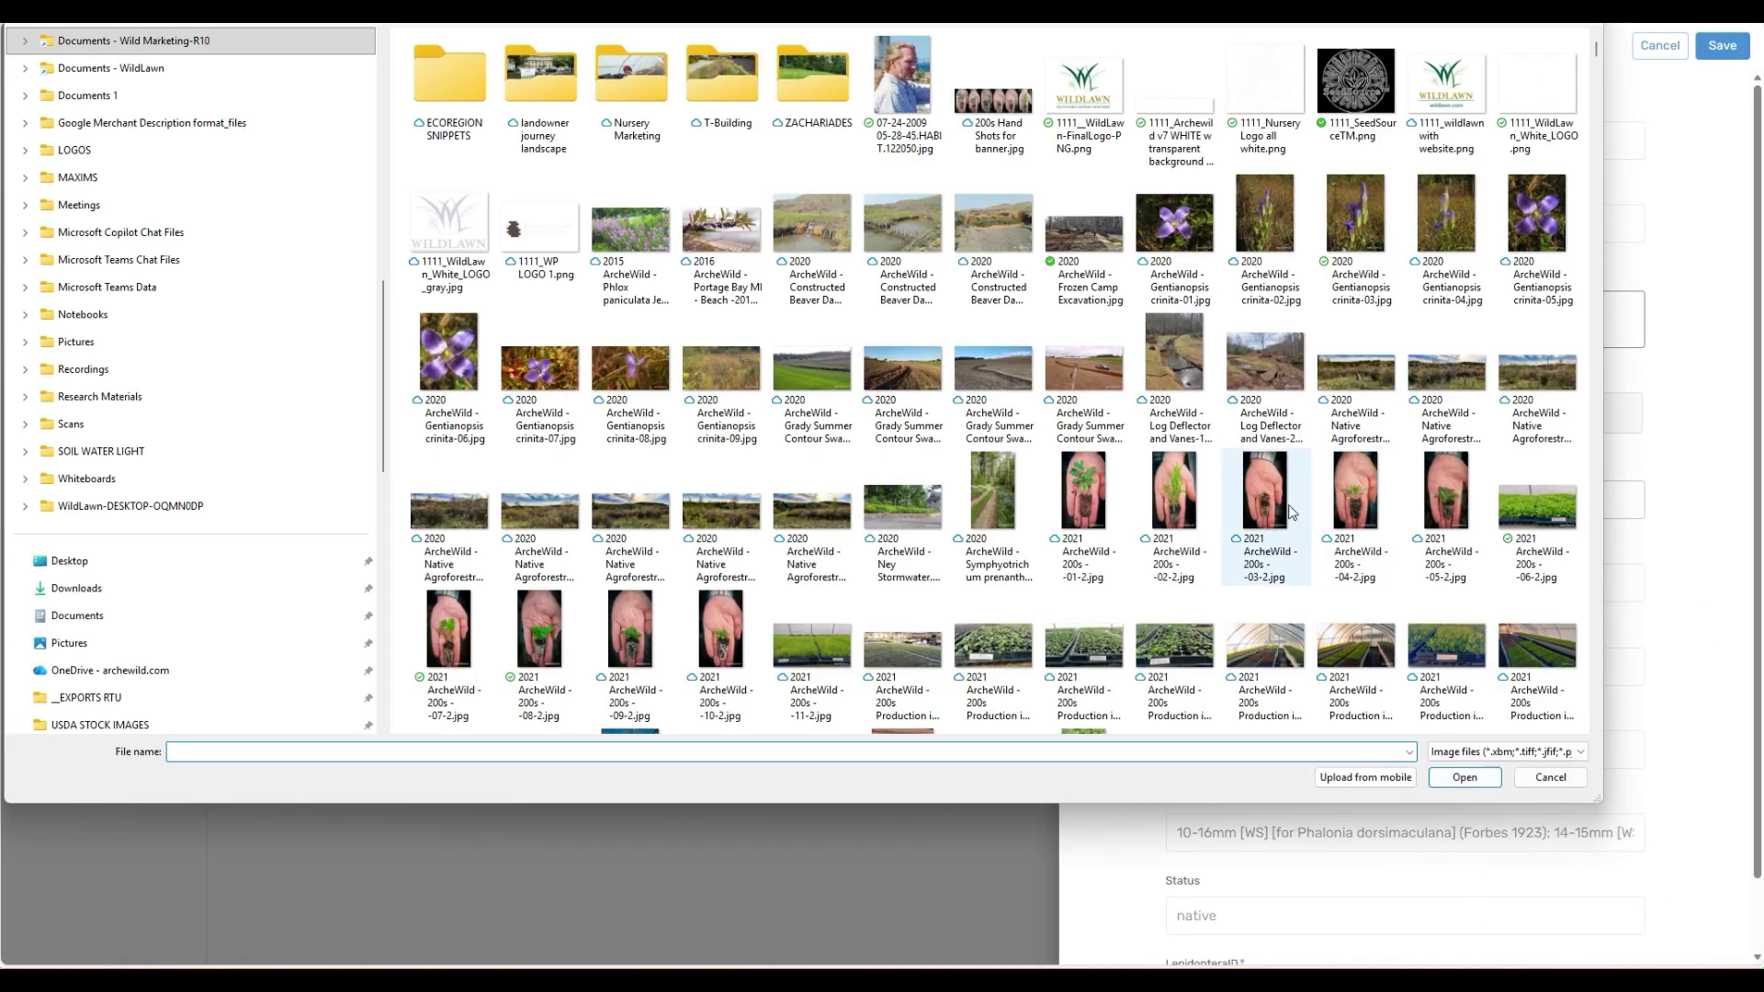
pyautogui.click(1551, 777)
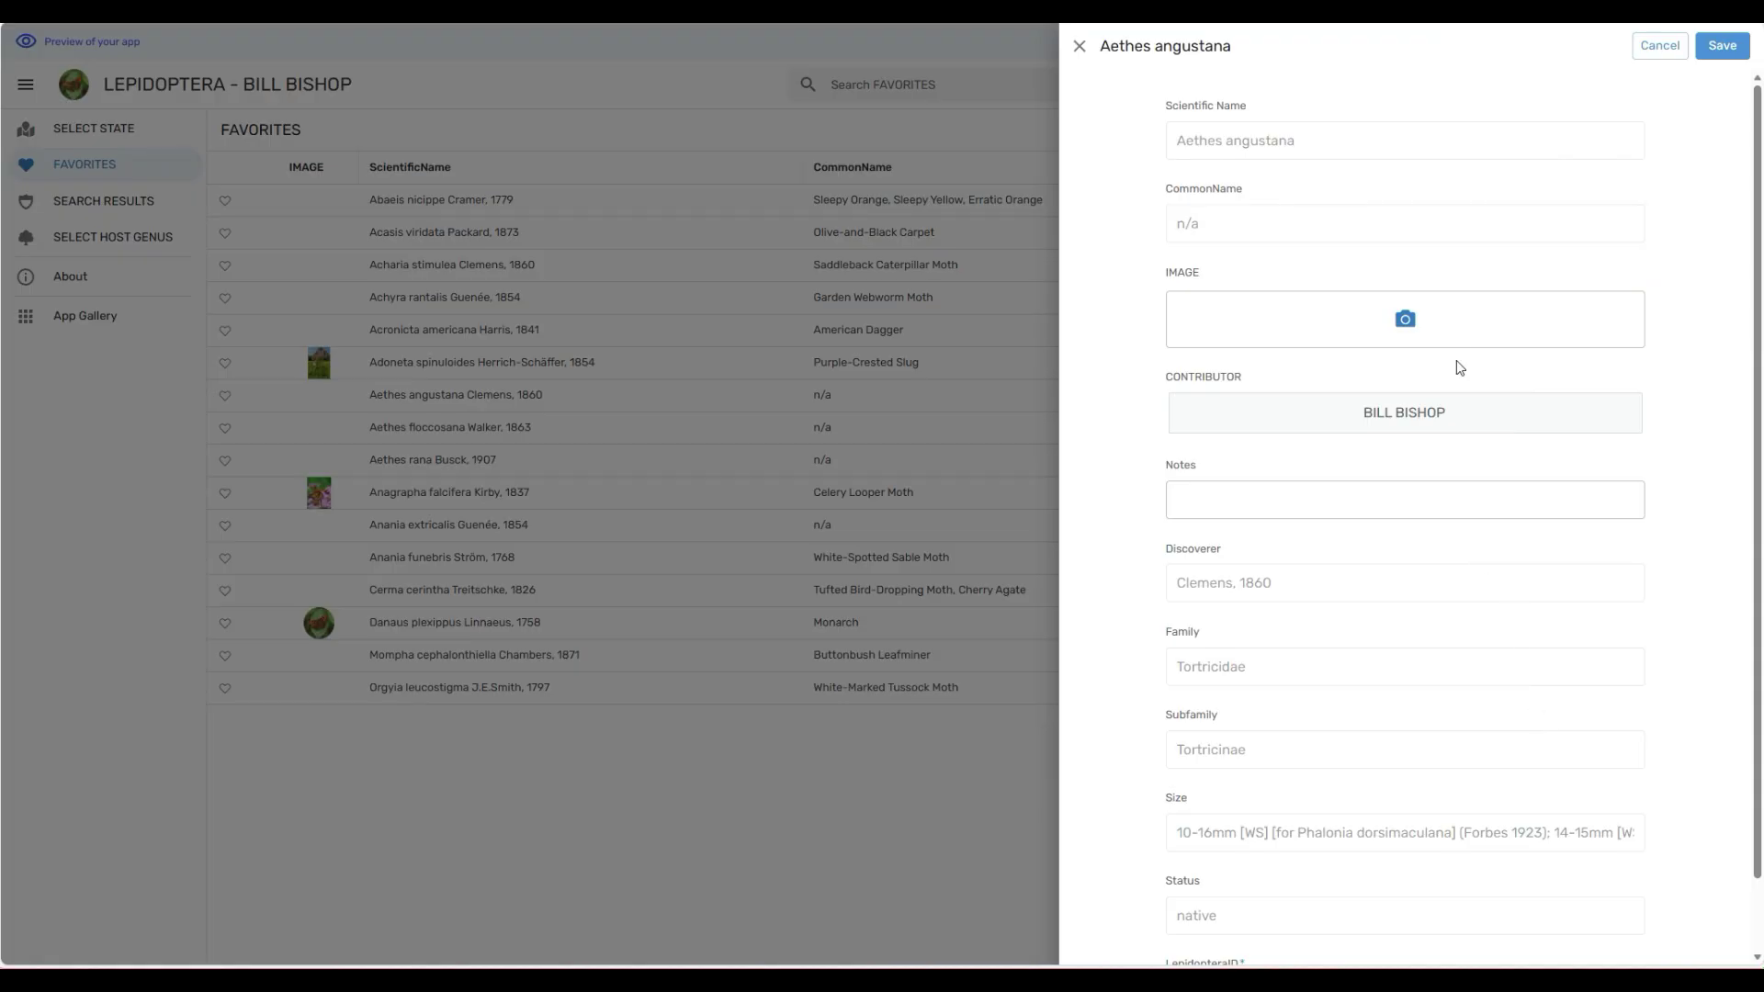
pyautogui.click(1421, 427)
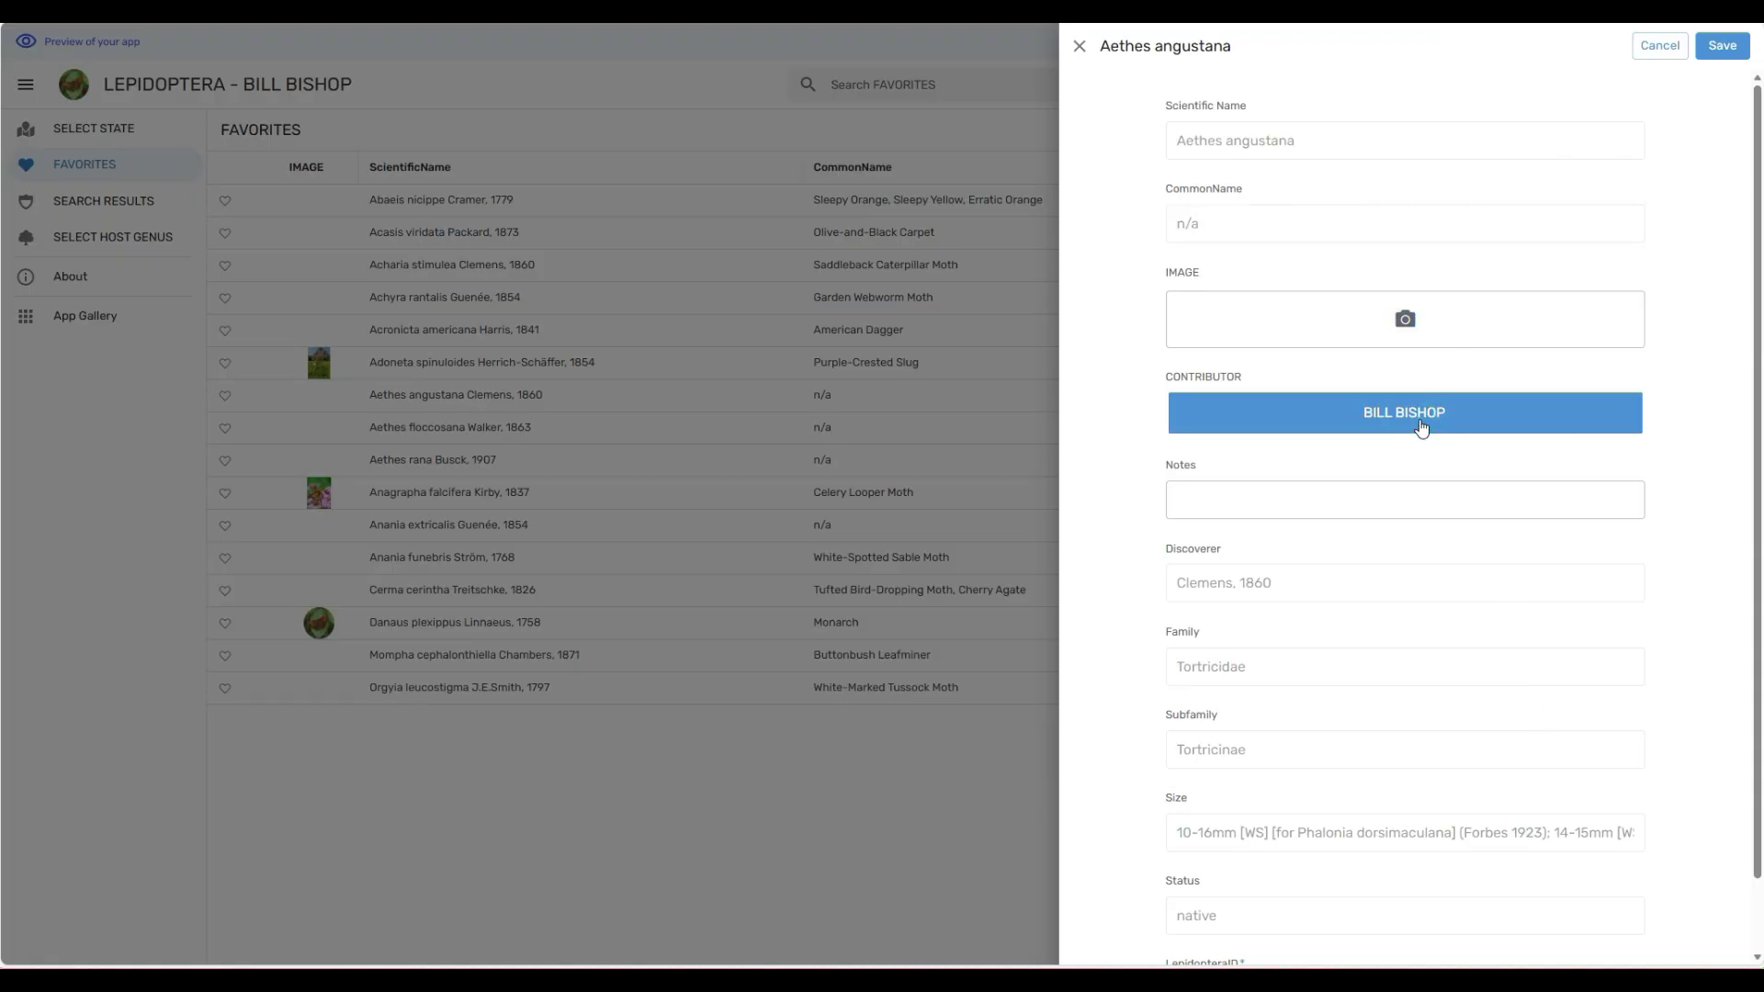
pyautogui.click(1402, 499)
pyautogui.click(1663, 48)
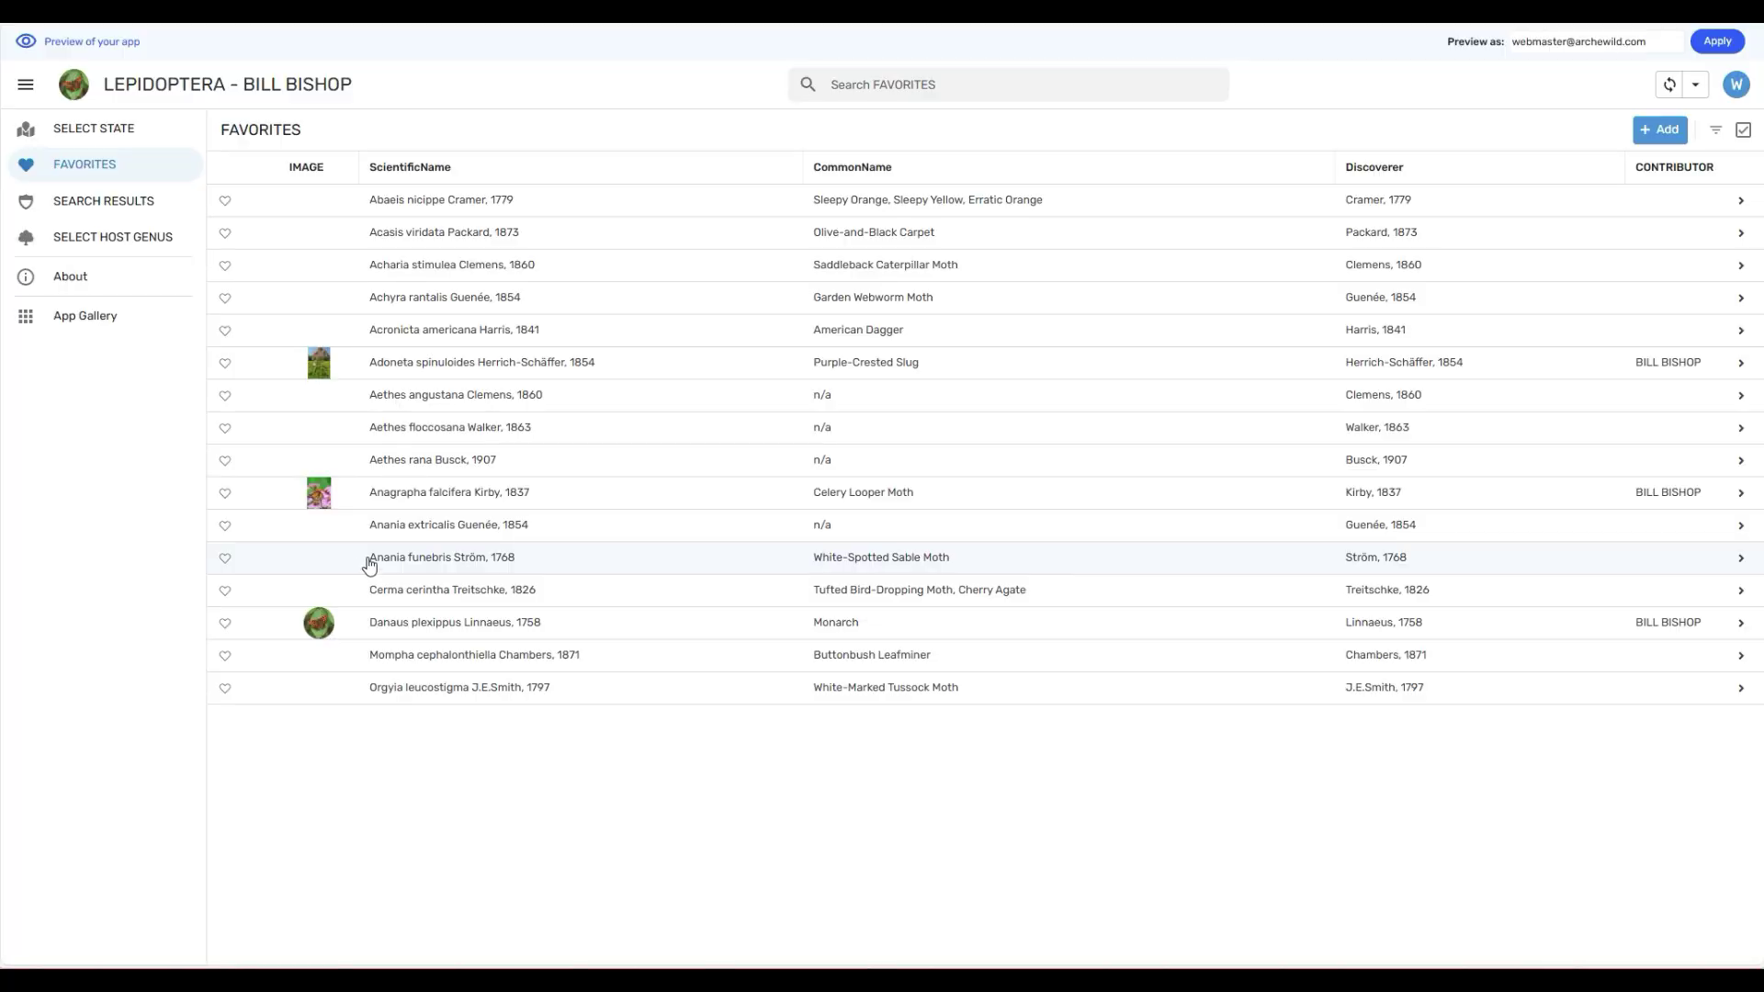